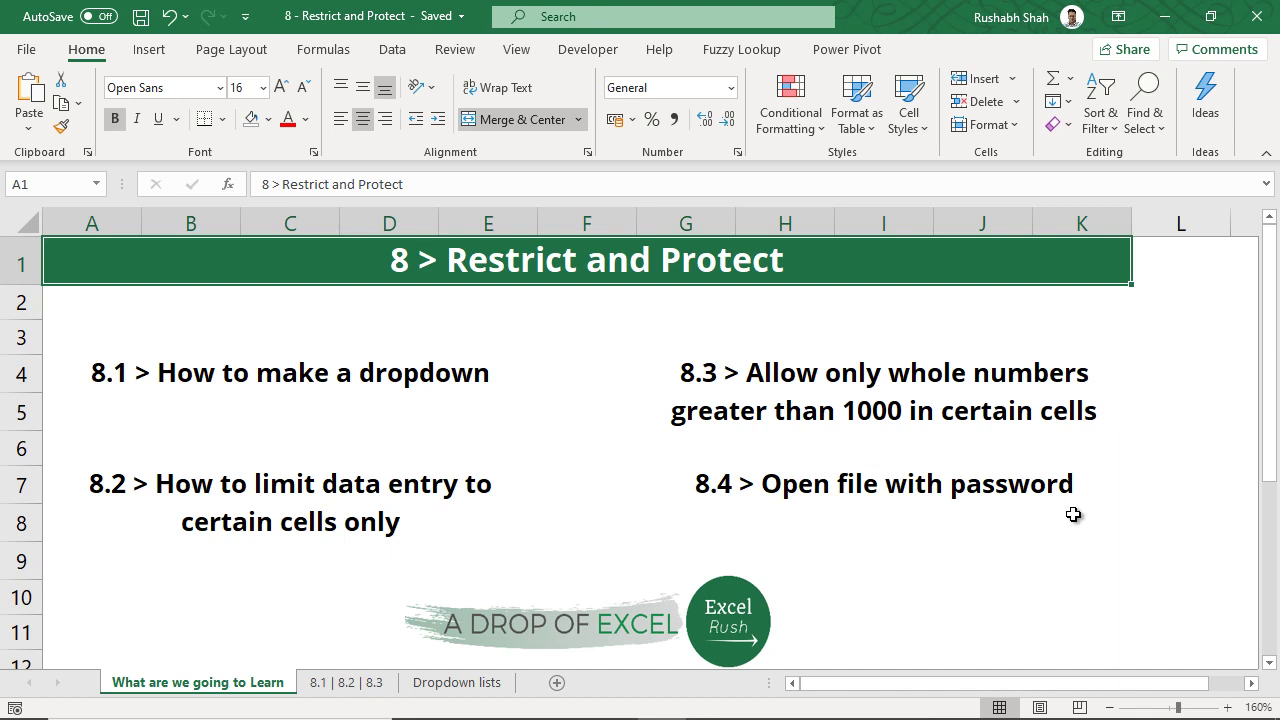
# - On the Dropdown lists sheet, select the Company Name list A1:A10 and SKU Name list D1:D17
pyautogui.click(247, 372)
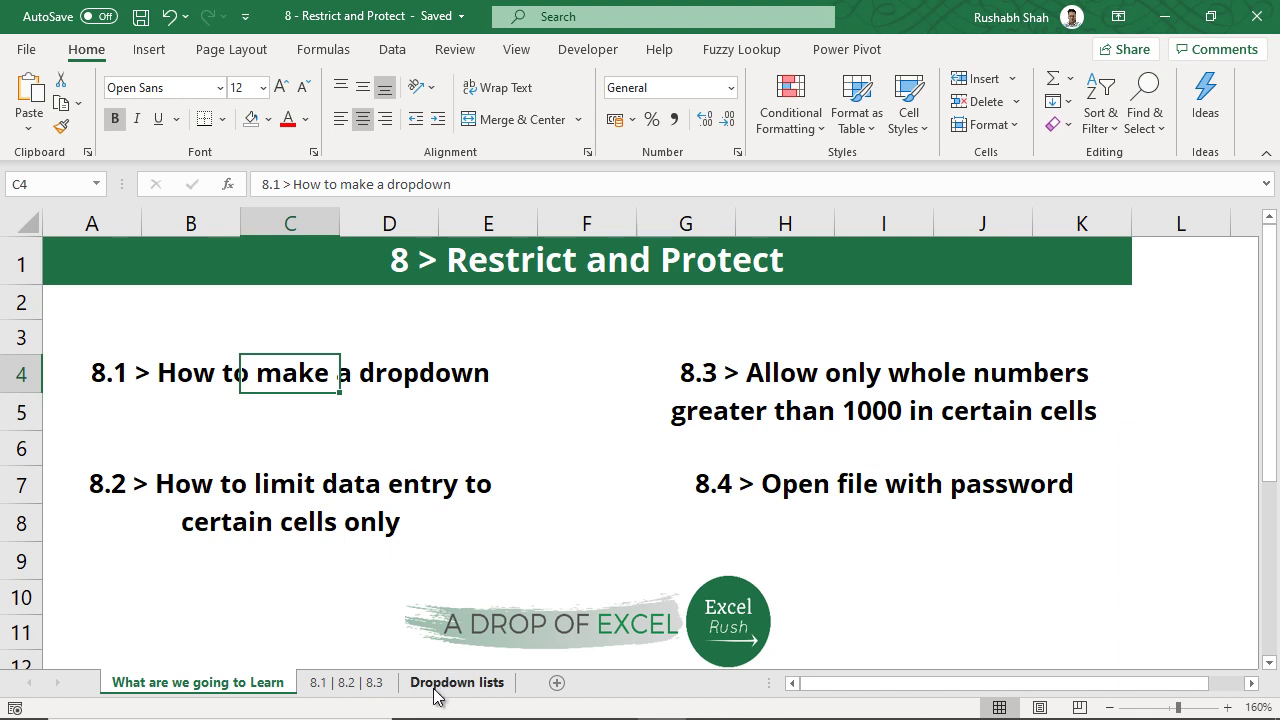
pyautogui.click(435, 690)
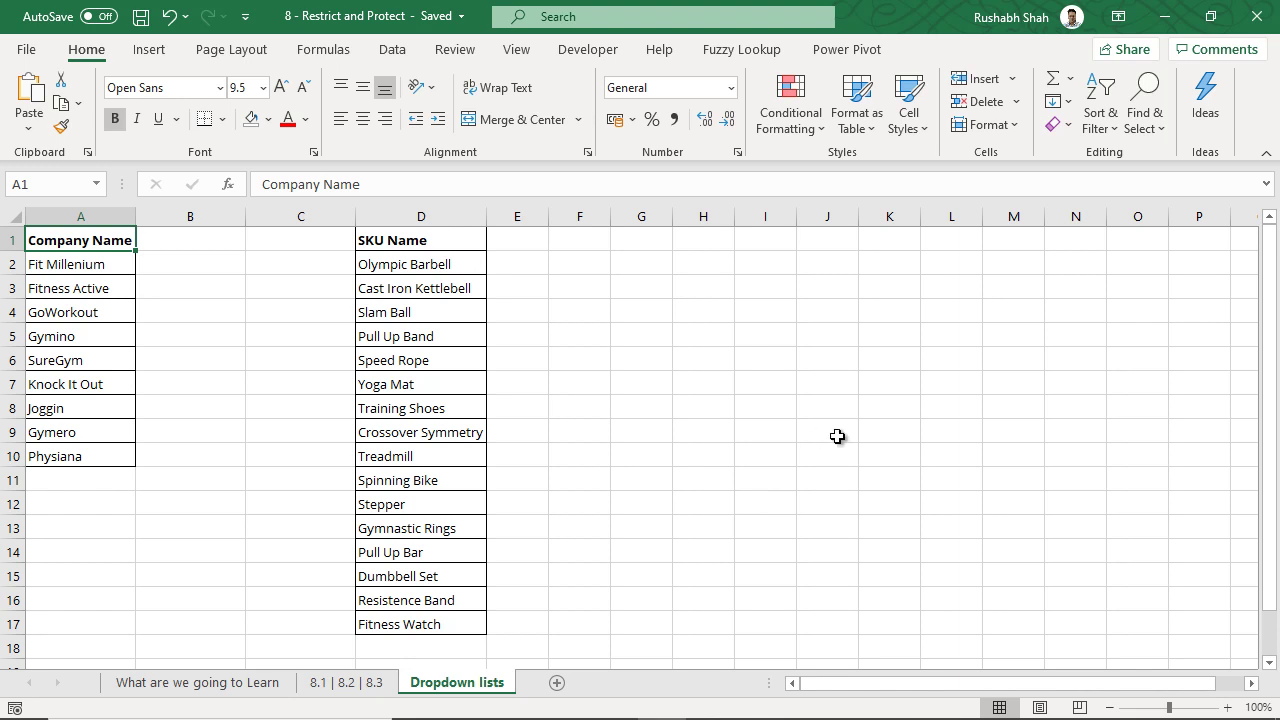
pyautogui.click(598, 391)
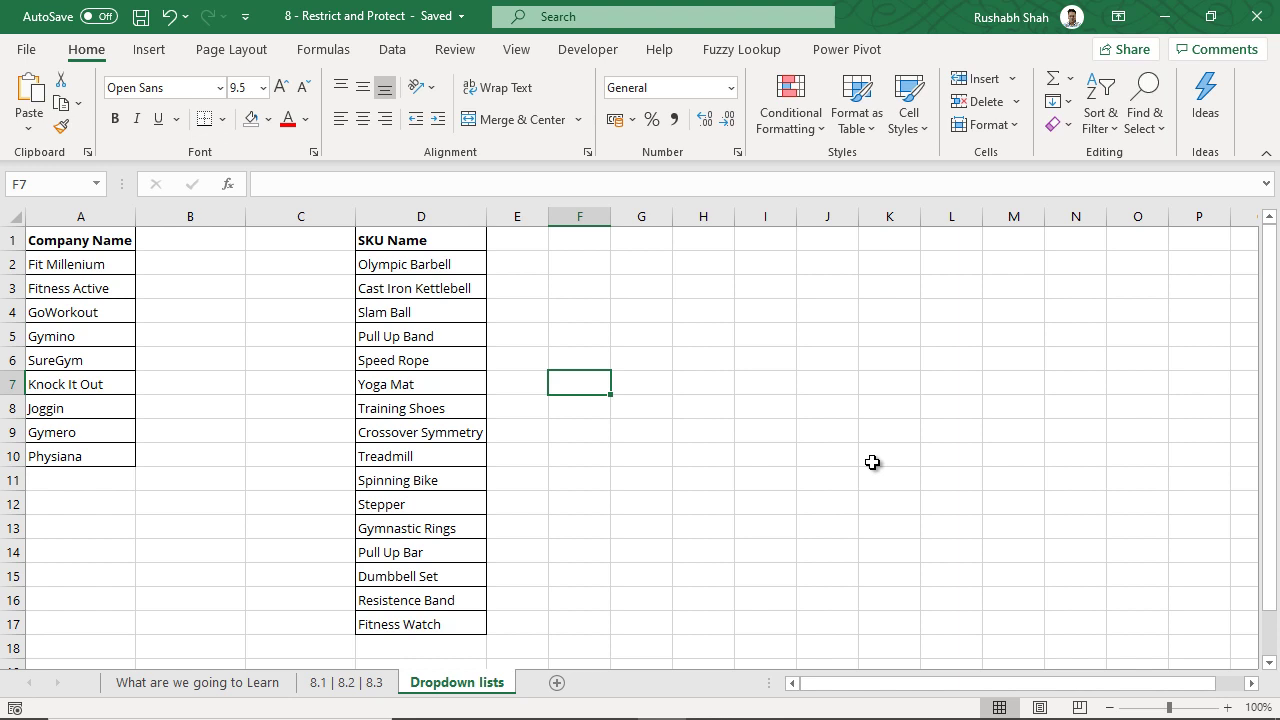
pyautogui.click(597, 365)
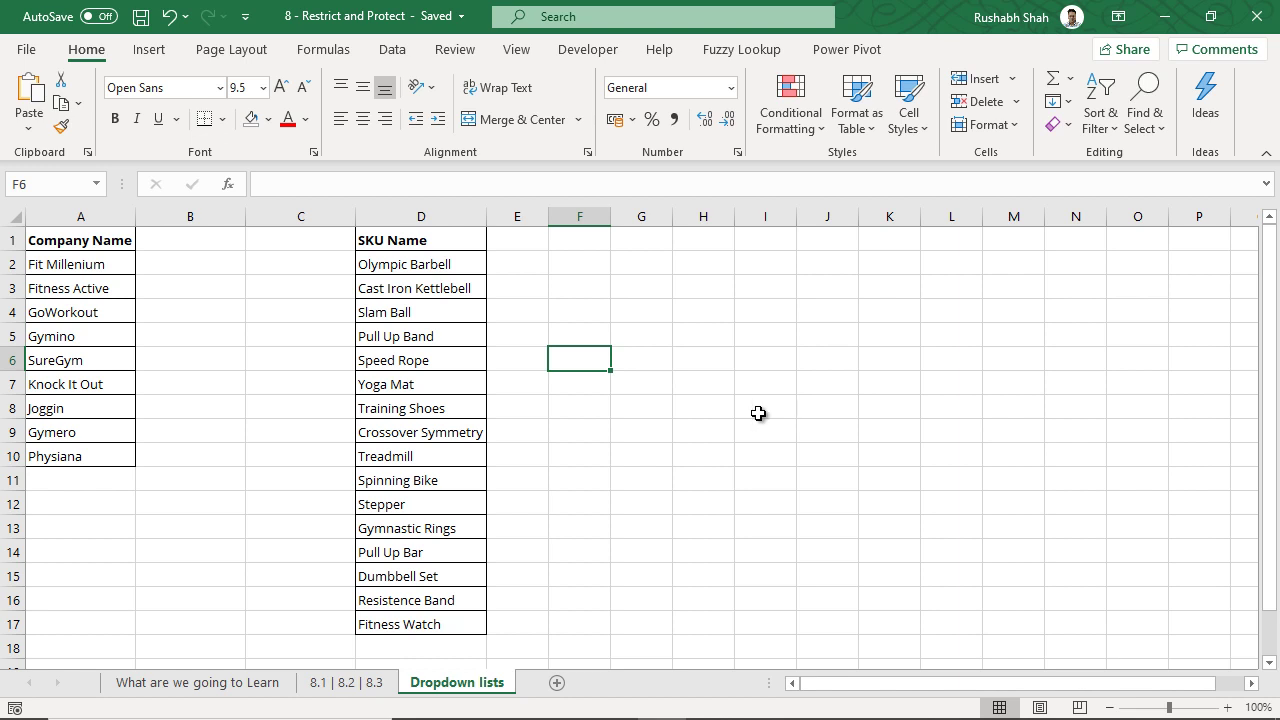
pyautogui.click(453, 356)
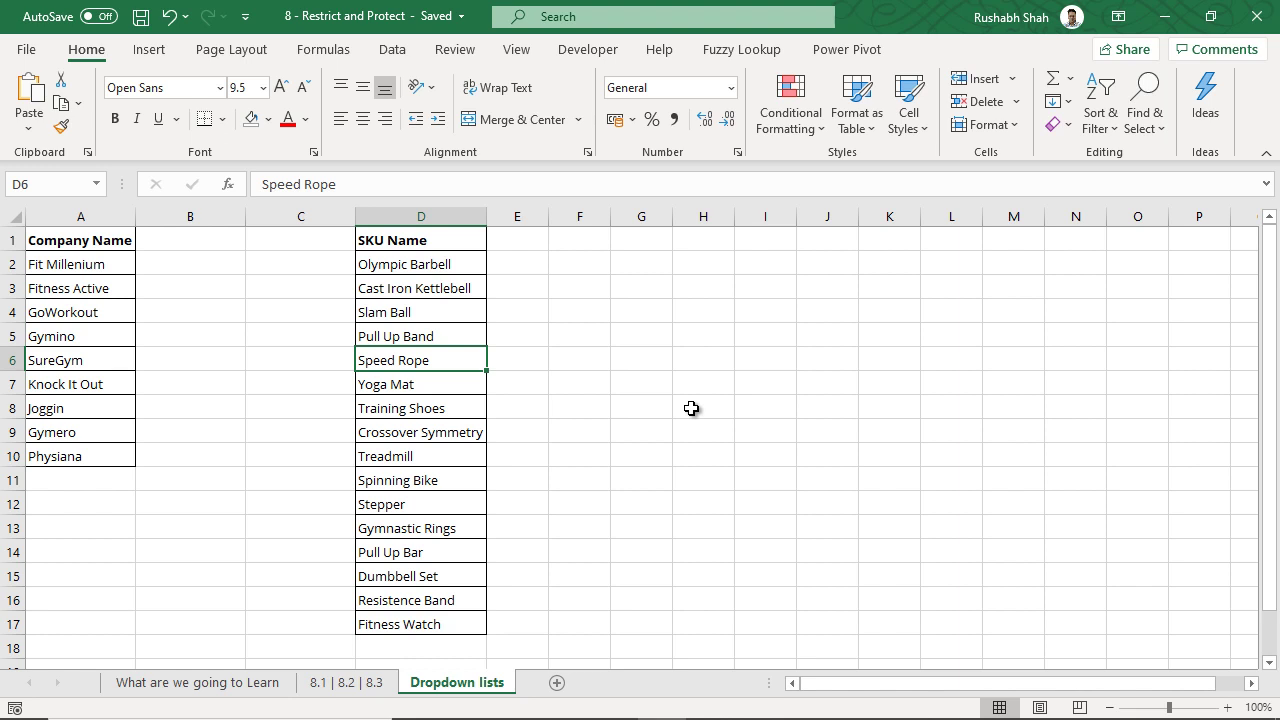
pyautogui.moveTo(98, 246); pyautogui.dragTo(60, 456)
pyautogui.moveTo(420, 244); pyautogui.dragTo(418, 624)
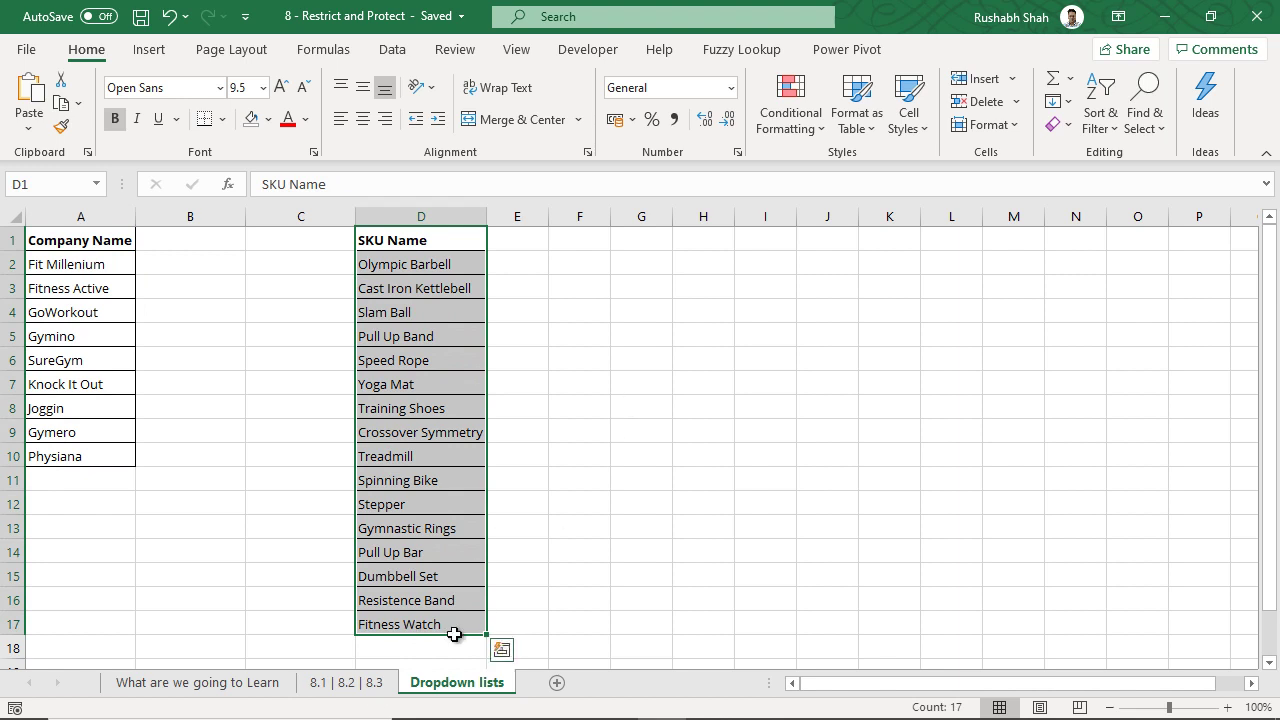
# - Back on the 8.1 | 8.2 | 8.3 invoice sheet, select Bill To cell C8 with the Data ribbon showing
pyautogui.click(372, 683)
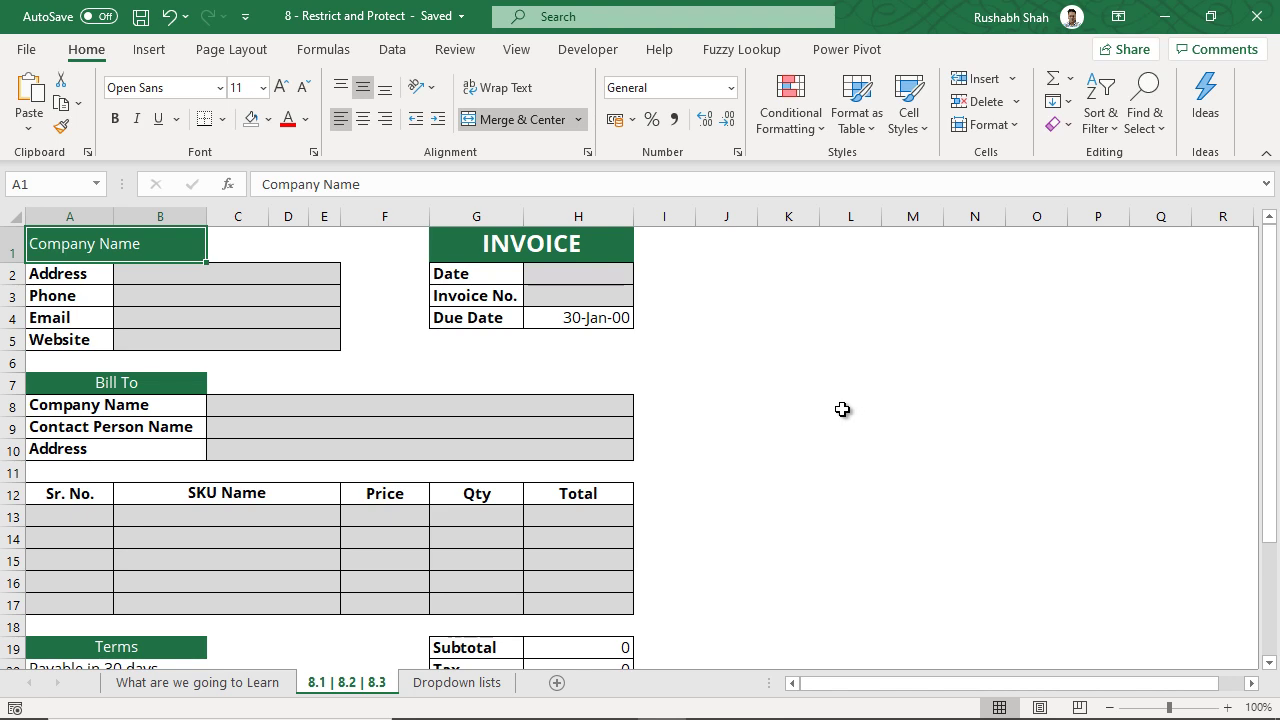
pyautogui.click(280, 412)
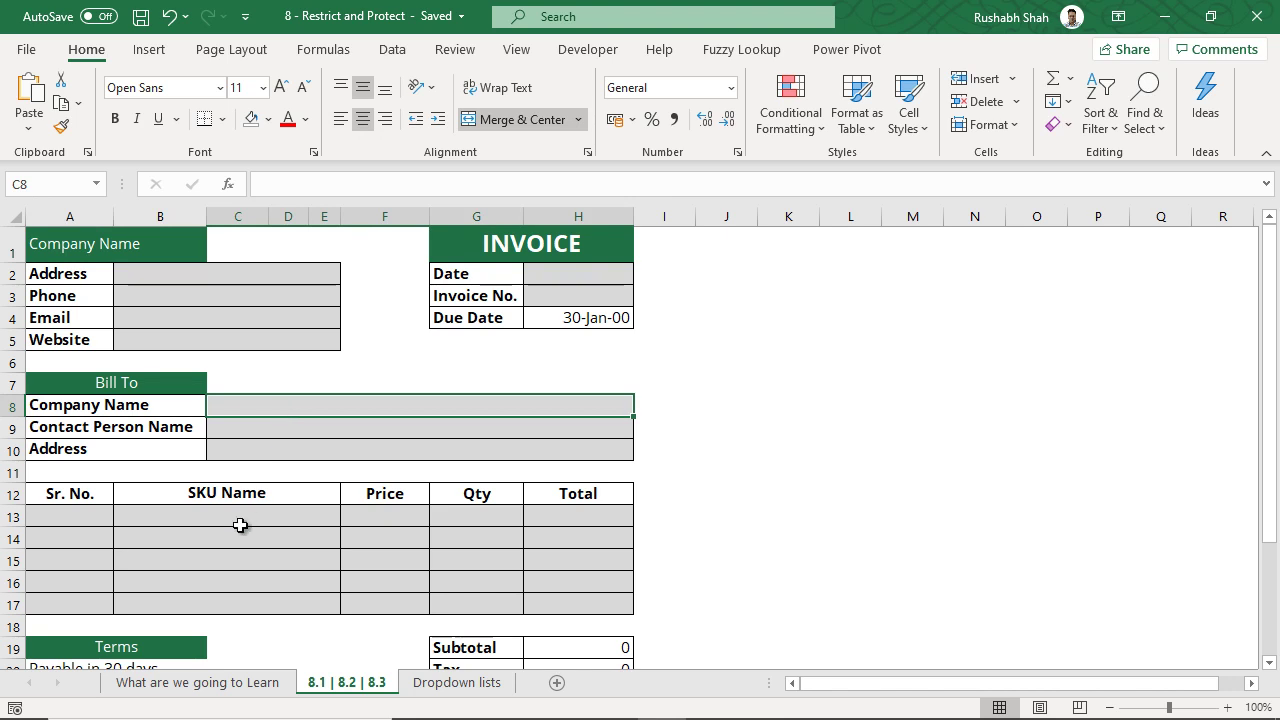
pyautogui.moveTo(242, 518); pyautogui.dragTo(229, 609)
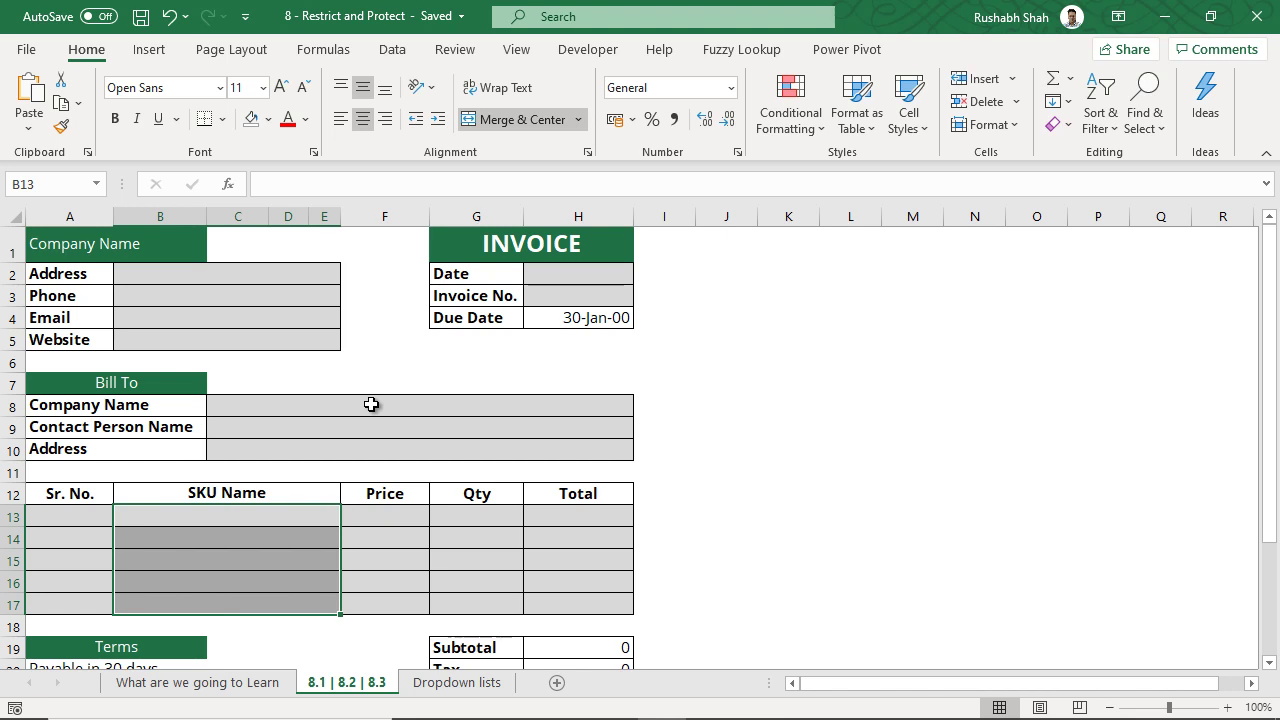
pyautogui.click(371, 404)
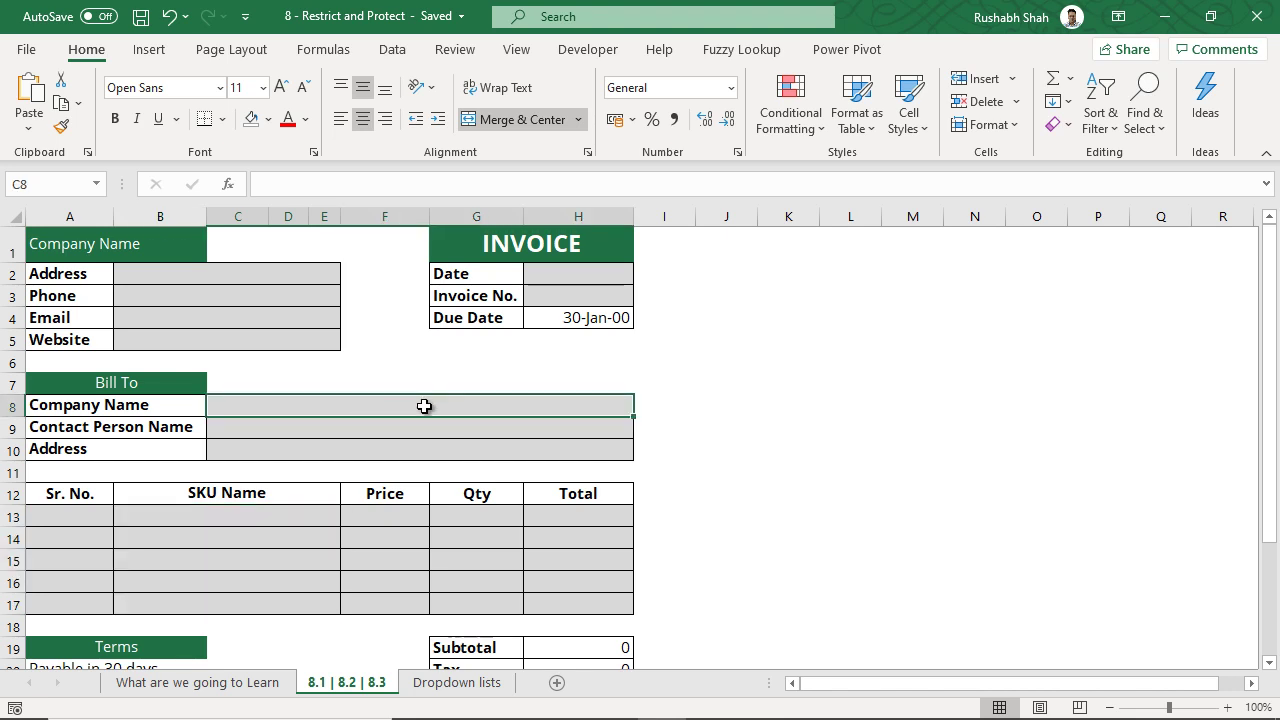
pyautogui.click(391, 50)
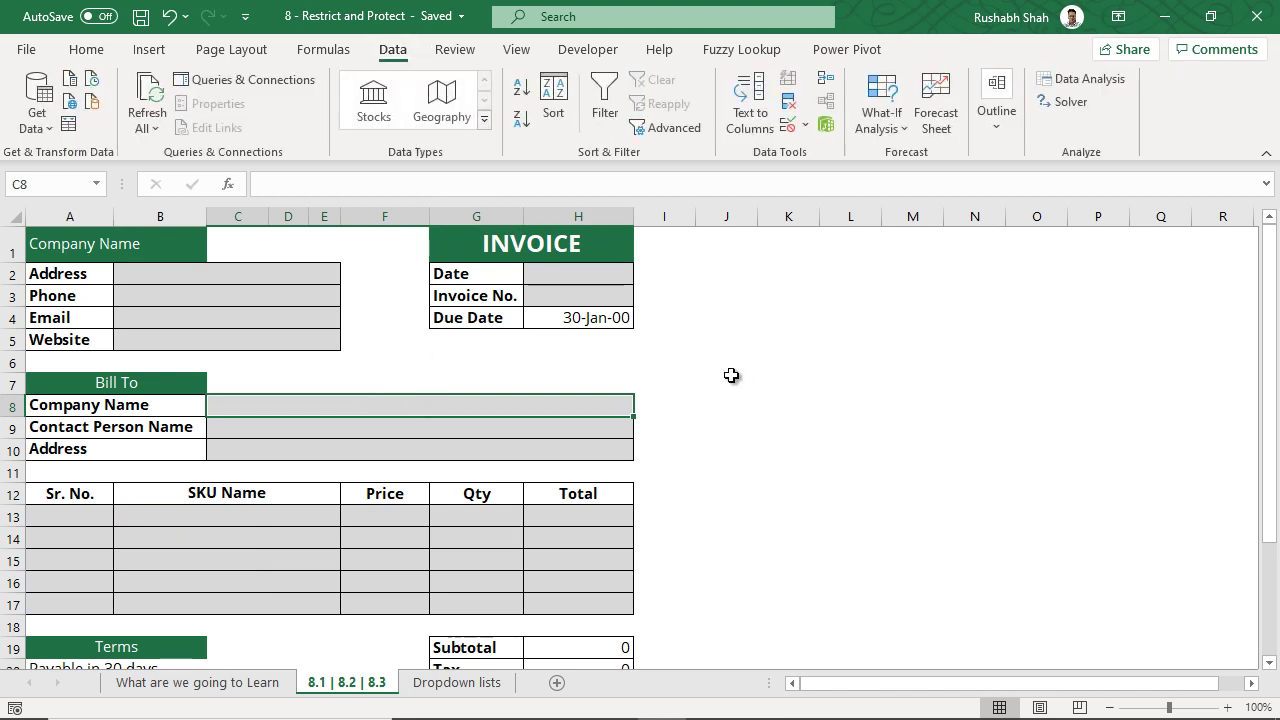
# - Give C8 a List data validation with source a,b,c
pyautogui.click(791, 135)
pyautogui.moveTo(638, 352); pyautogui.dragTo(899, 206)
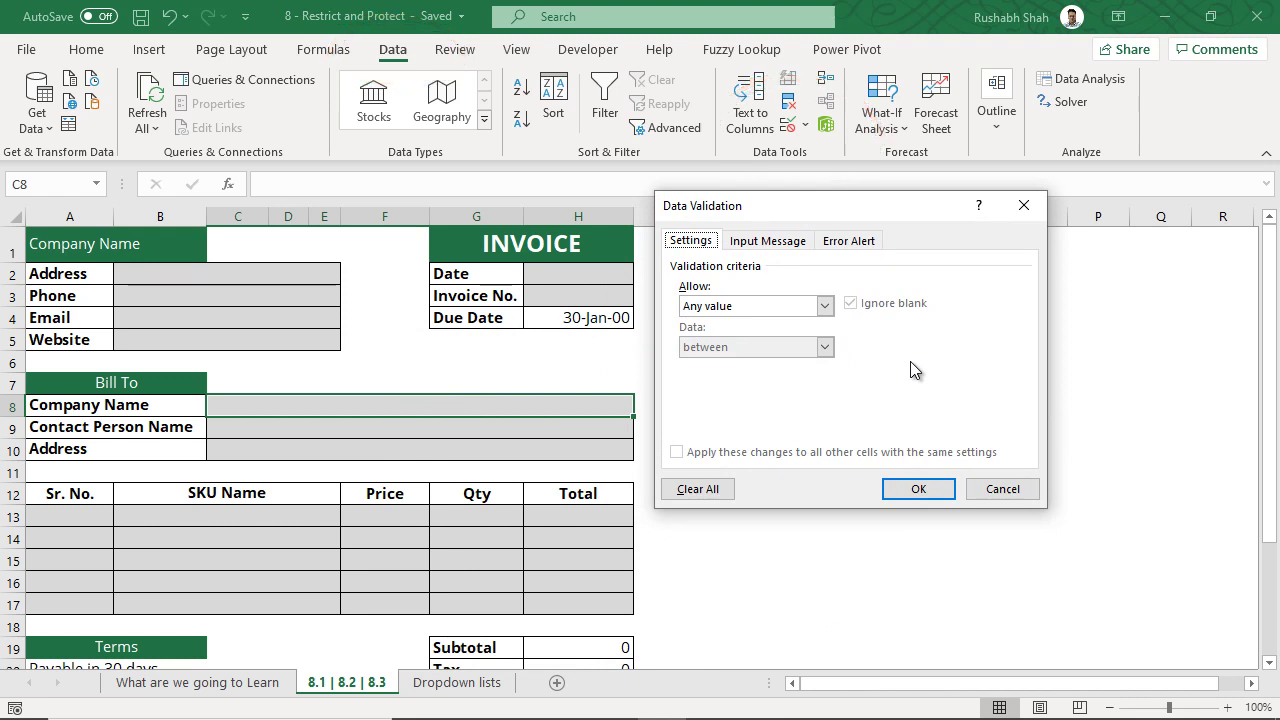
pyautogui.click(825, 306)
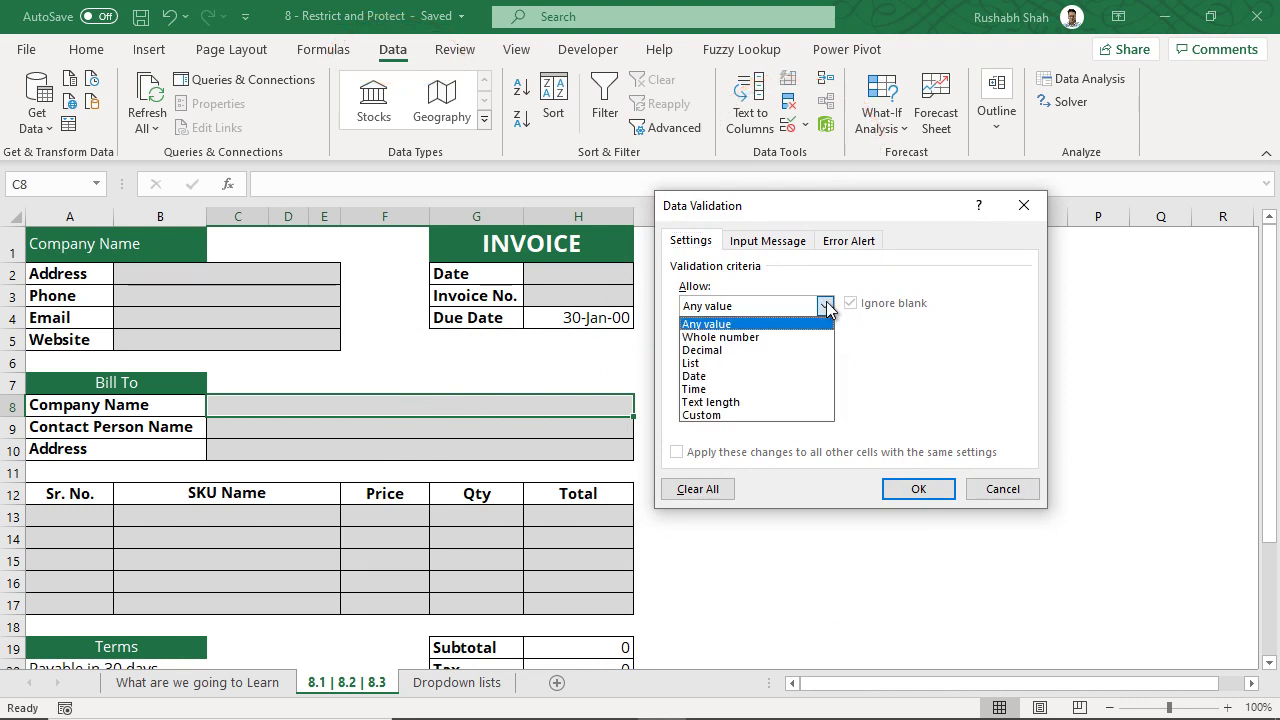
pyautogui.click(812, 363)
pyautogui.click(806, 388)
pyautogui.click(806, 389)
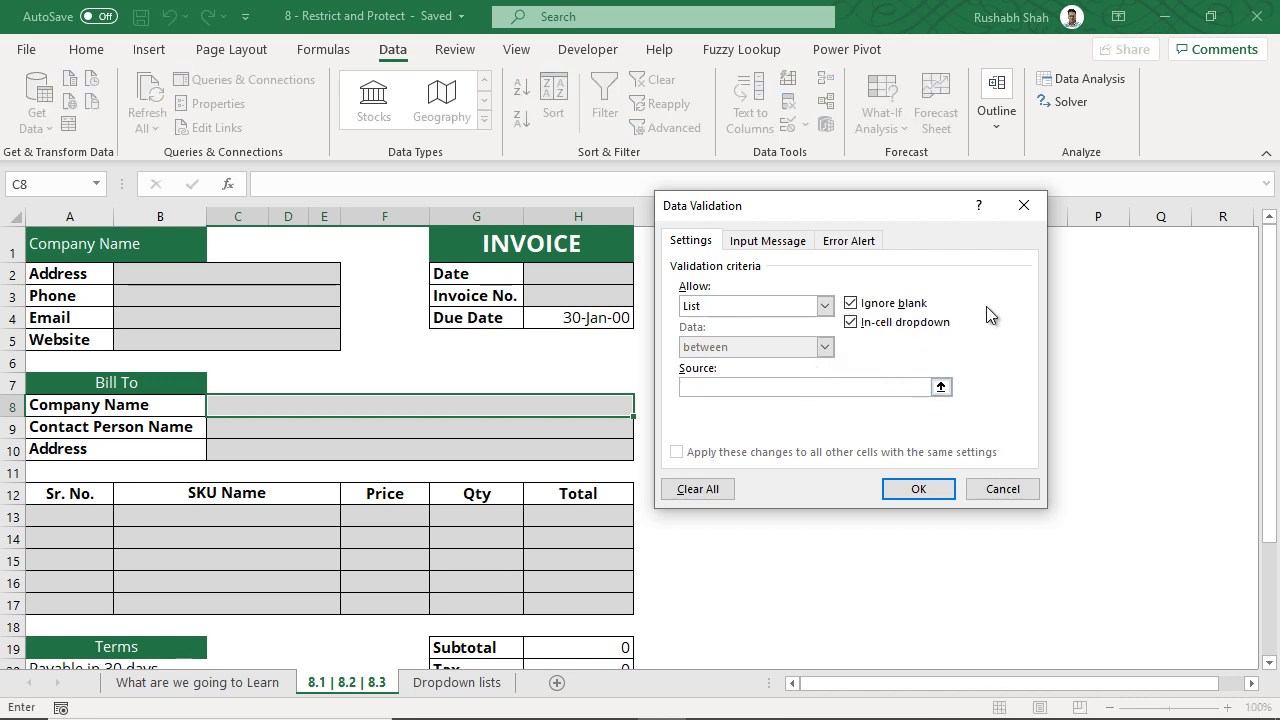
pyautogui.write('a,b,c')
# - Confirm the rule and try choices a, b and c from C8's dropdown
pyautogui.click(920, 490)
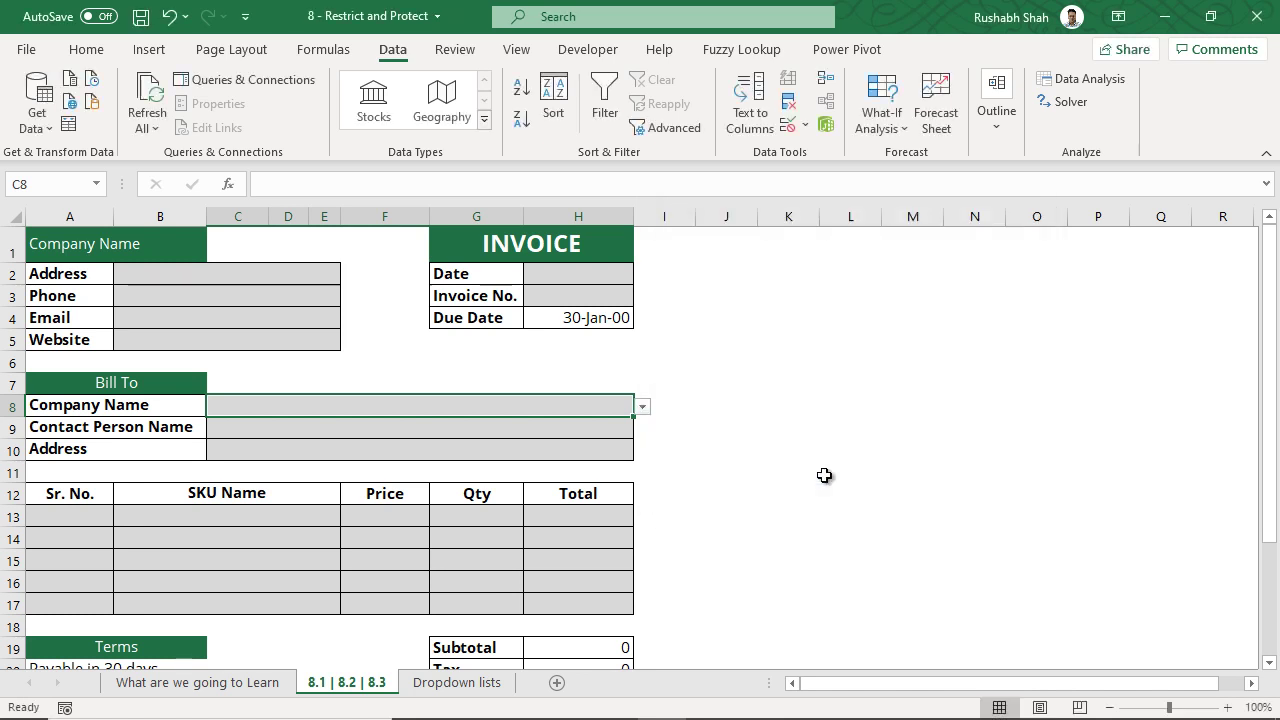
pyautogui.click(642, 408)
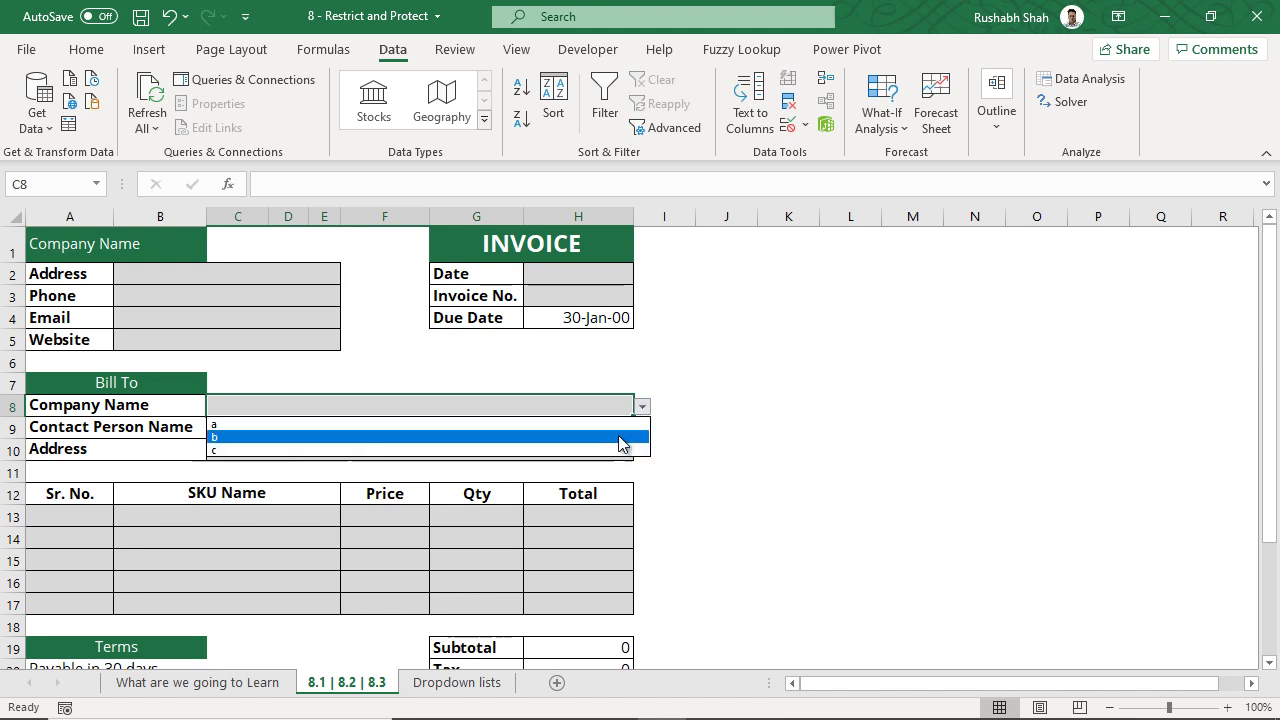
pyautogui.click(622, 427)
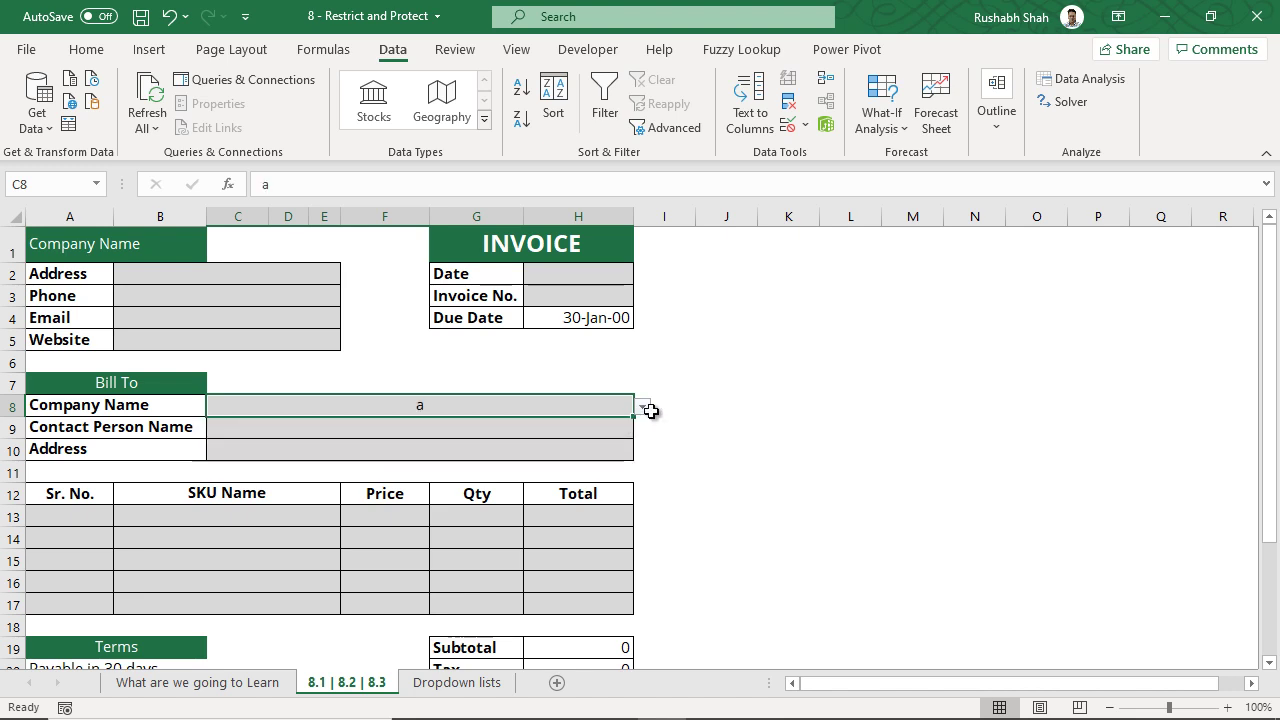
pyautogui.click(642, 408)
pyautogui.click(613, 439)
pyautogui.click(642, 408)
pyautogui.click(609, 450)
# - Enter off-list value f in C8, see it rejected and cancelled, then pick b
pyautogui.write('f')
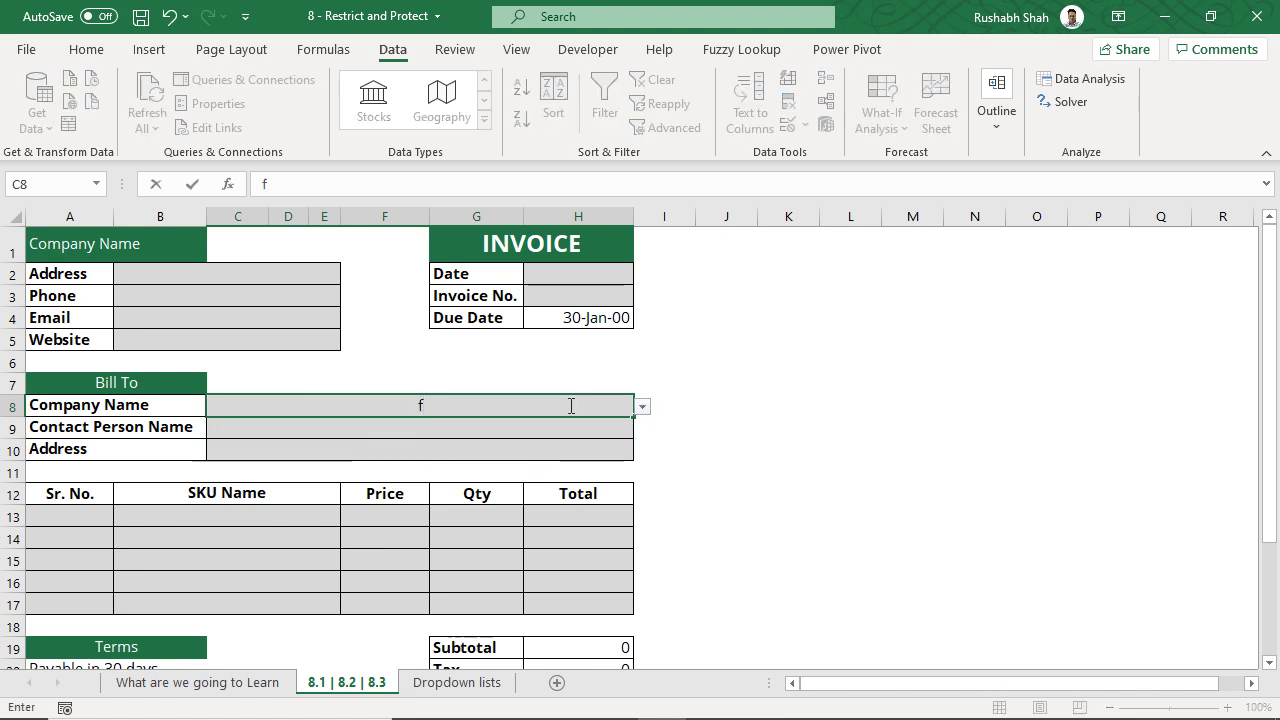
pyautogui.press('Return')
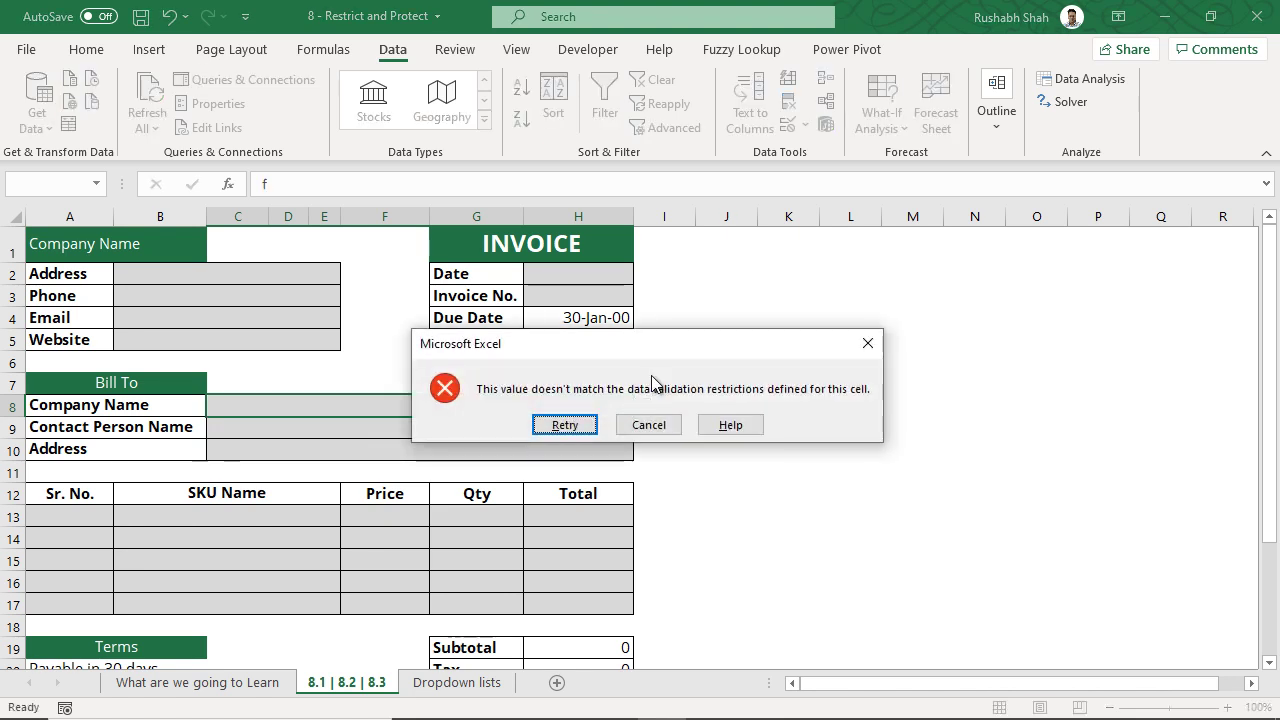
pyautogui.click(564, 426)
pyautogui.press('Return')
pyautogui.click(637, 427)
pyautogui.click(641, 406)
pyautogui.click(574, 434)
# - Replace C8's a,b,c list source with 'Dropdown lists'!$A$2:$A$10
pyautogui.click(789, 128)
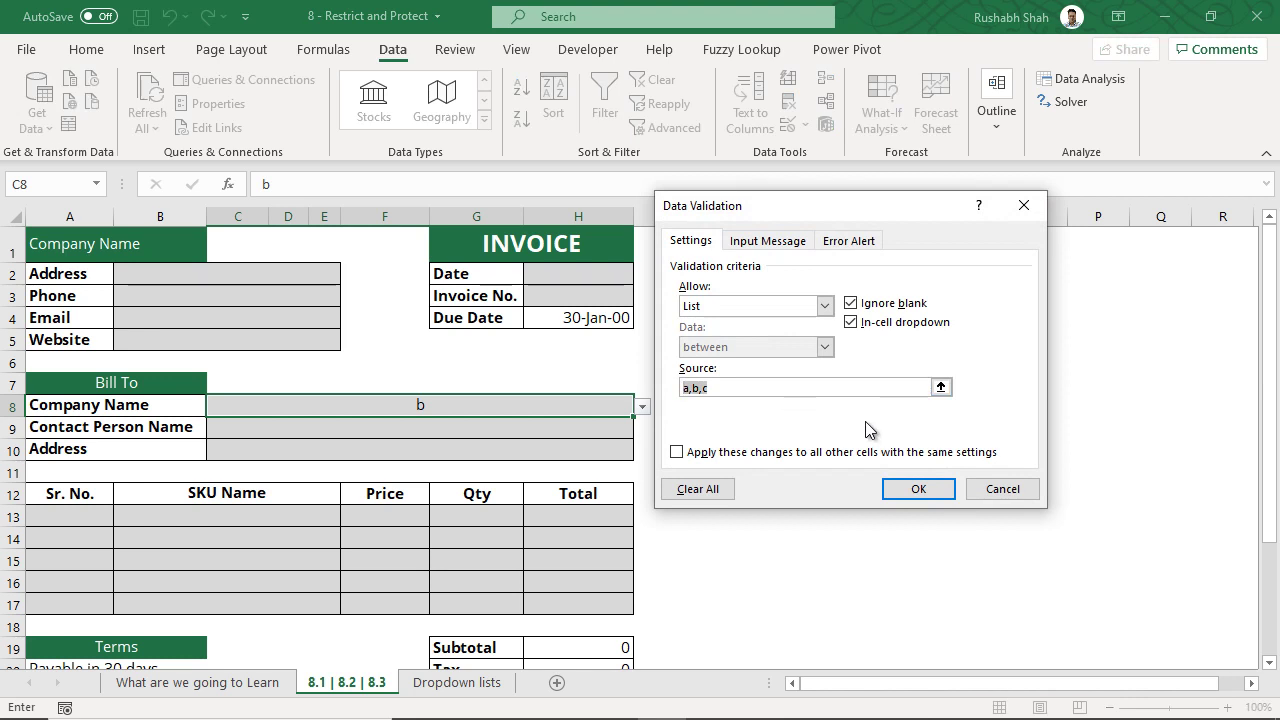
pyautogui.press('BackSpace')
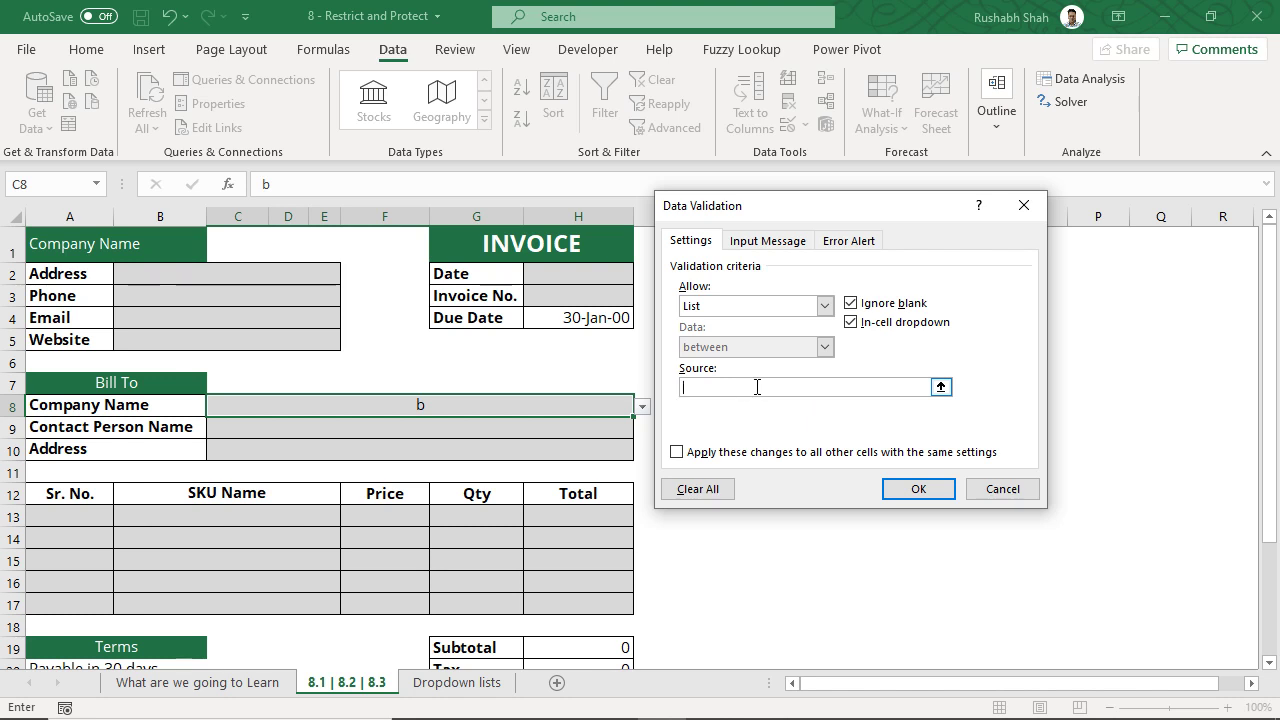
pyautogui.click(940, 387)
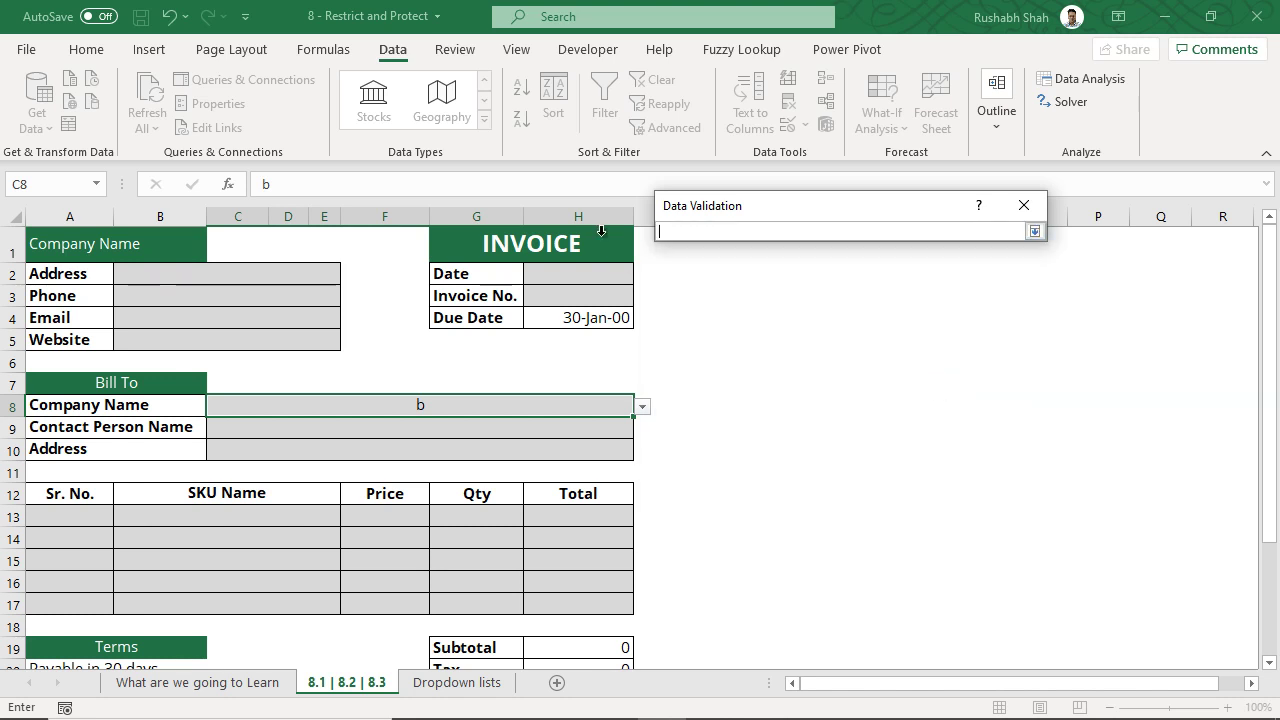
pyautogui.click(482, 688)
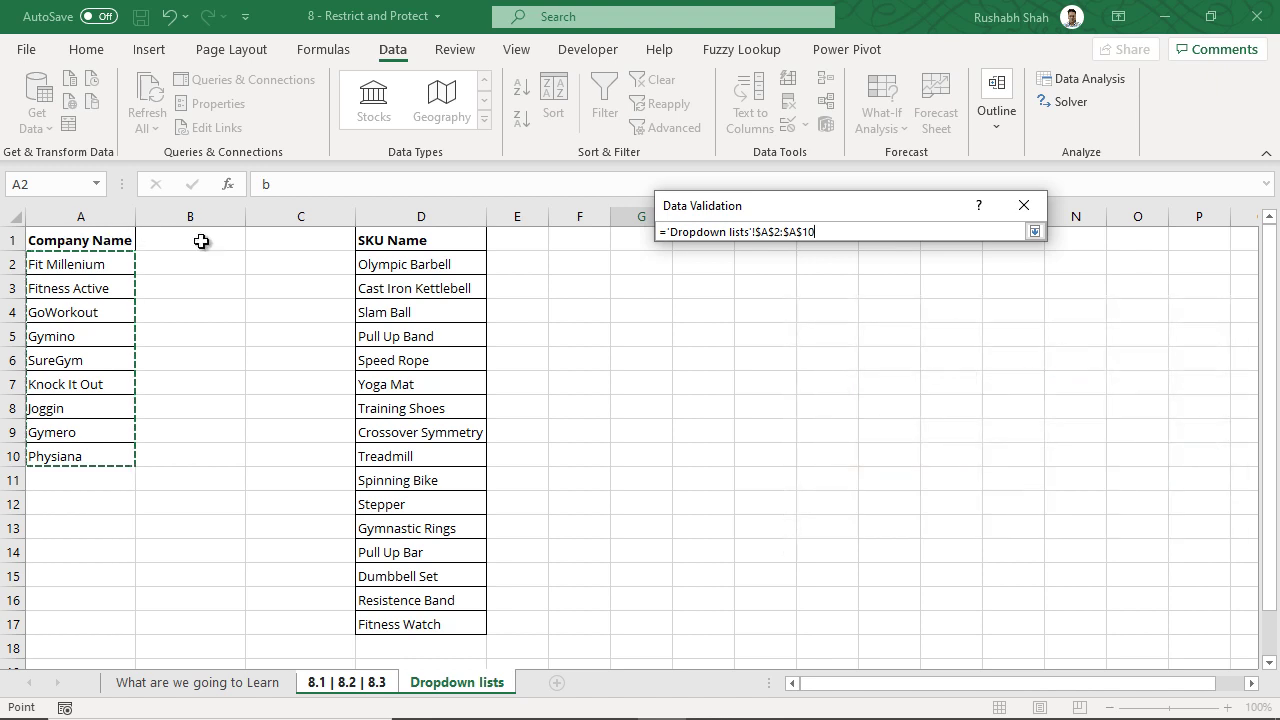
pyautogui.click(1035, 233)
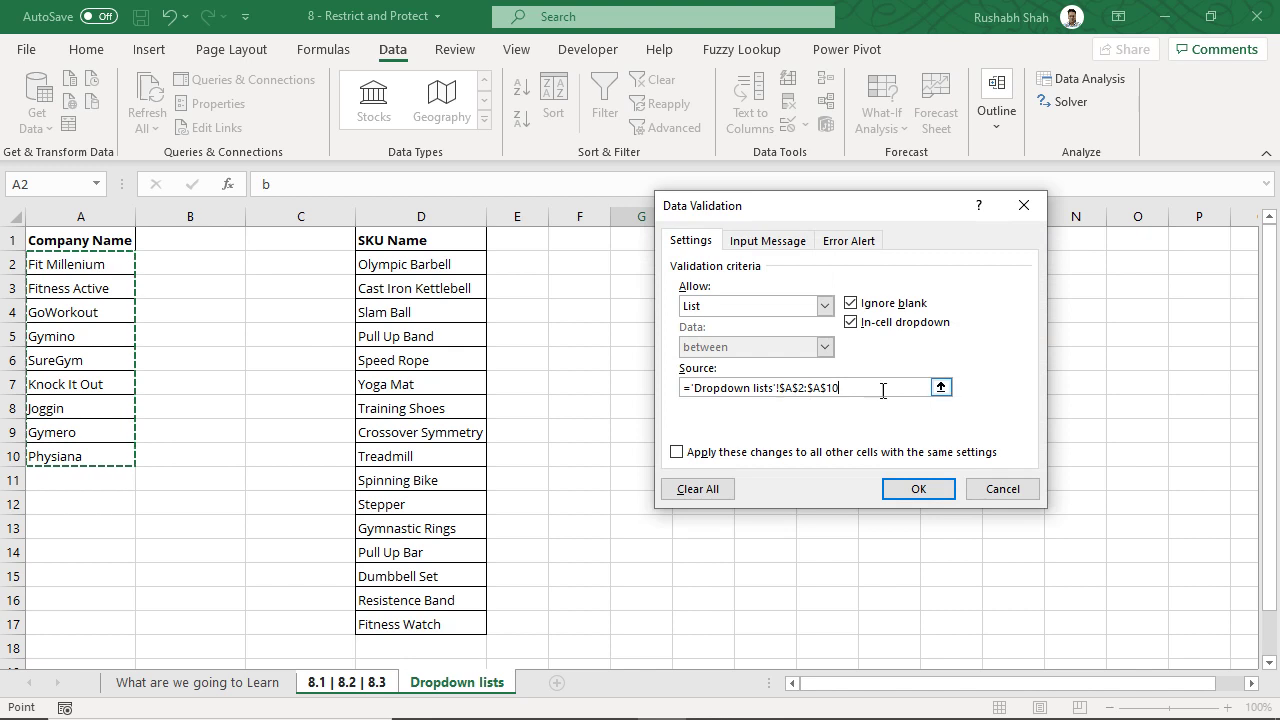
# - Confirm the new source, pick SureGym, Joggin, then Gymero in C8, and view the company list
pyautogui.click(912, 488)
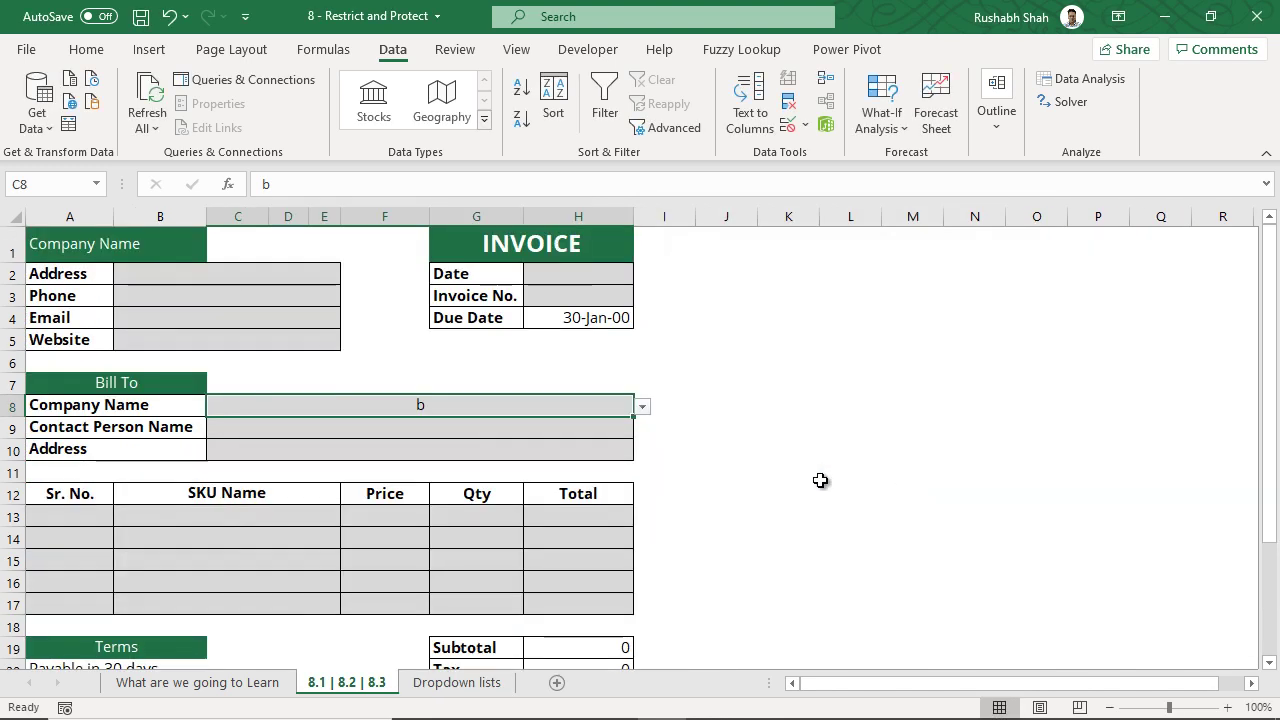
pyautogui.click(642, 407)
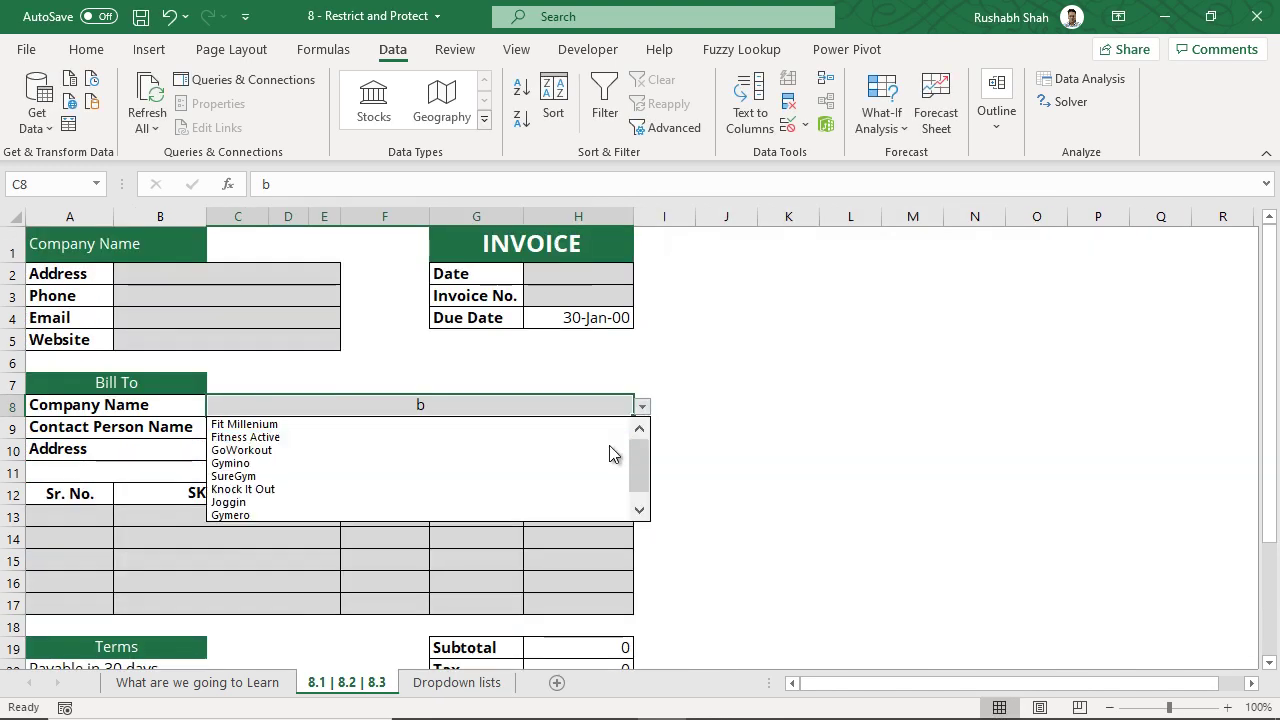
pyautogui.moveTo(641, 460); pyautogui.dragTo(585, 472)
pyautogui.click(585, 474)
pyautogui.click(642, 407)
pyautogui.click(538, 489)
pyautogui.click(642, 407)
pyautogui.click(563, 503)
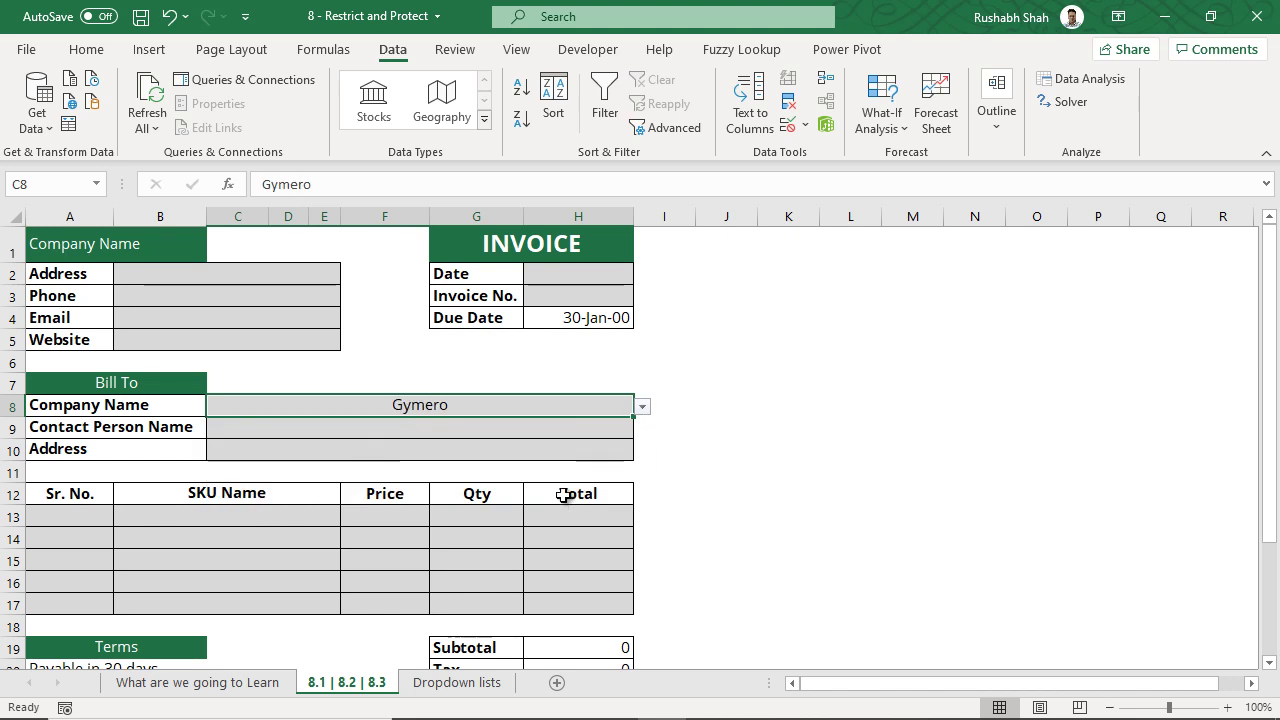
pyautogui.click(491, 684)
pyautogui.click(102, 258)
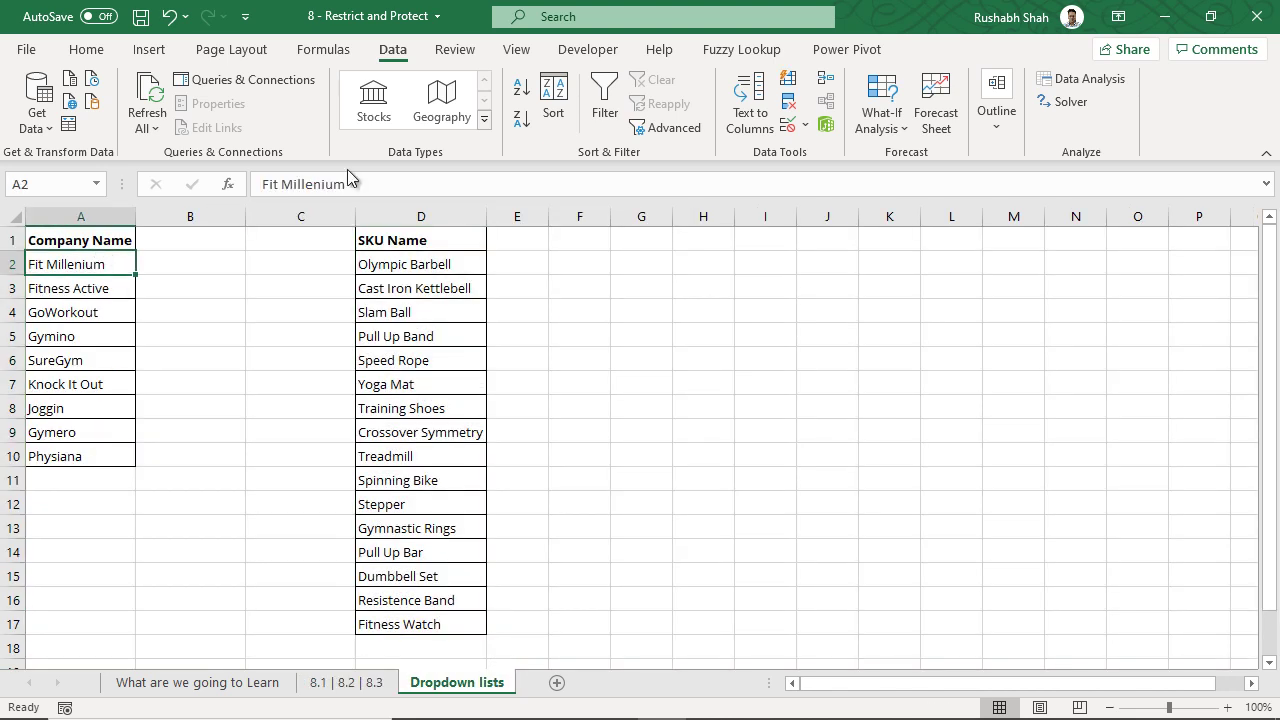
# - Sort the company names on the Dropdown lists sheet A to Z
pyautogui.click(524, 96)
pyautogui.moveTo(60, 340); pyautogui.dragTo(62, 455)
pyautogui.click(100, 378)
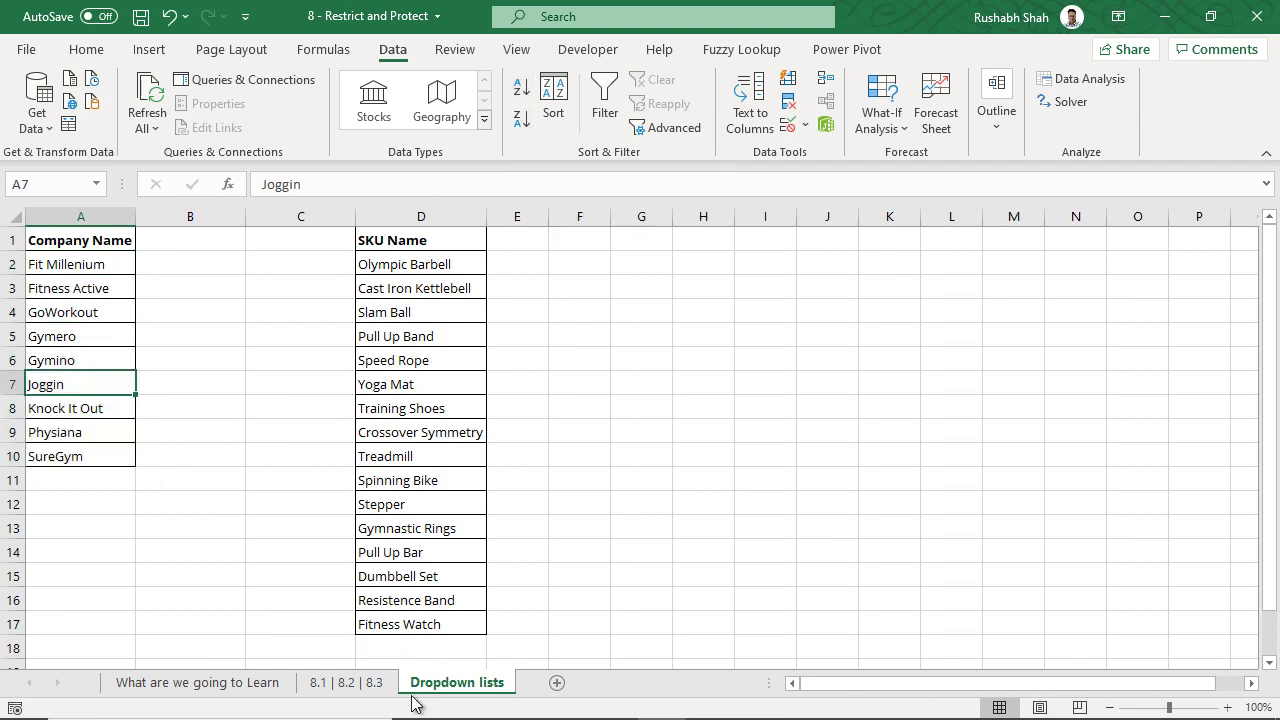
# - On the invoice, try Gymino and SureGym in C8, finishing with Fitness Active
pyautogui.click(372, 684)
pyautogui.click(642, 407)
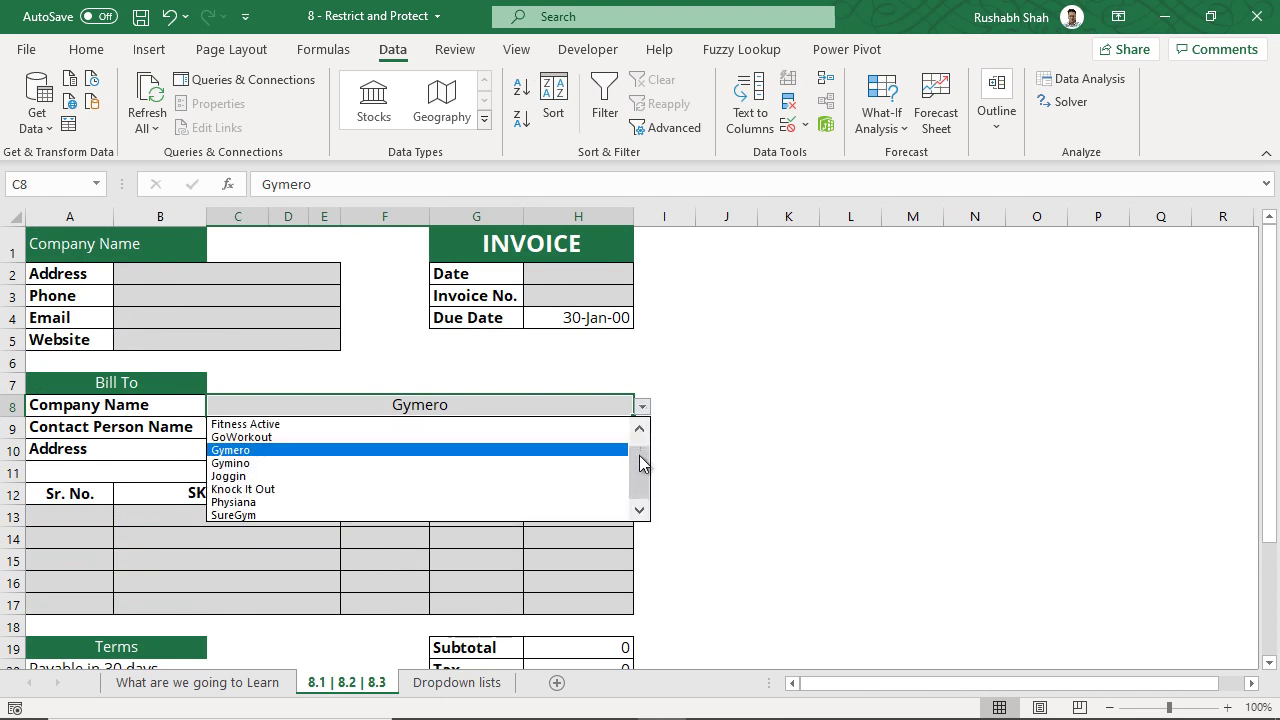
pyautogui.click(527, 463)
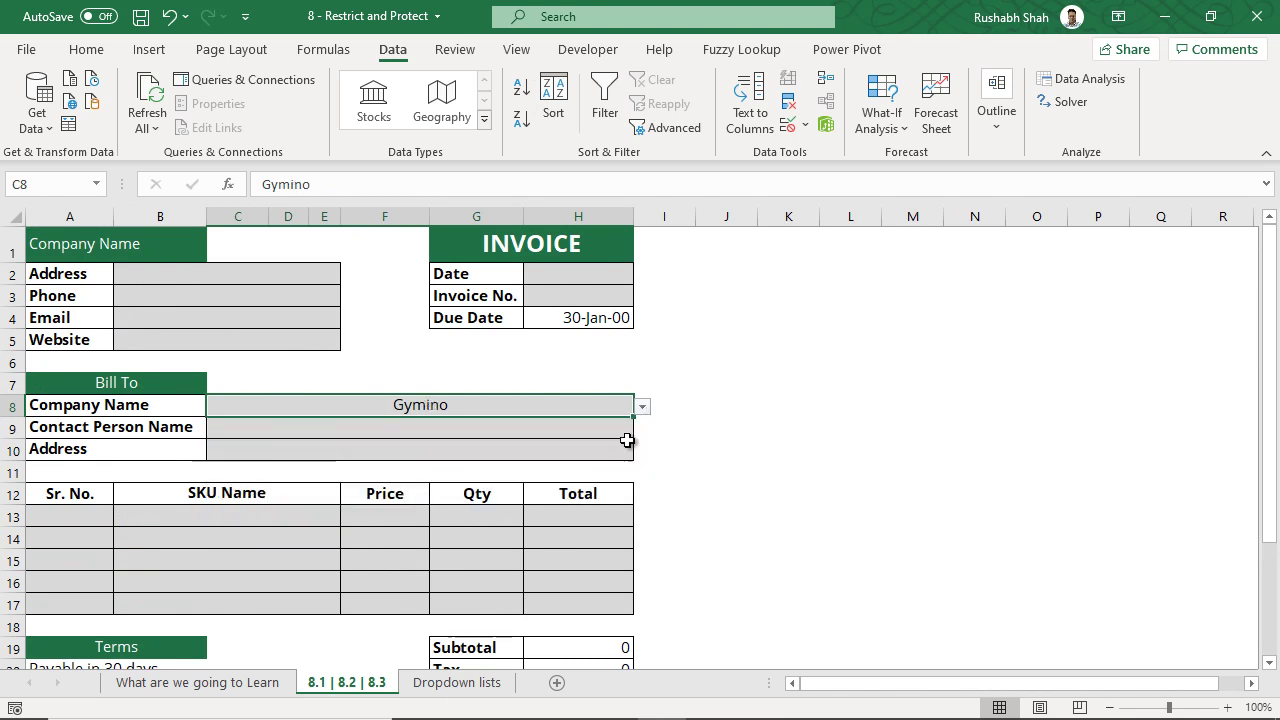
pyautogui.click(643, 408)
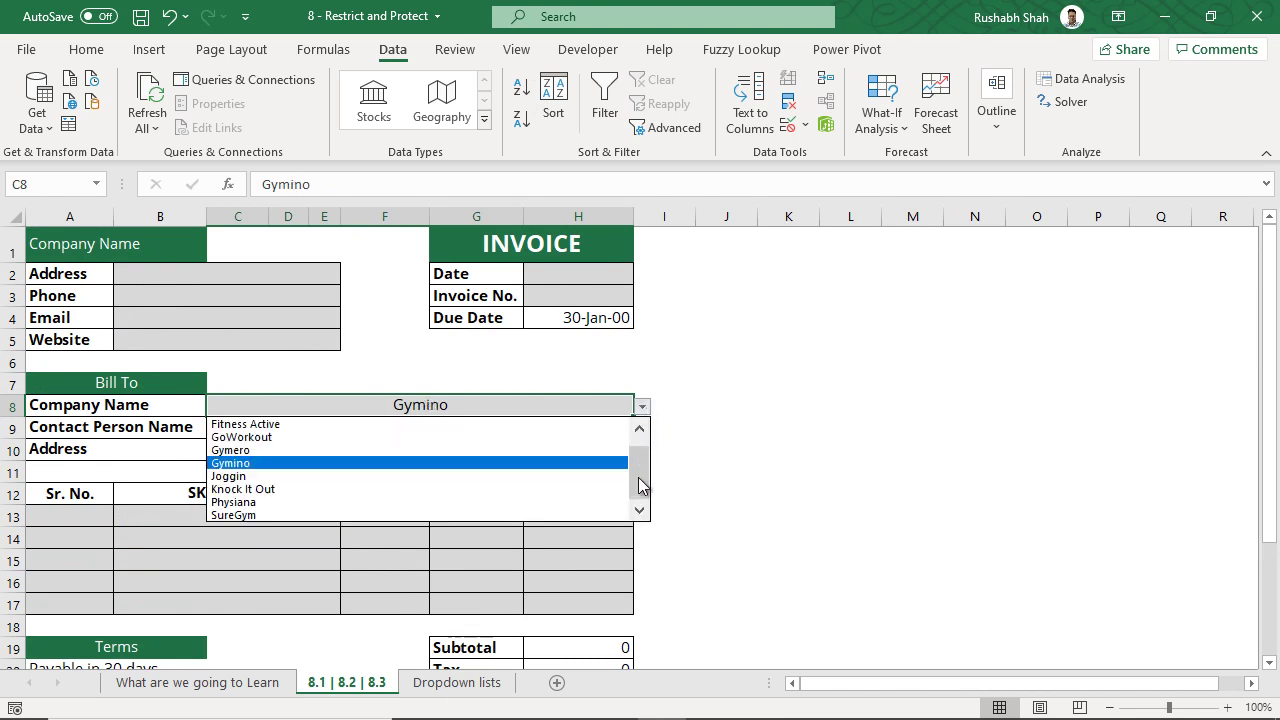
pyautogui.click(517, 512)
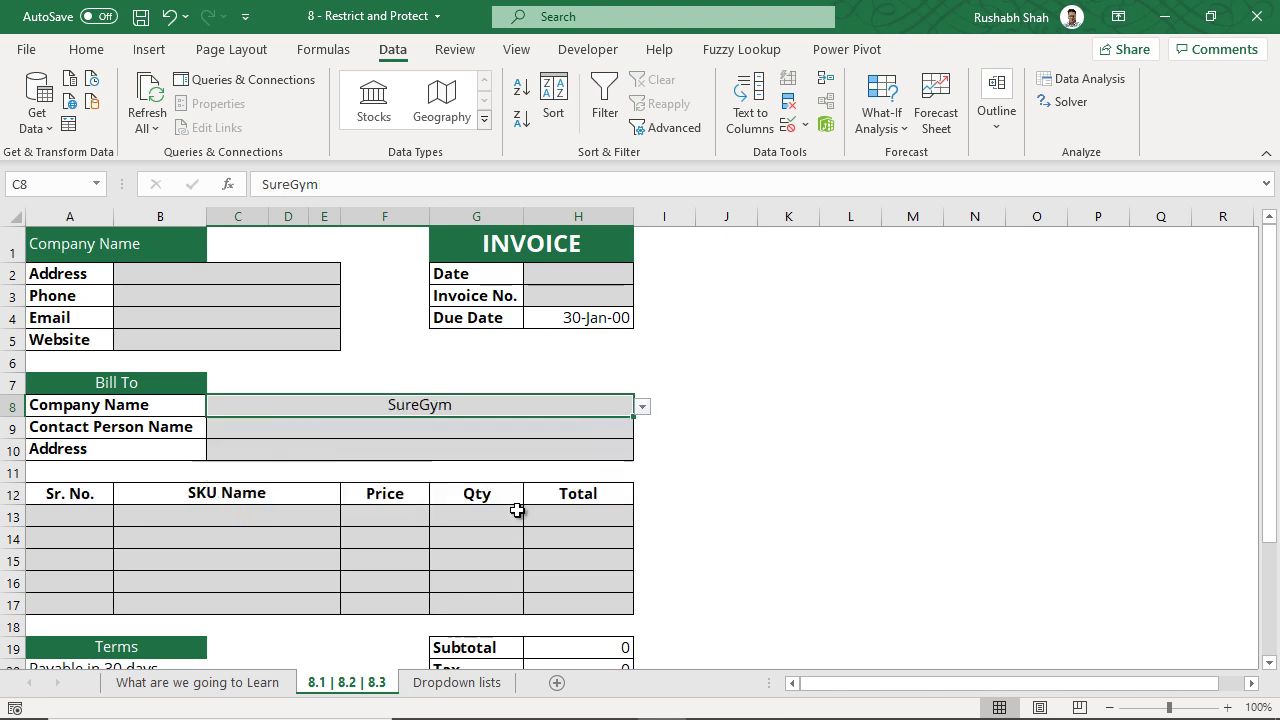
pyautogui.click(645, 410)
pyautogui.click(640, 429)
pyautogui.click(590, 437)
# - Check C8's validation source without changes and review company names A2:A10
pyautogui.click(786, 124)
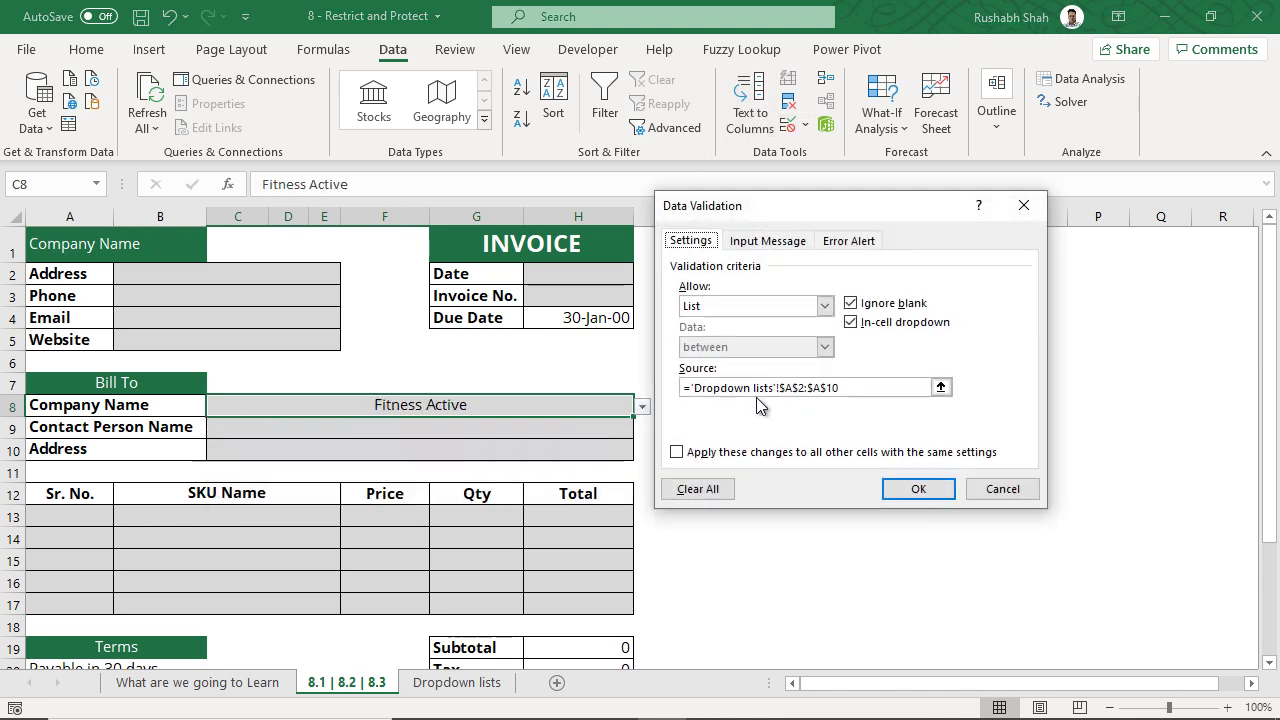
pyautogui.click(1001, 489)
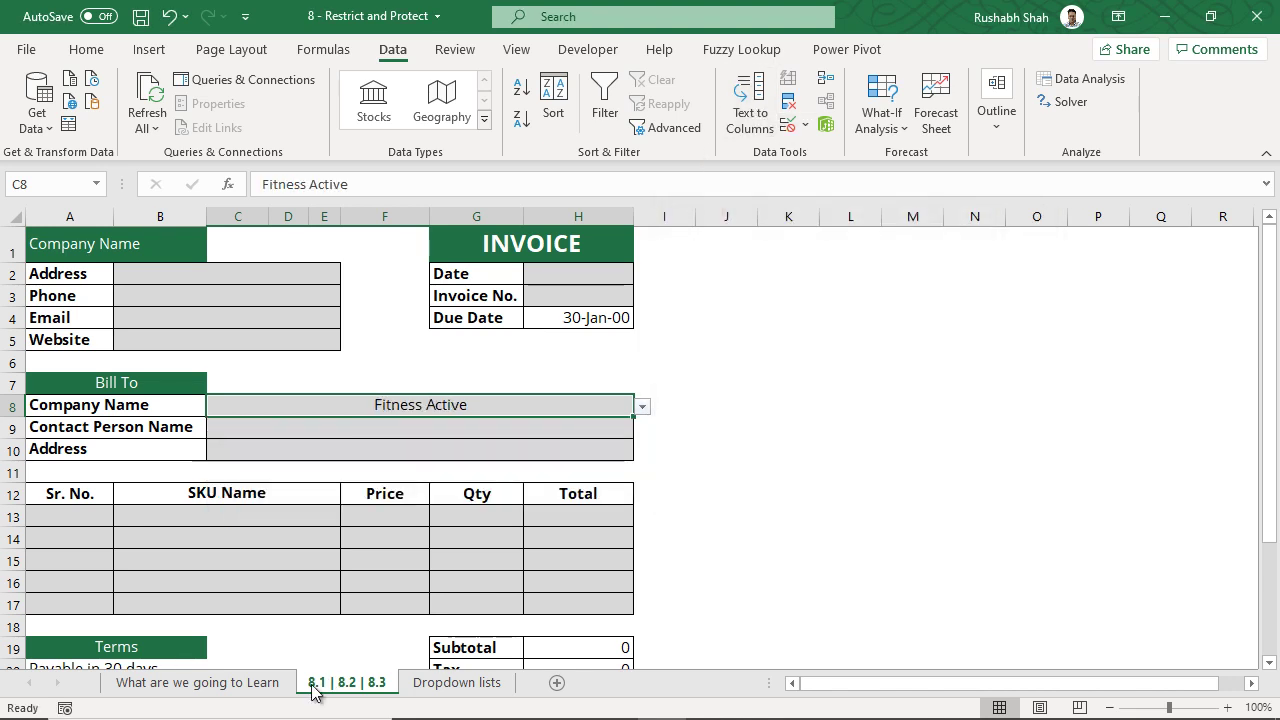
pyautogui.click(263, 683)
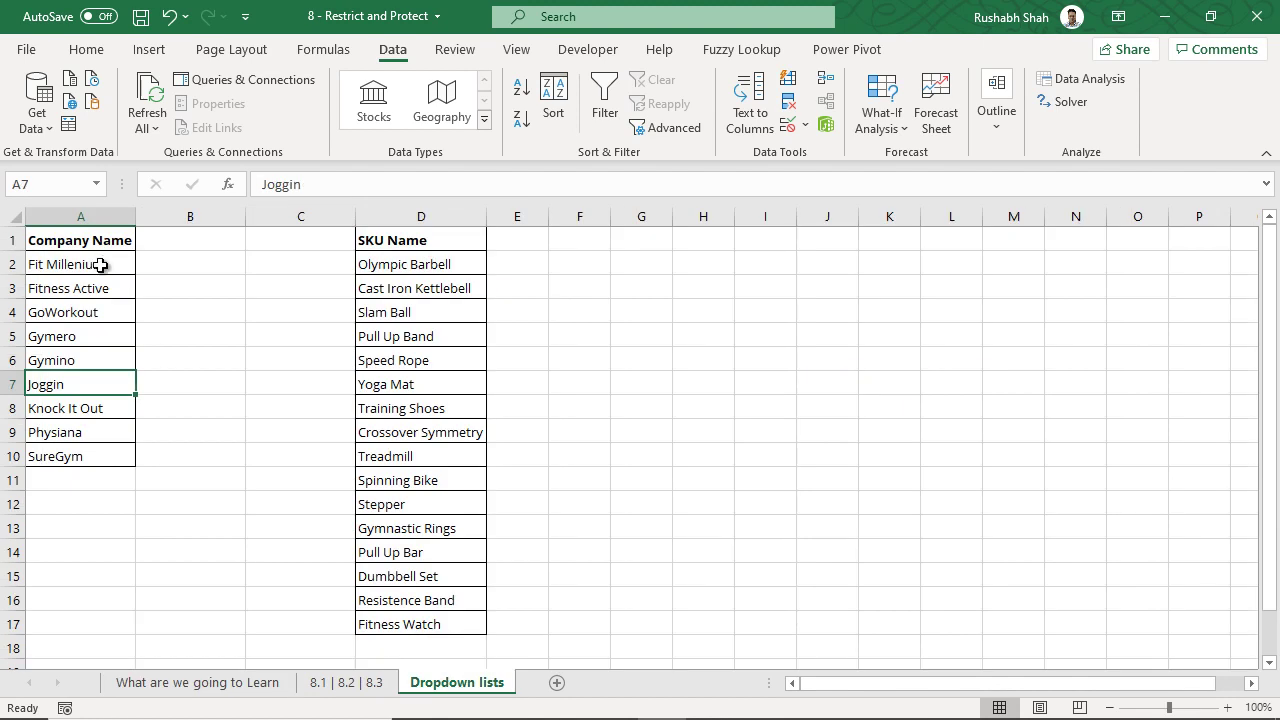
pyautogui.moveTo(100, 264); pyautogui.dragTo(103, 466)
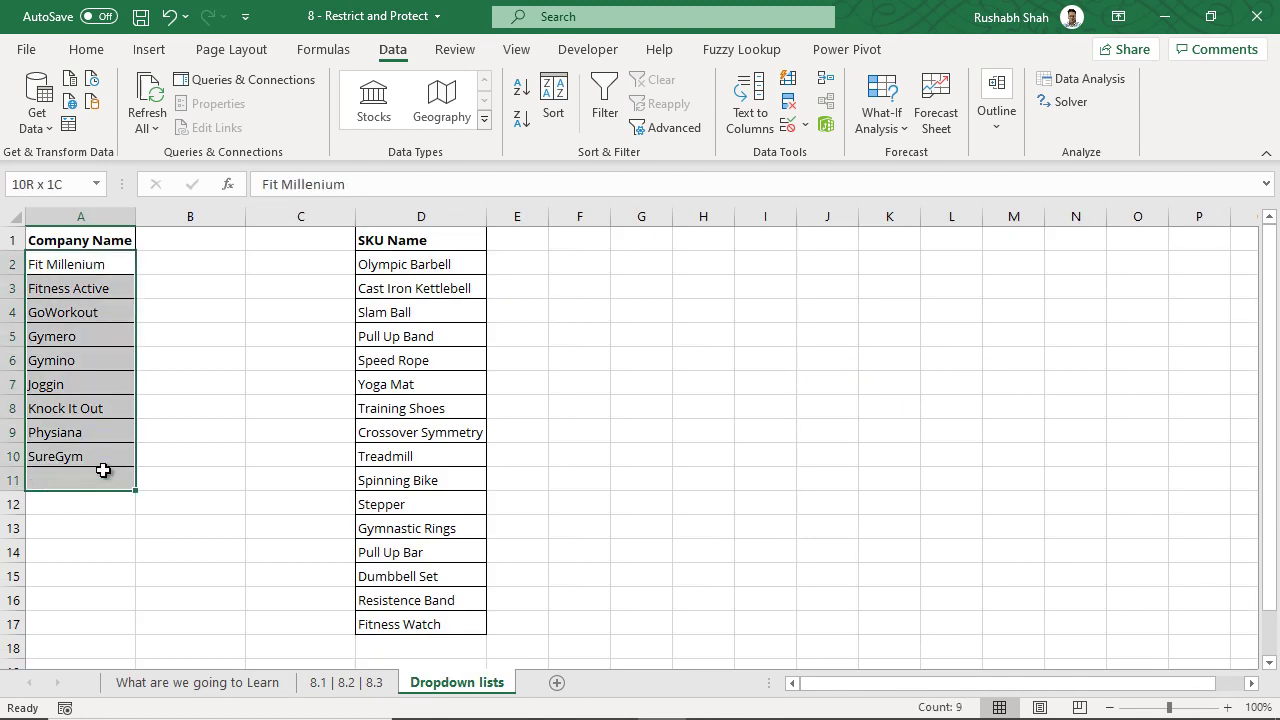
pyautogui.click(371, 684)
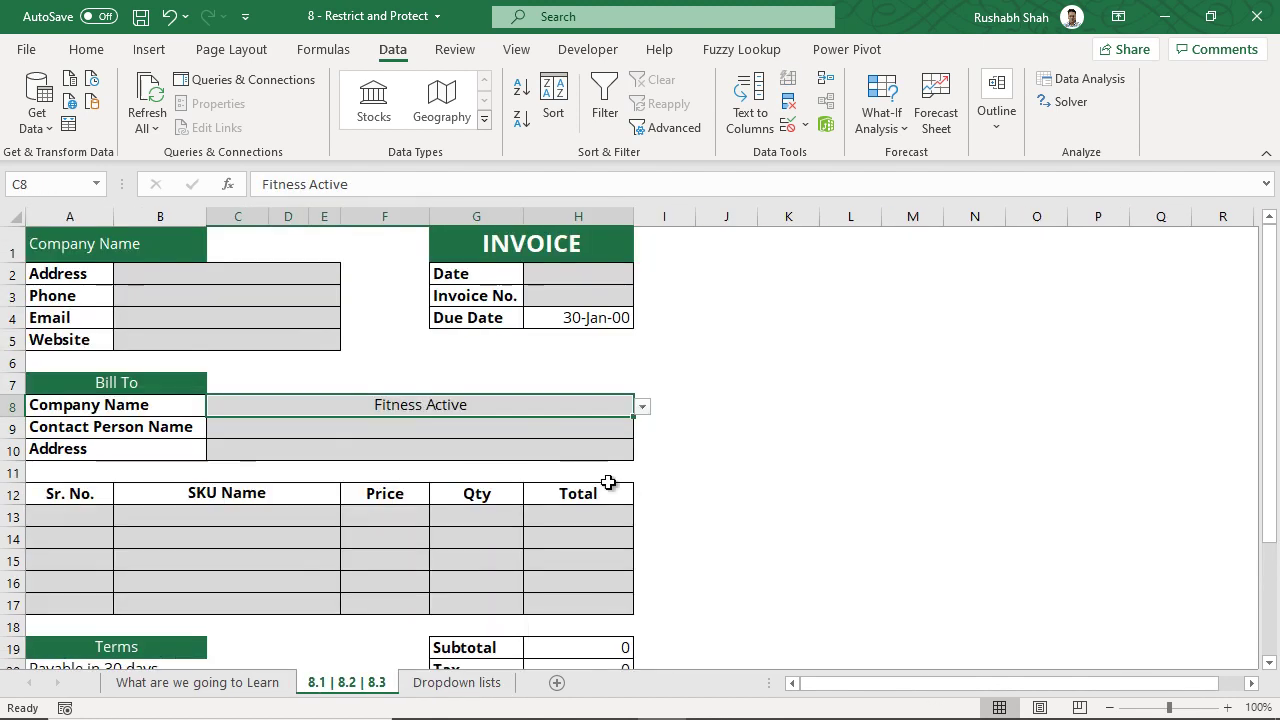
# - Extend C8's company list source range to end at $A$15
pyautogui.click(643, 407)
pyautogui.click(643, 407)
pyautogui.click(789, 126)
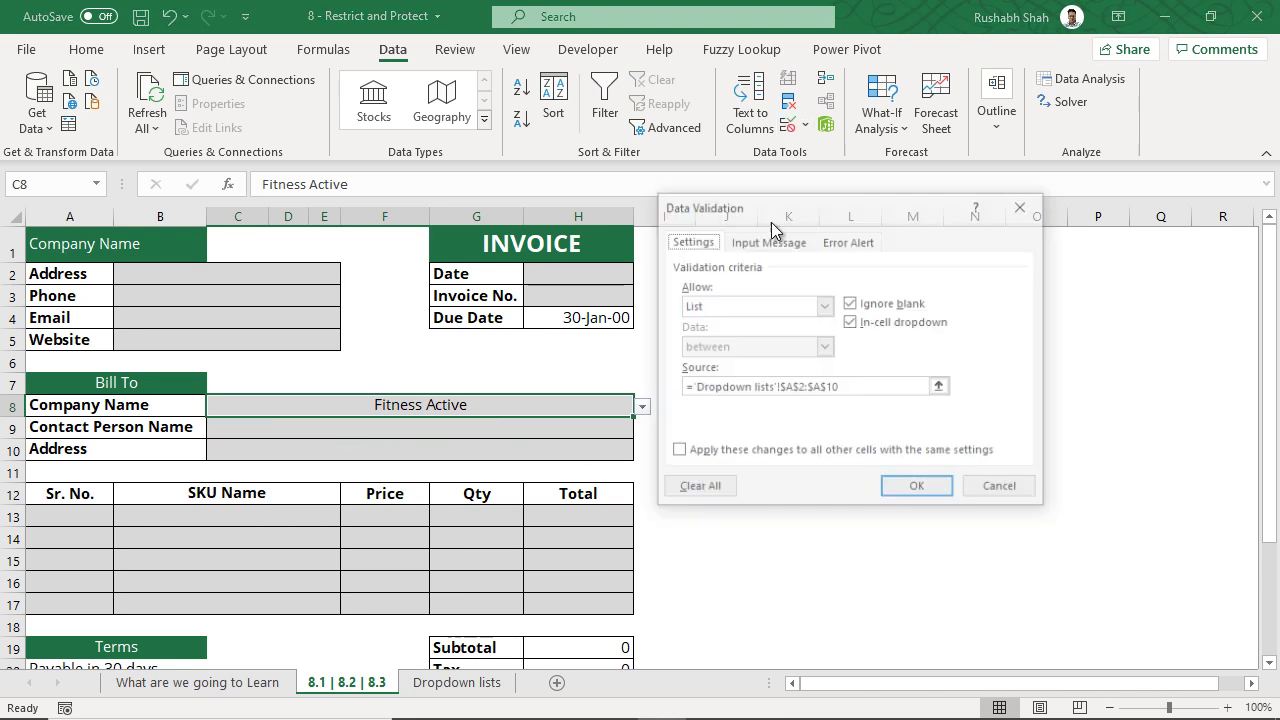
pyautogui.click(833, 387)
pyautogui.press('Delete')
pyautogui.write('5')
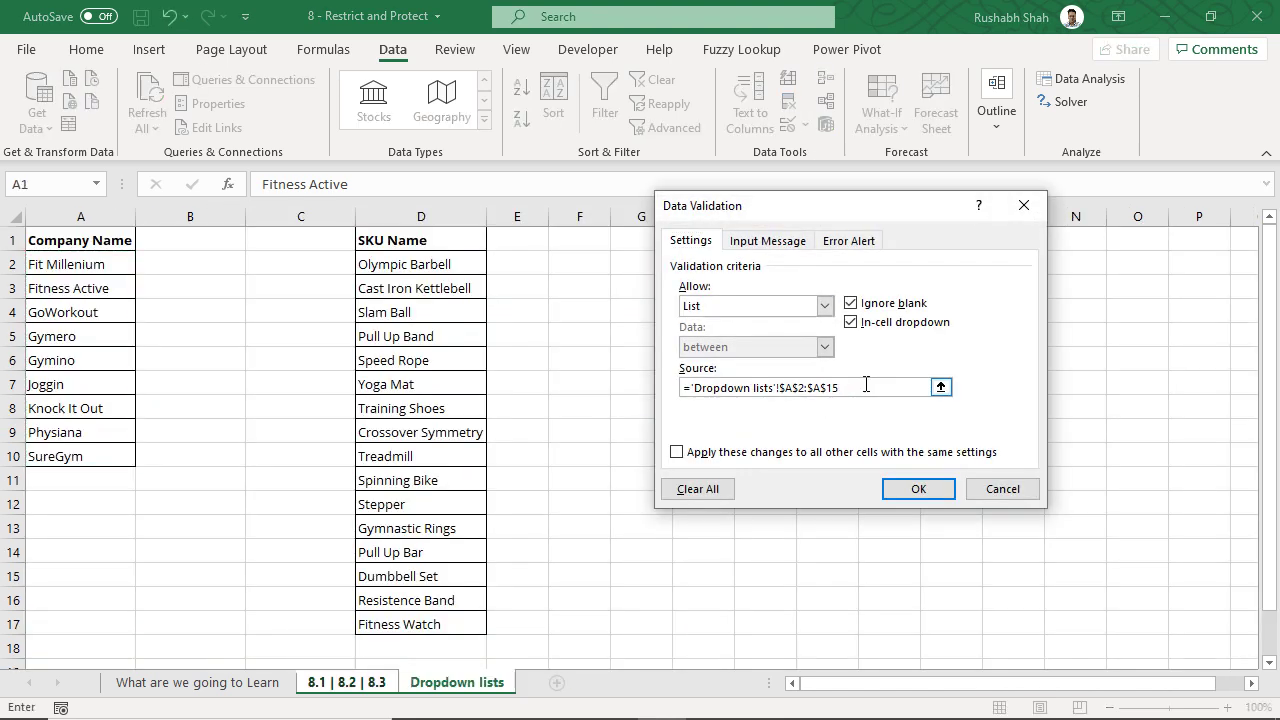
pyautogui.click(910, 488)
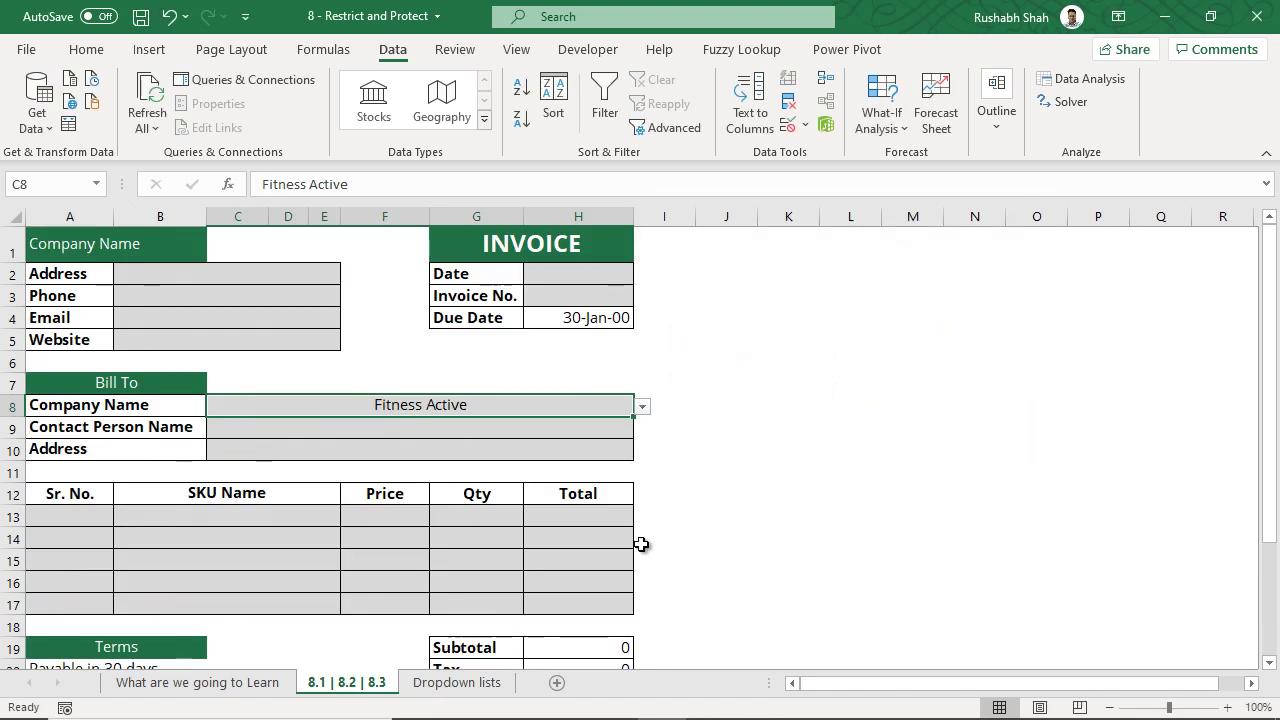
pyautogui.click(642, 406)
pyautogui.moveTo(640, 432); pyautogui.dragTo(601, 494)
pyautogui.press('Escape')
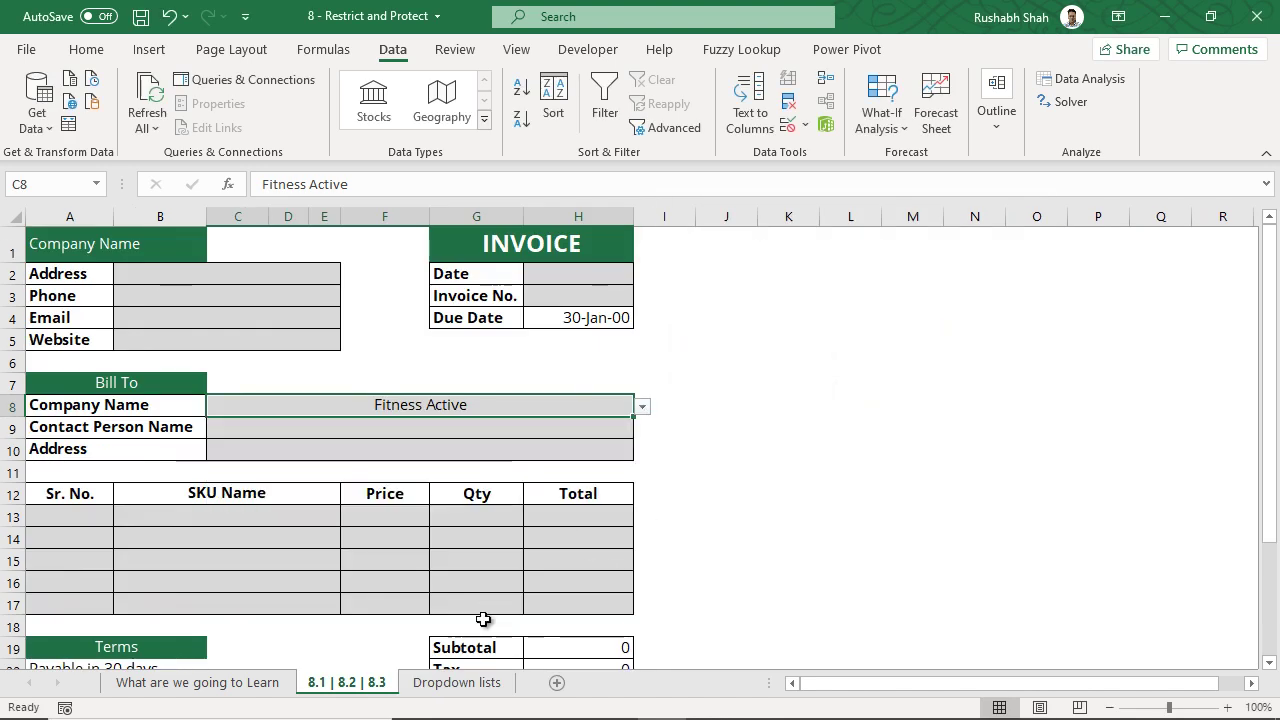
# - Add '1 more customer' as a new company in A11 of the Dropdown lists sheet
pyautogui.click(475, 690)
pyautogui.click(89, 480)
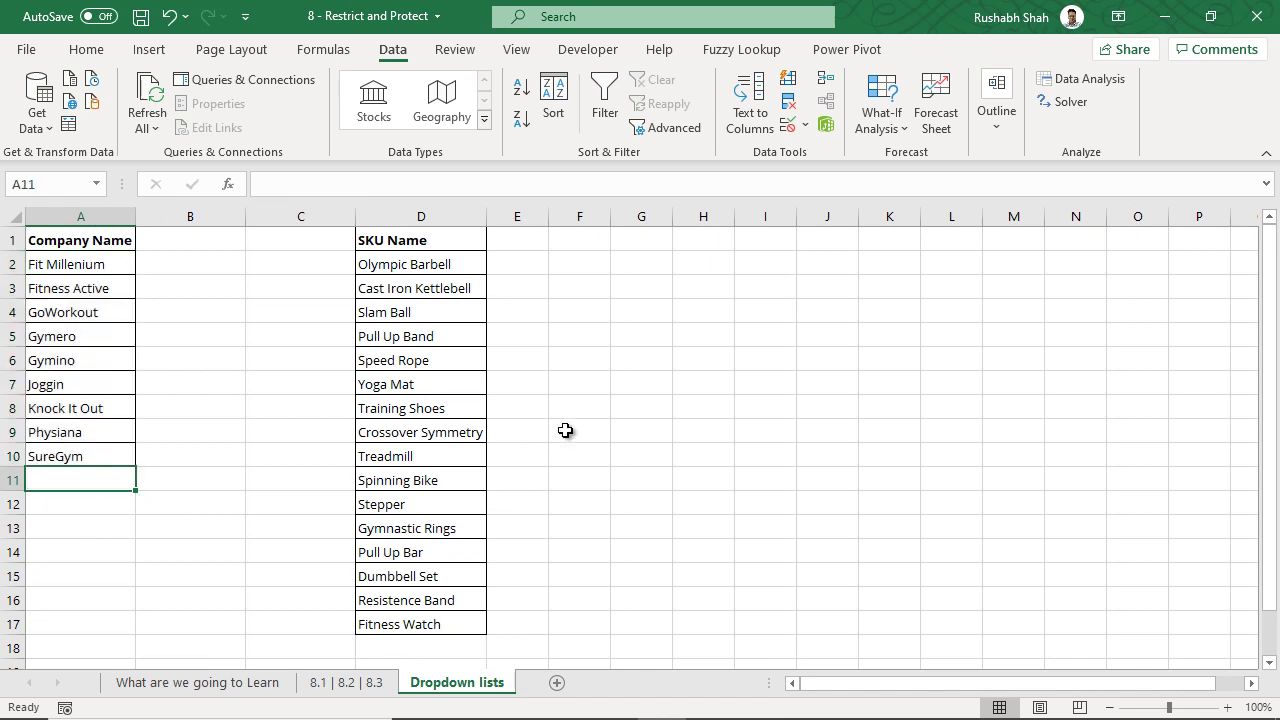
pyautogui.write('1 more customer')
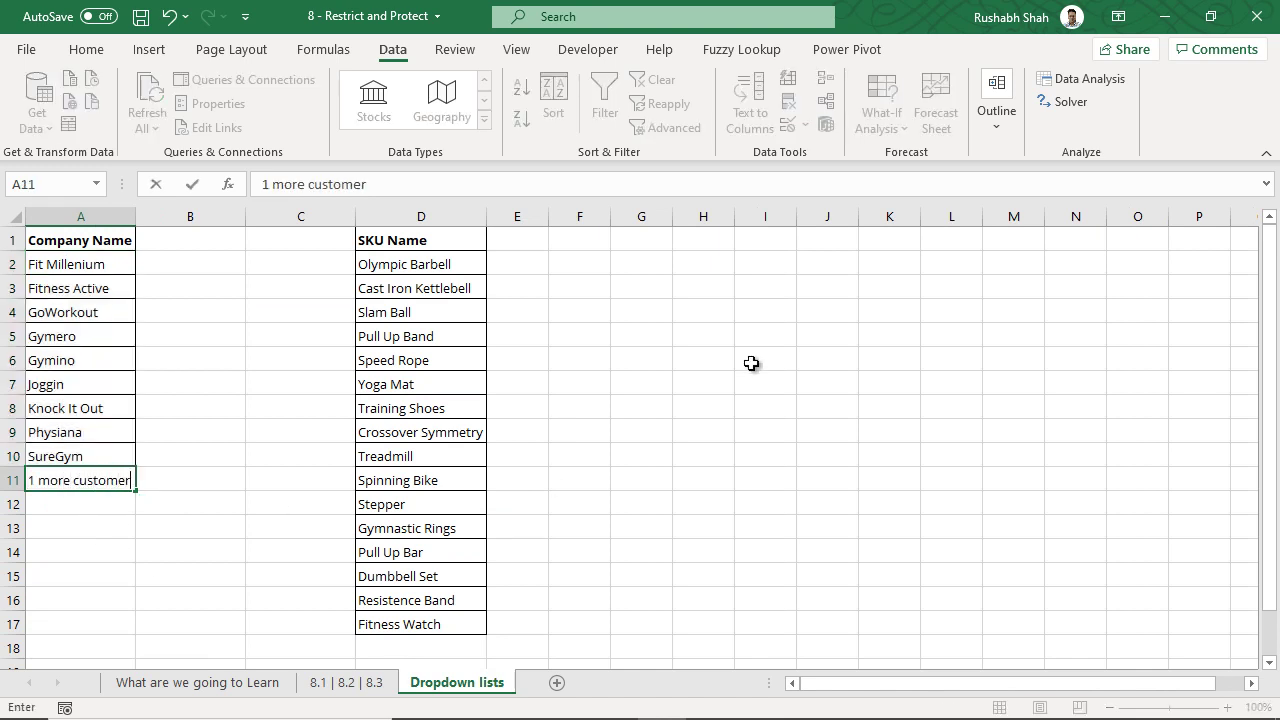
pyautogui.press('Return')
# - On the invoice, pick 1 more customer in C8, then Physiana
pyautogui.click(338, 684)
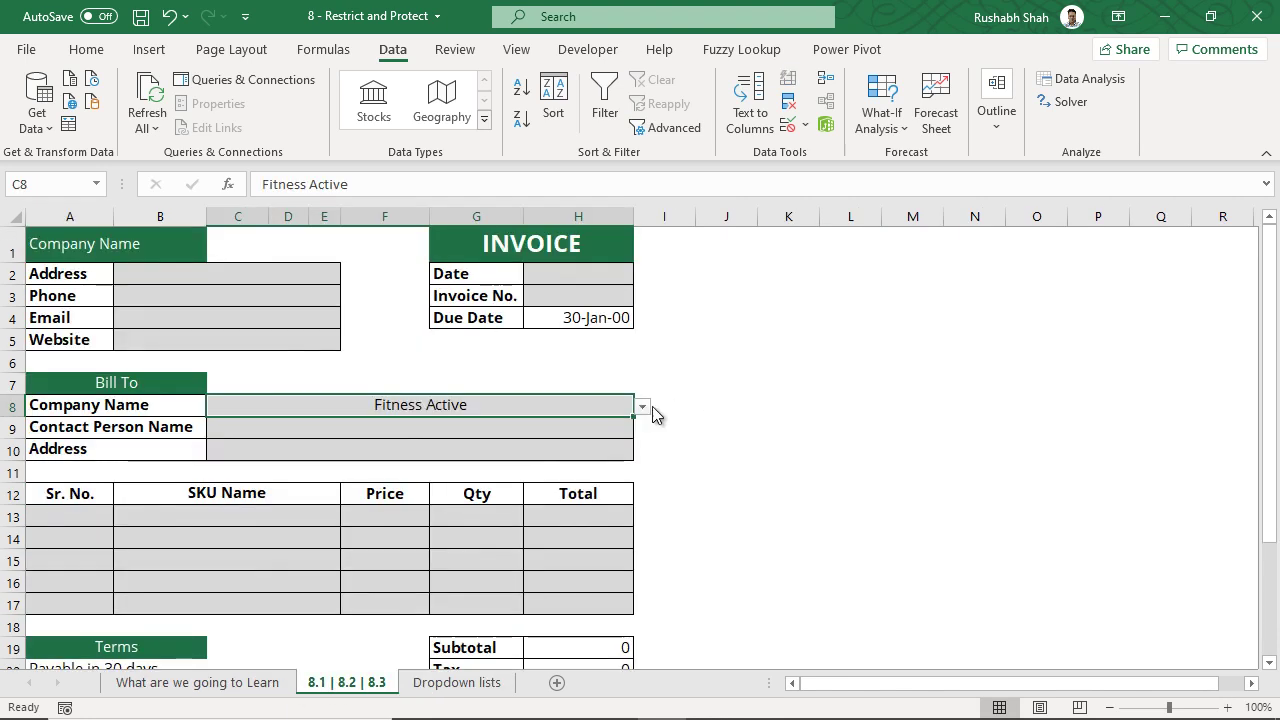
pyautogui.click(641, 407)
pyautogui.moveTo(641, 449); pyautogui.dragTo(640, 485)
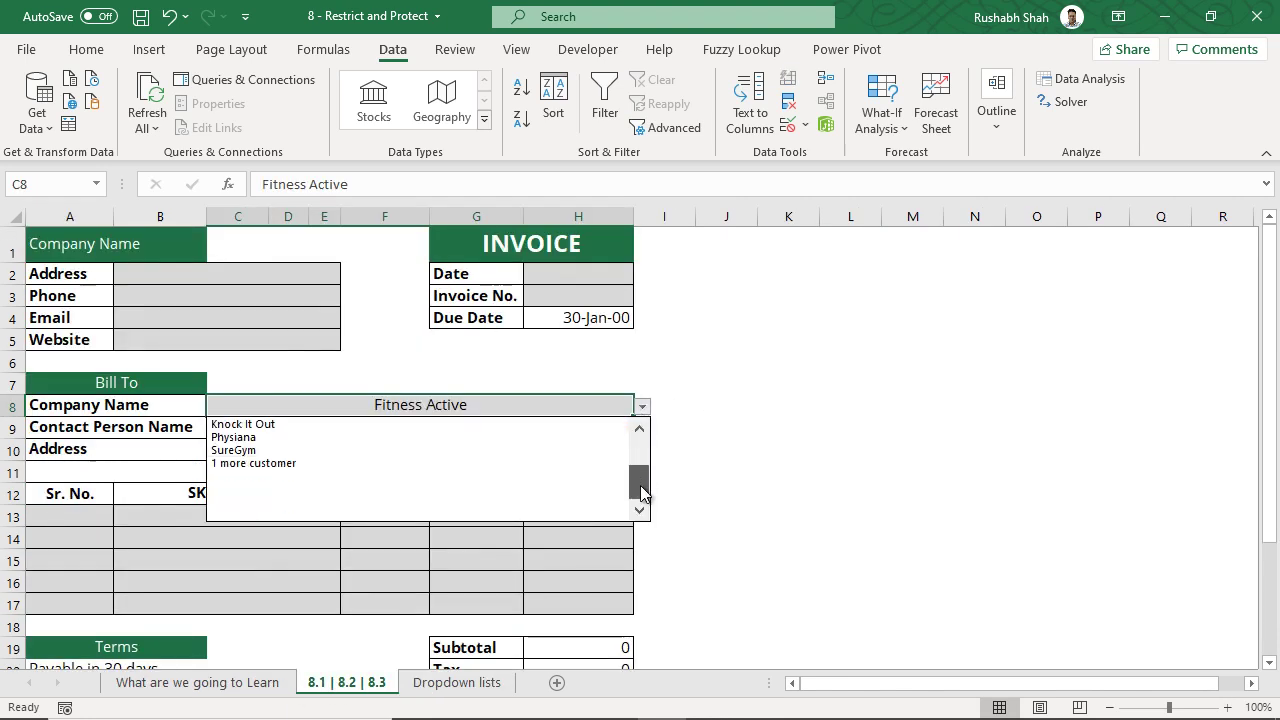
pyautogui.click(456, 463)
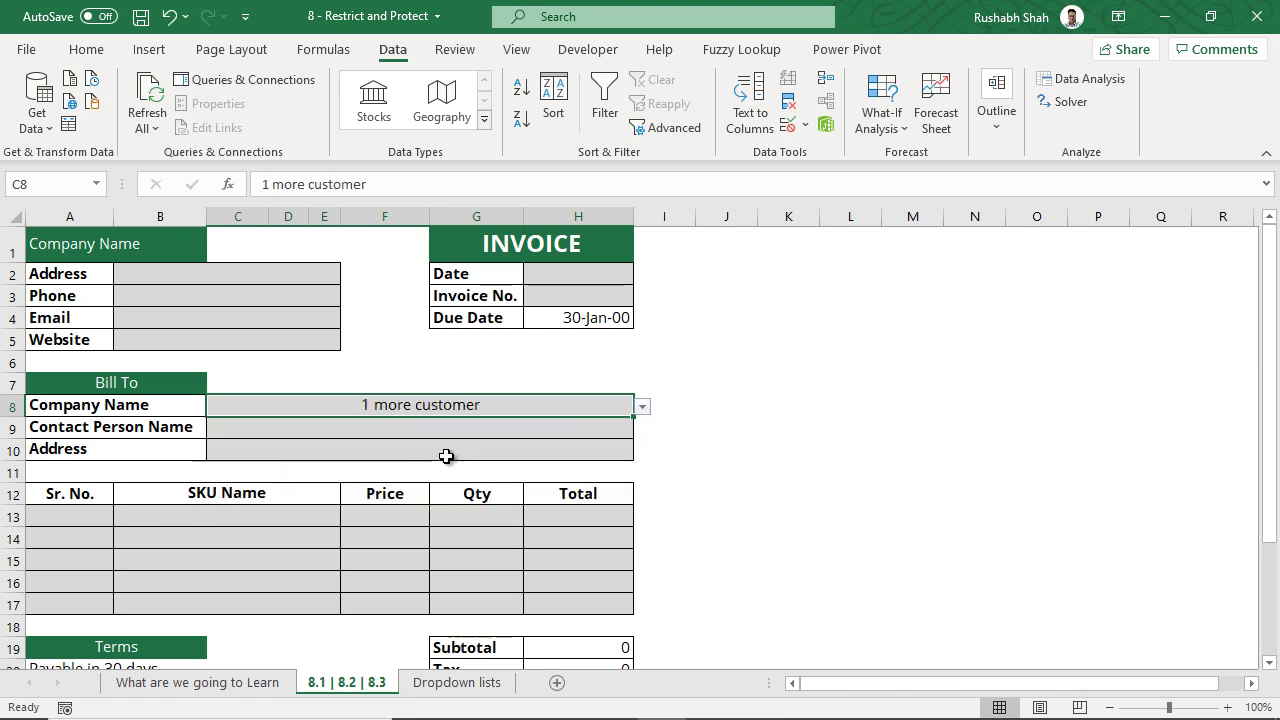
pyautogui.click(638, 407)
pyautogui.click(535, 432)
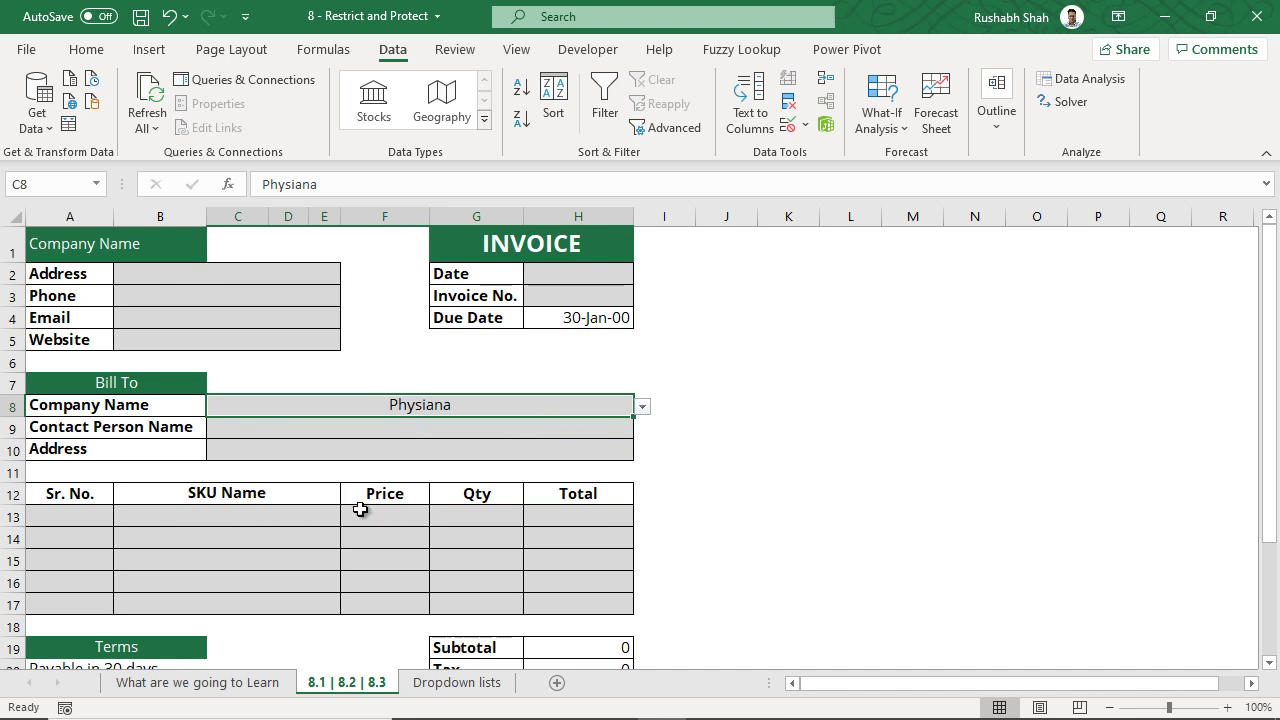
# - Give B13:B17 a List validation sourced from 'Dropdown lists'!$D$2:$D$17
pyautogui.moveTo(323, 514); pyautogui.dragTo(312, 602)
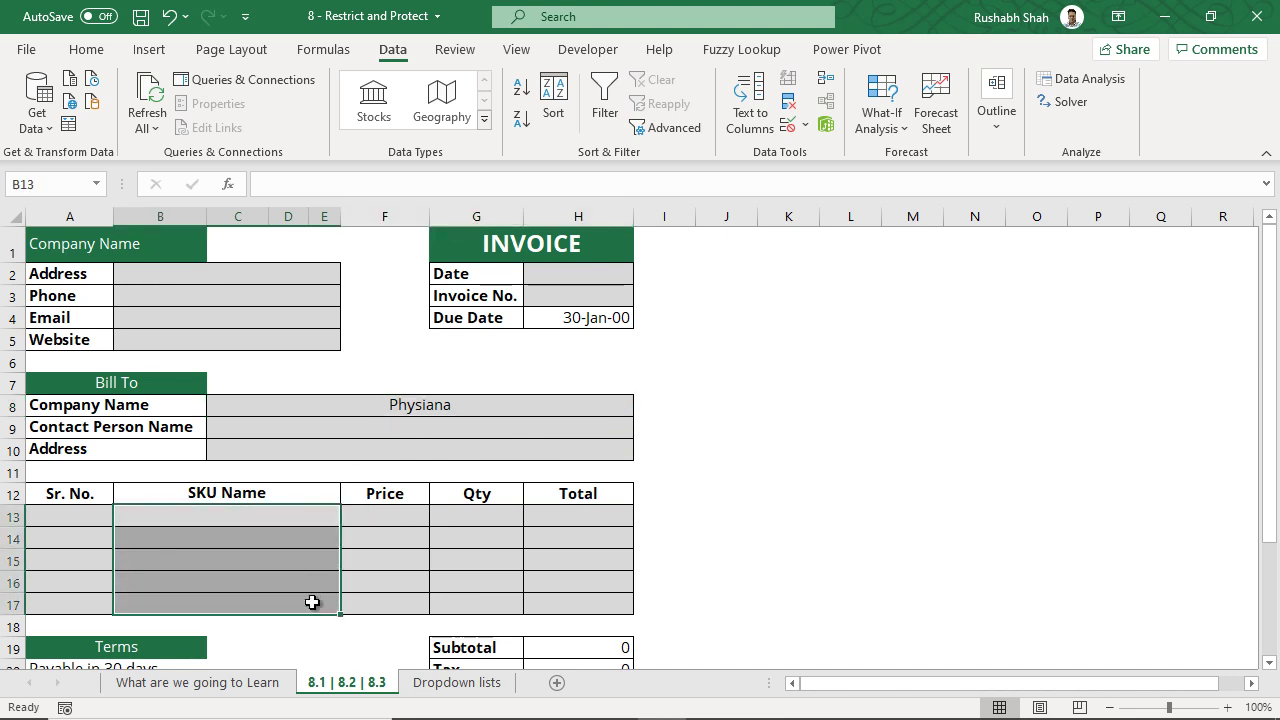
pyautogui.click(420, 404)
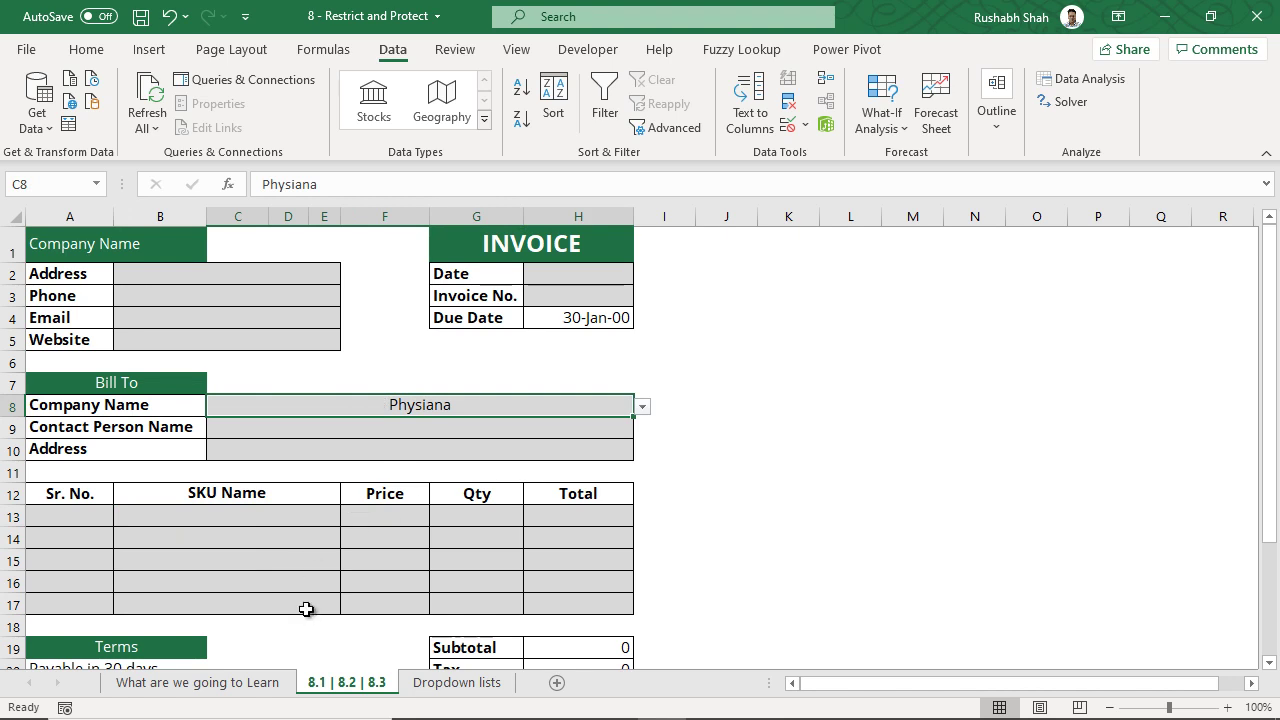
pyautogui.moveTo(309, 517); pyautogui.dragTo(300, 596)
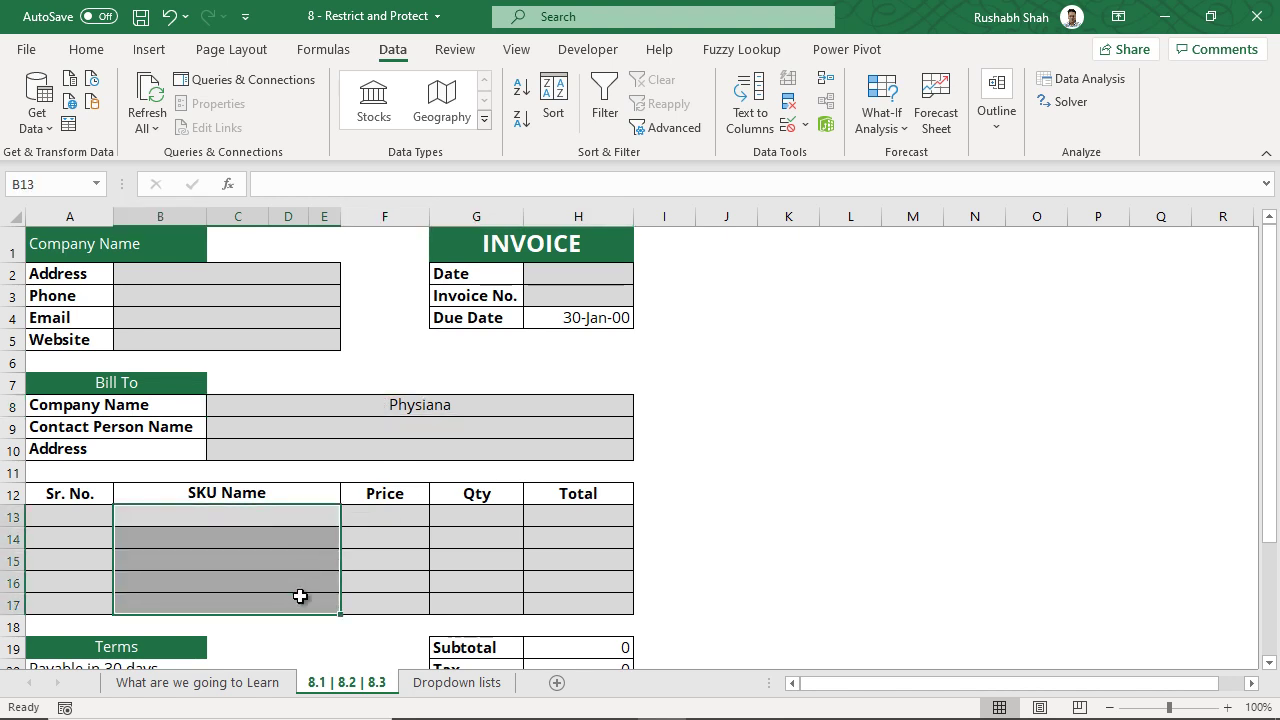
pyautogui.click(788, 126)
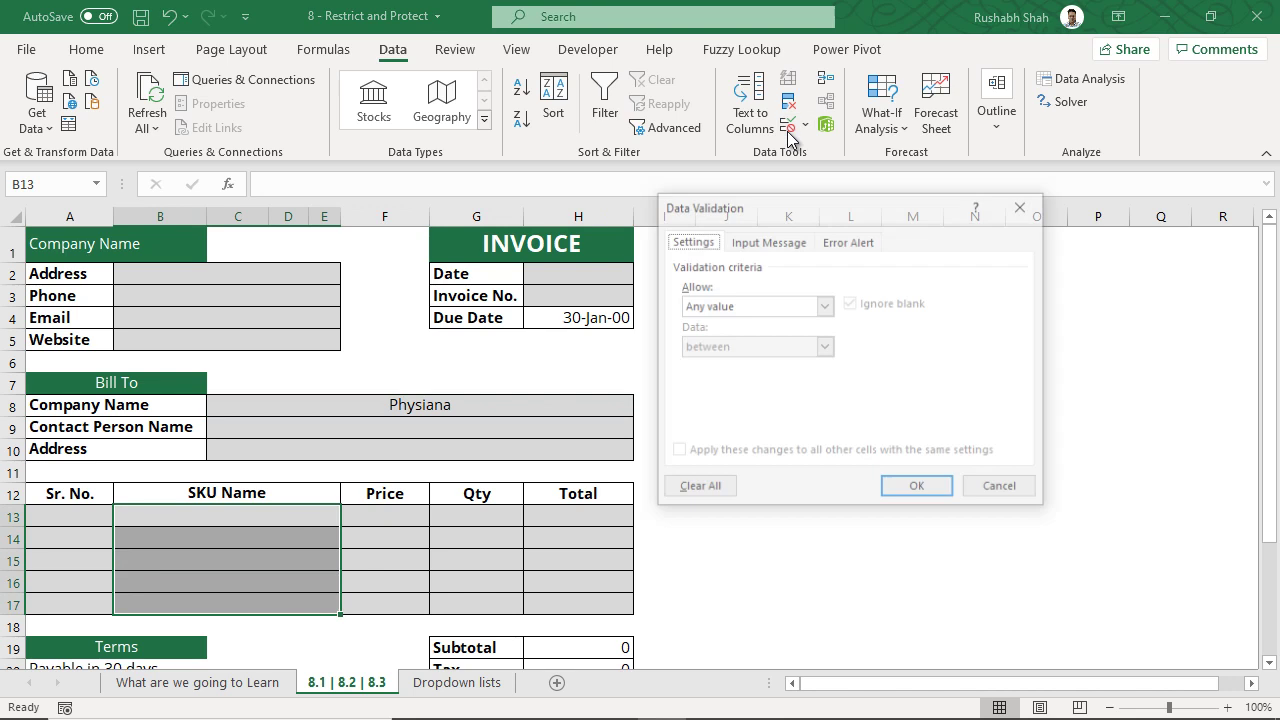
pyautogui.click(756, 303)
pyautogui.click(740, 363)
pyautogui.click(740, 363)
pyautogui.click(732, 388)
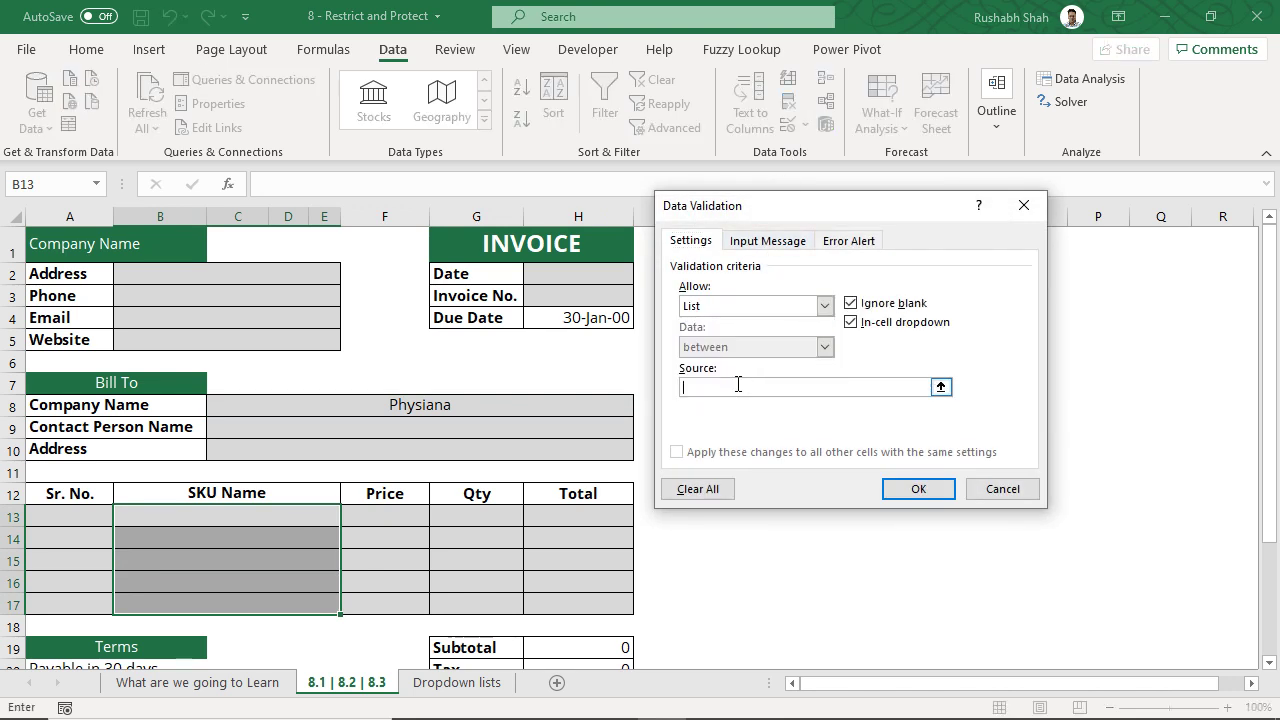
pyautogui.click(498, 686)
pyautogui.click(499, 688)
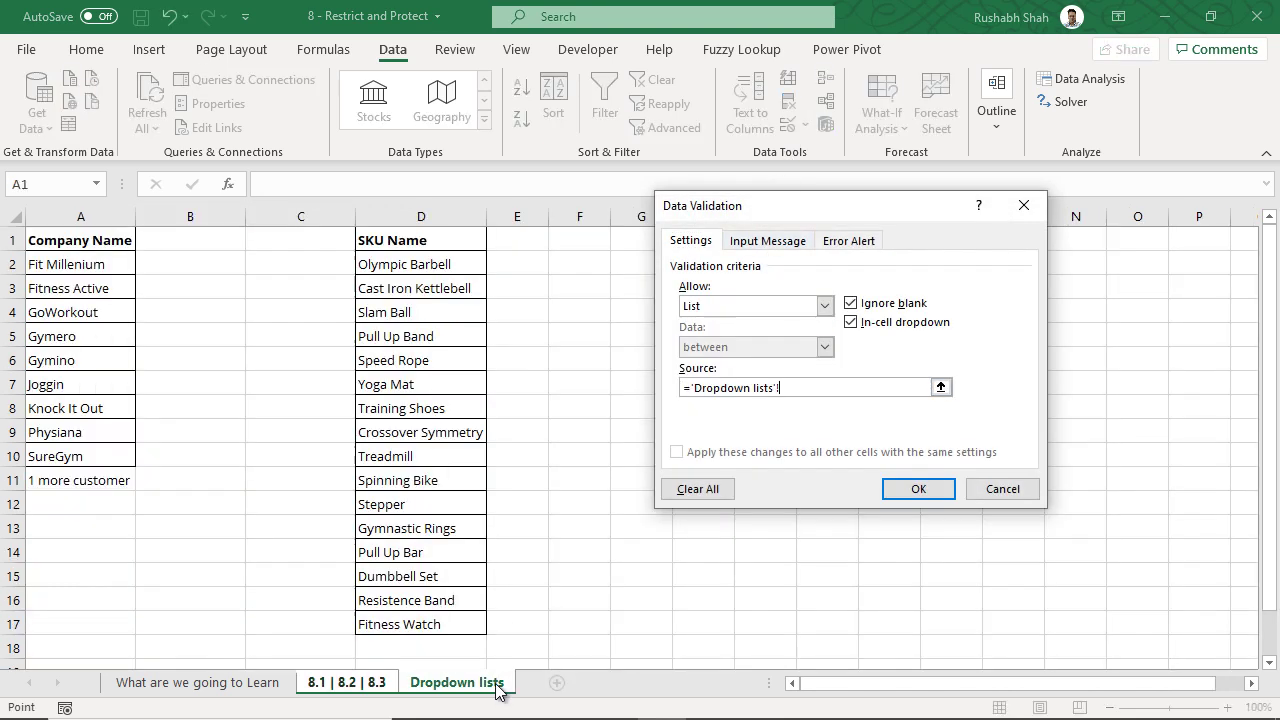
pyautogui.moveTo(422, 256); pyautogui.dragTo(423, 622)
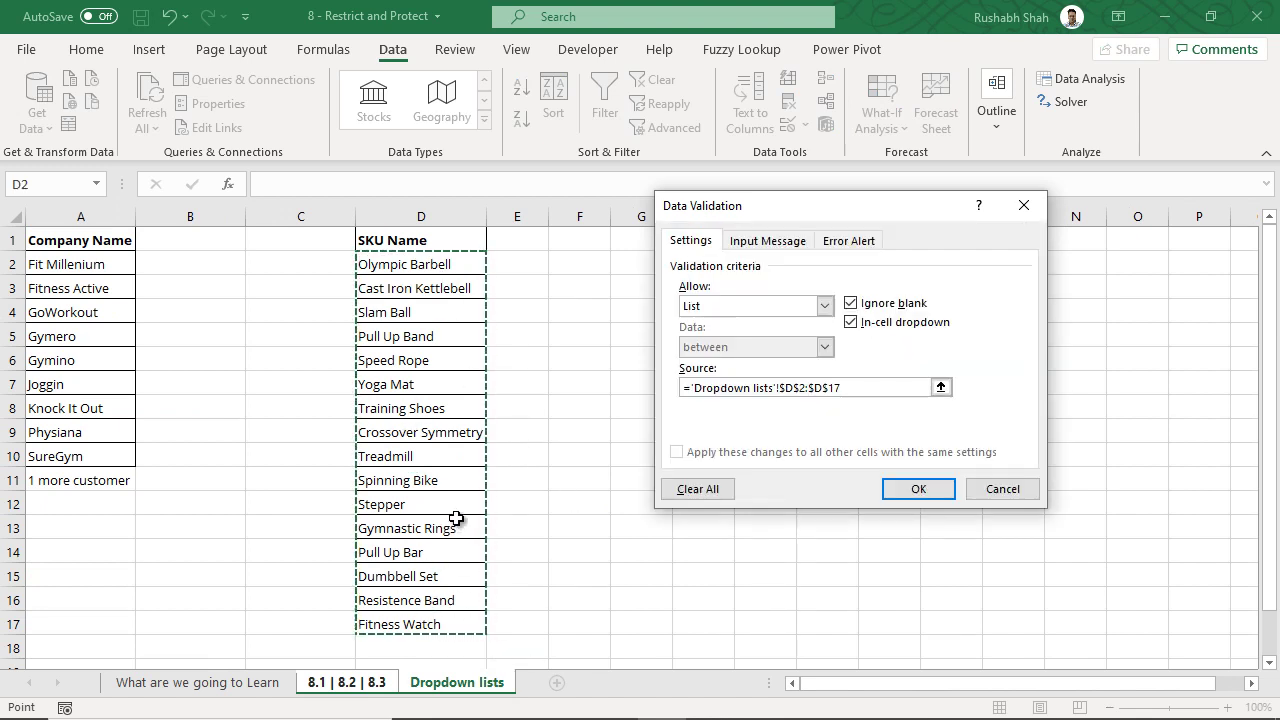
pyautogui.click(905, 490)
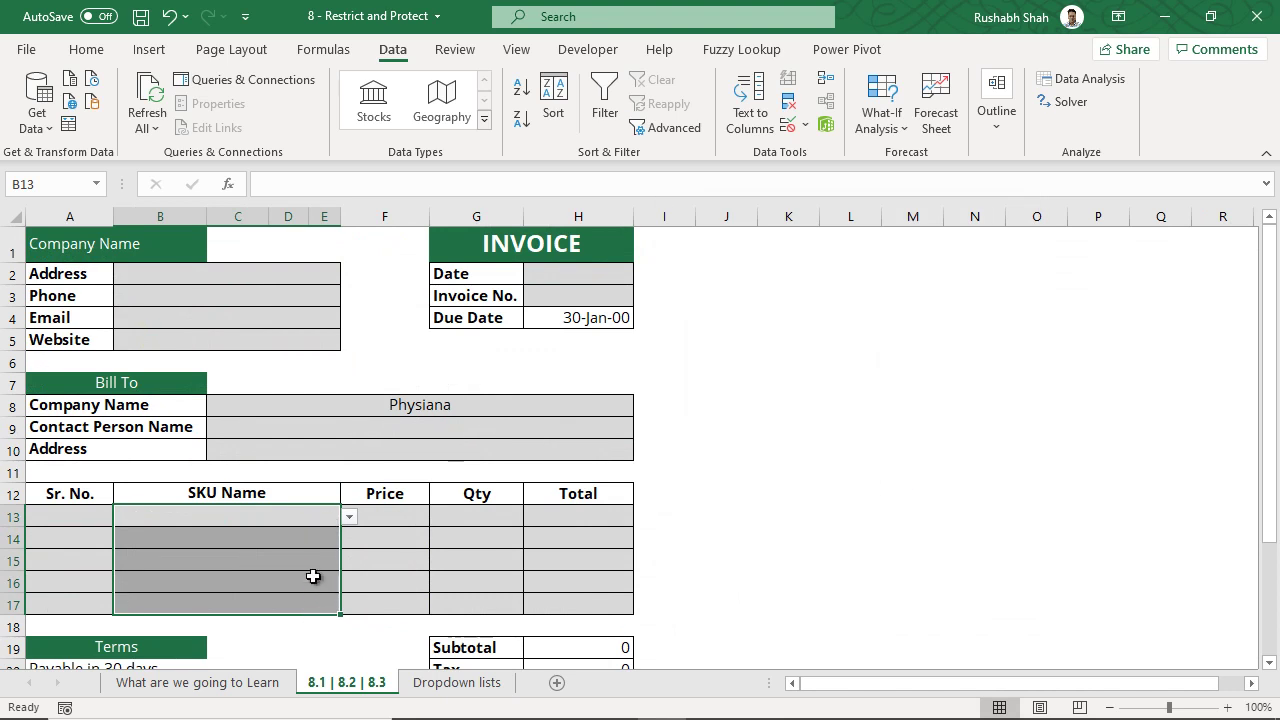
# - Fill B14, B15 and B16 with Pull Up Band, Speed Rope and Yoga Mat from the SKU dropdown
pyautogui.click(314, 539)
pyautogui.click(349, 538)
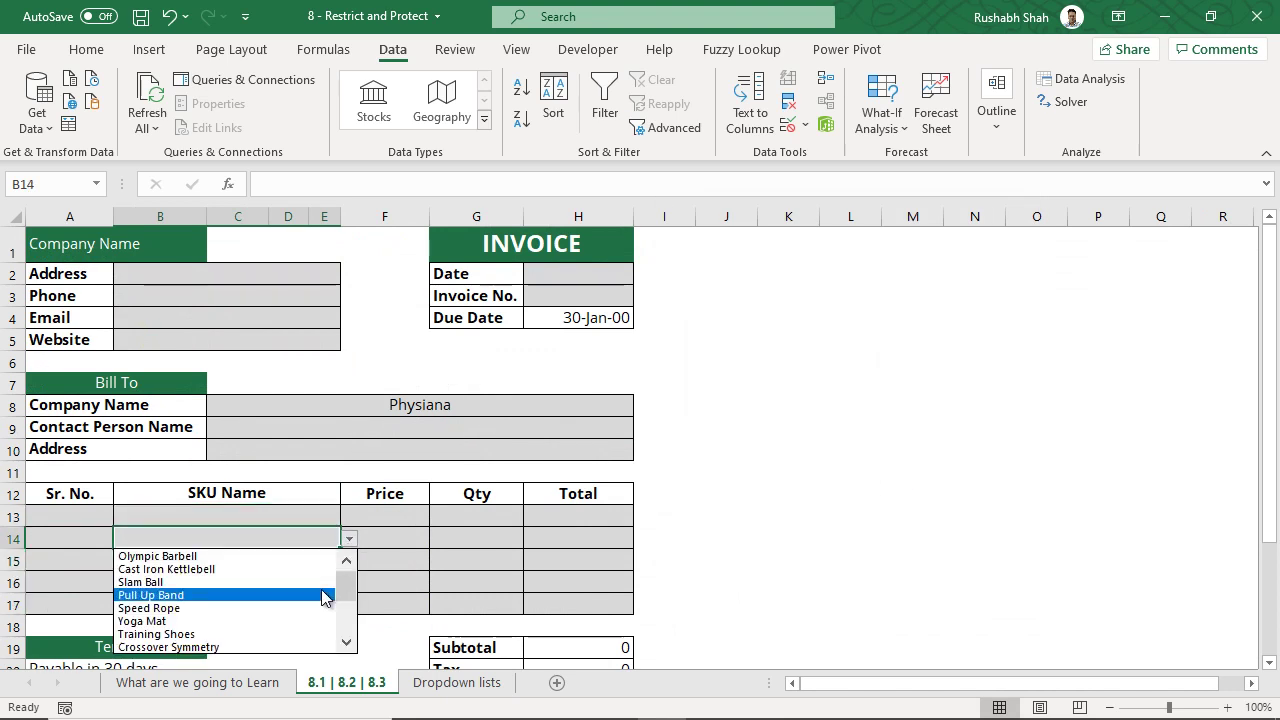
pyautogui.click(320, 593)
pyautogui.click(314, 564)
pyautogui.click(349, 566)
pyautogui.click(323, 628)
pyautogui.click(318, 582)
pyautogui.click(350, 586)
pyautogui.click(304, 661)
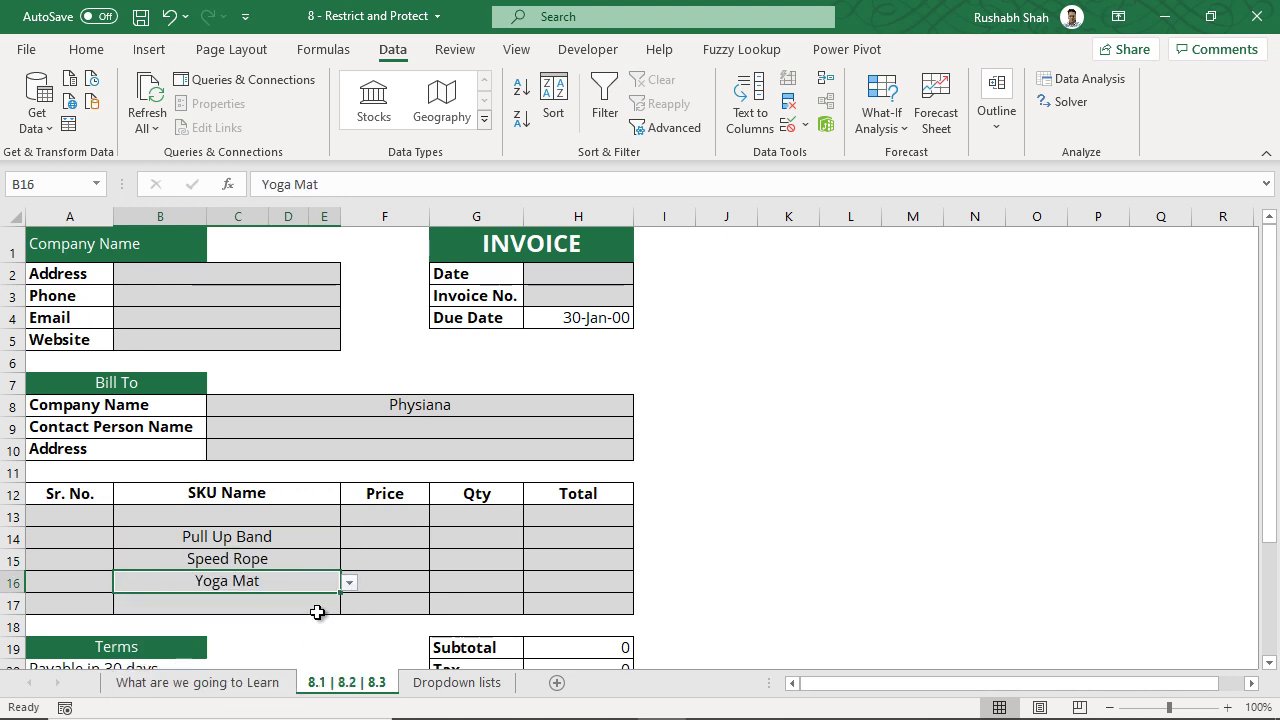
# - Change B15 from Speed Rope to Treadmill via its SKU dropdown
pyautogui.click(318, 604)
pyautogui.moveTo(289, 514); pyautogui.dragTo(283, 600)
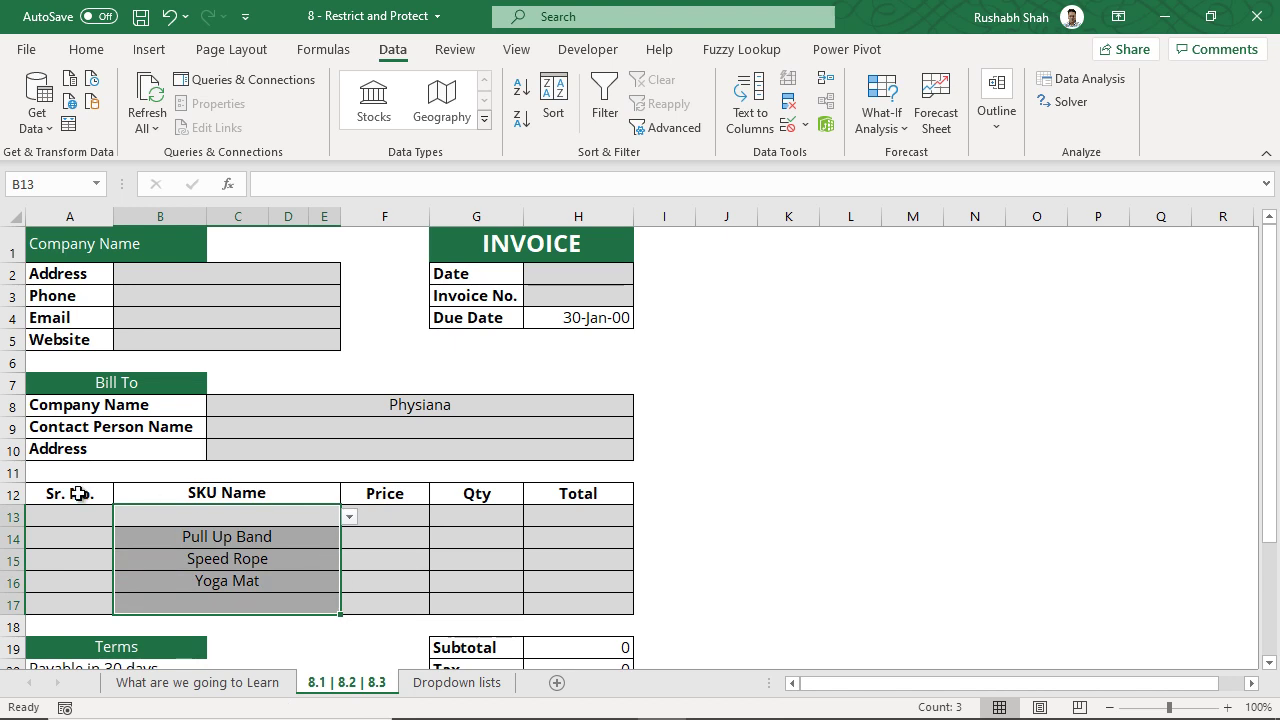
pyautogui.click(102, 513)
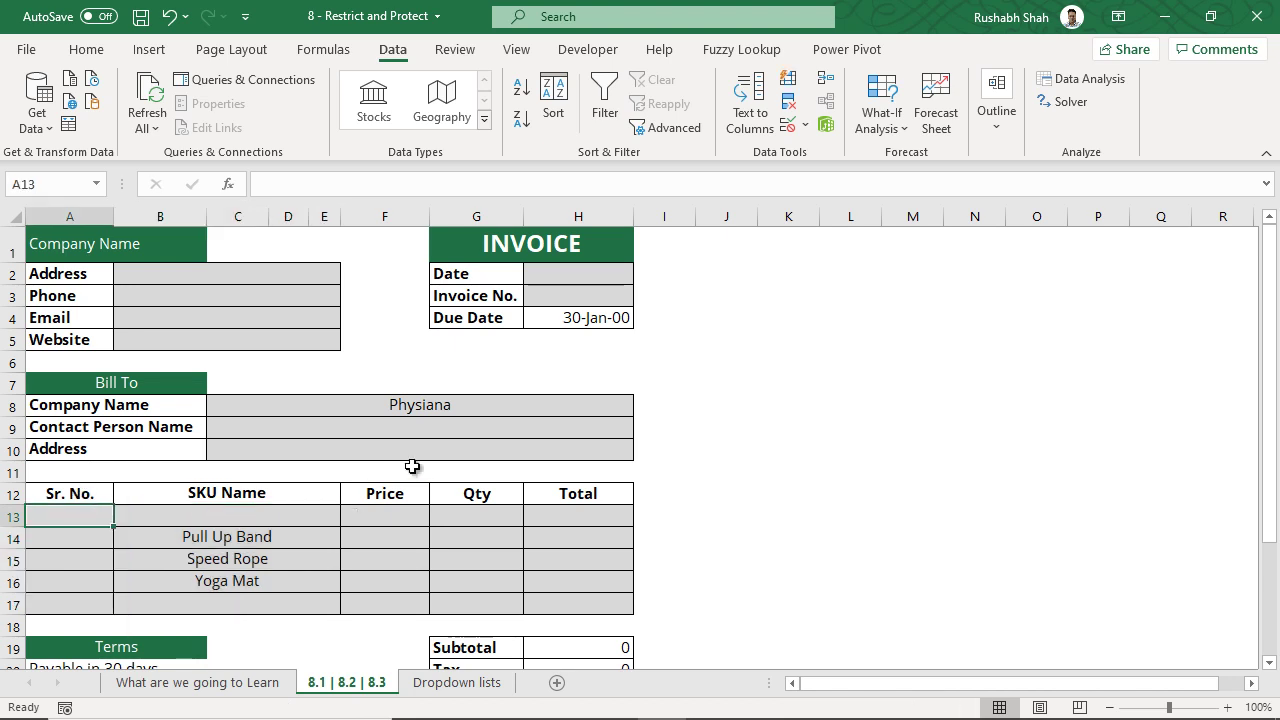
pyautogui.click(310, 559)
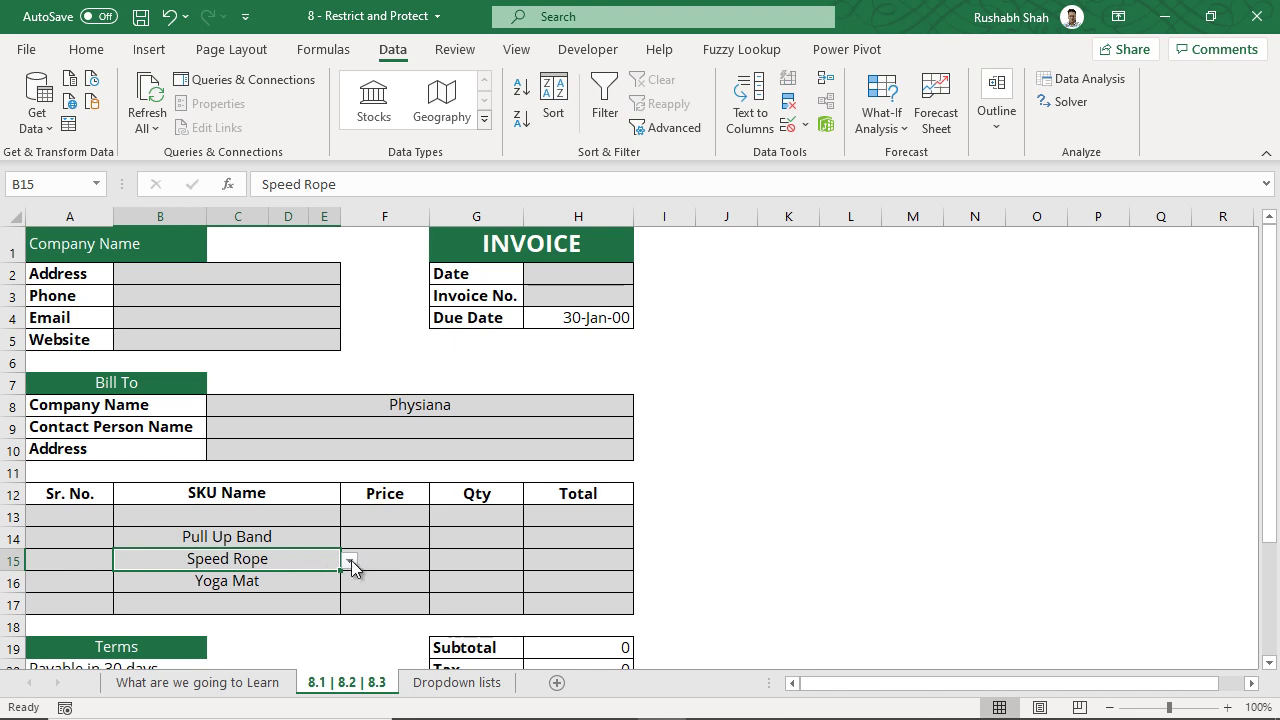
pyautogui.click(351, 562)
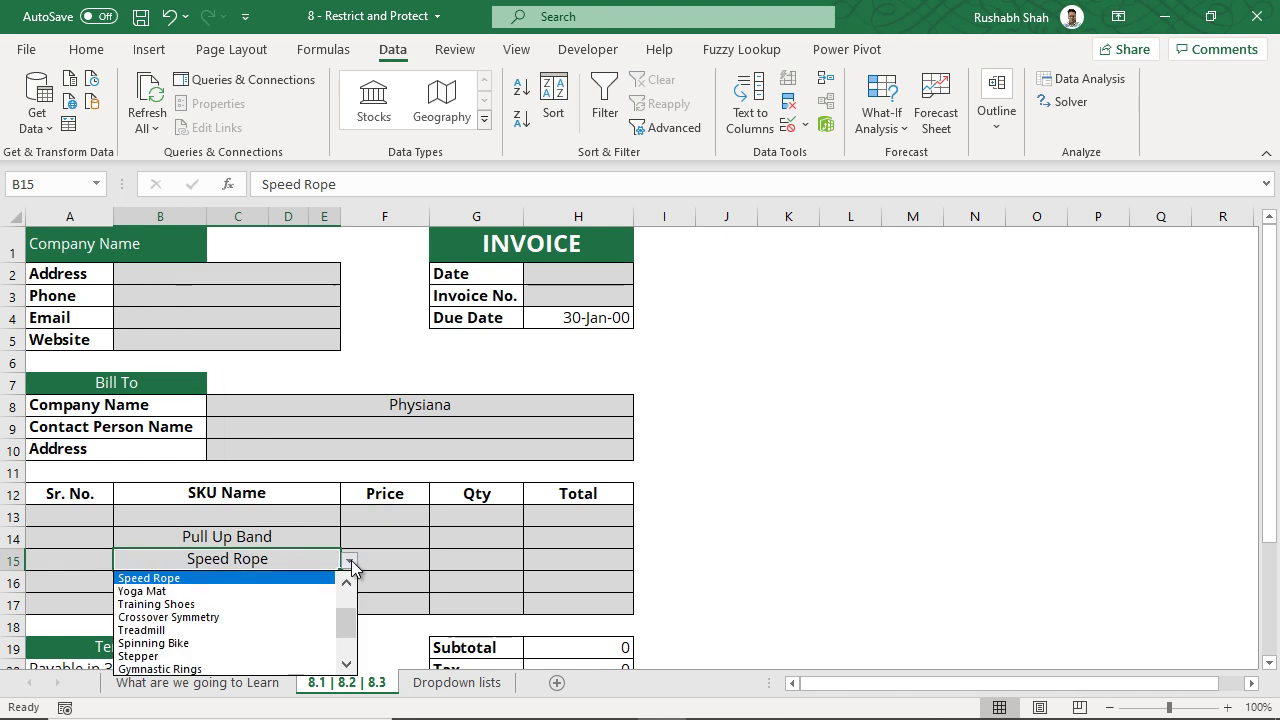
pyautogui.click(311, 628)
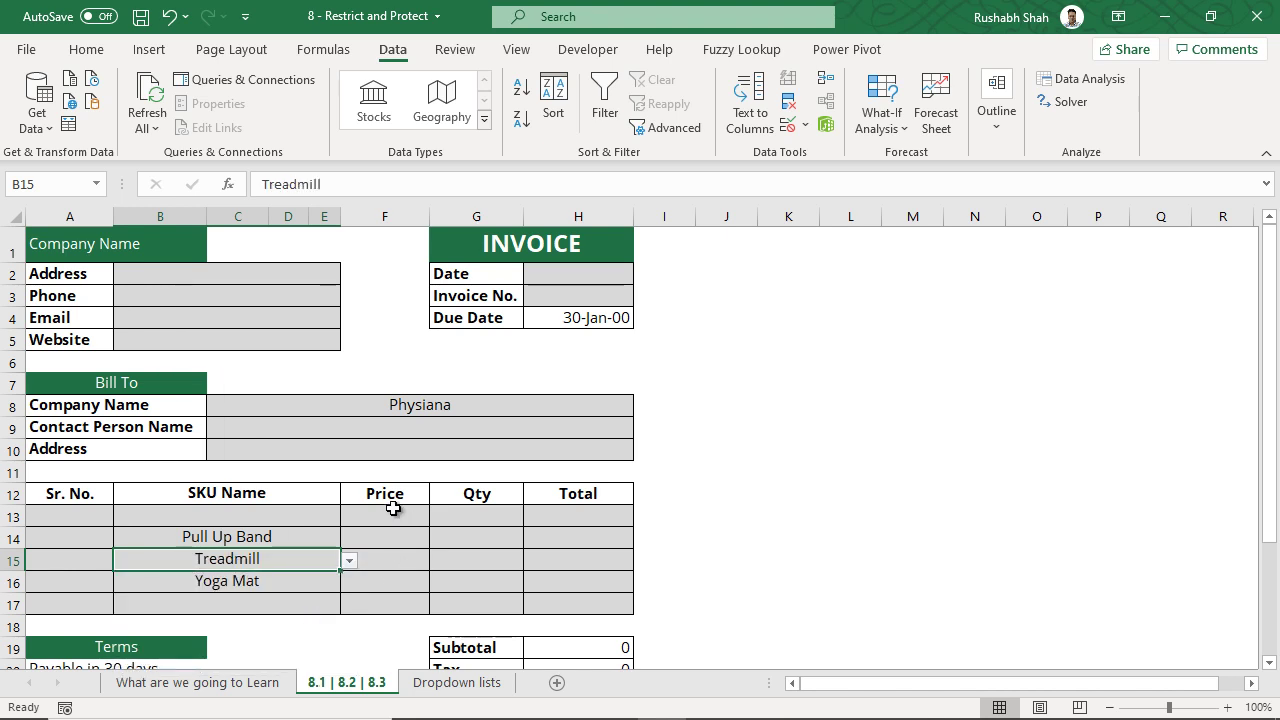
pyautogui.click(270, 683)
pyautogui.click(294, 483)
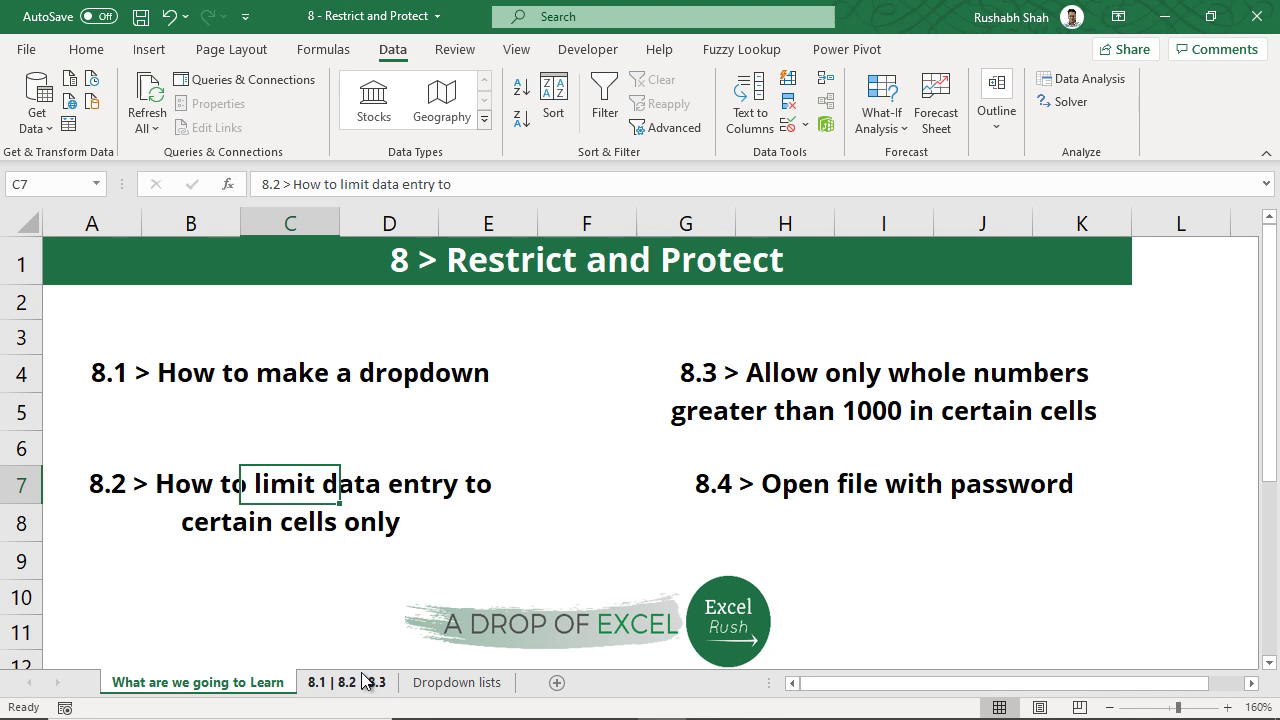
pyautogui.click(346, 682)
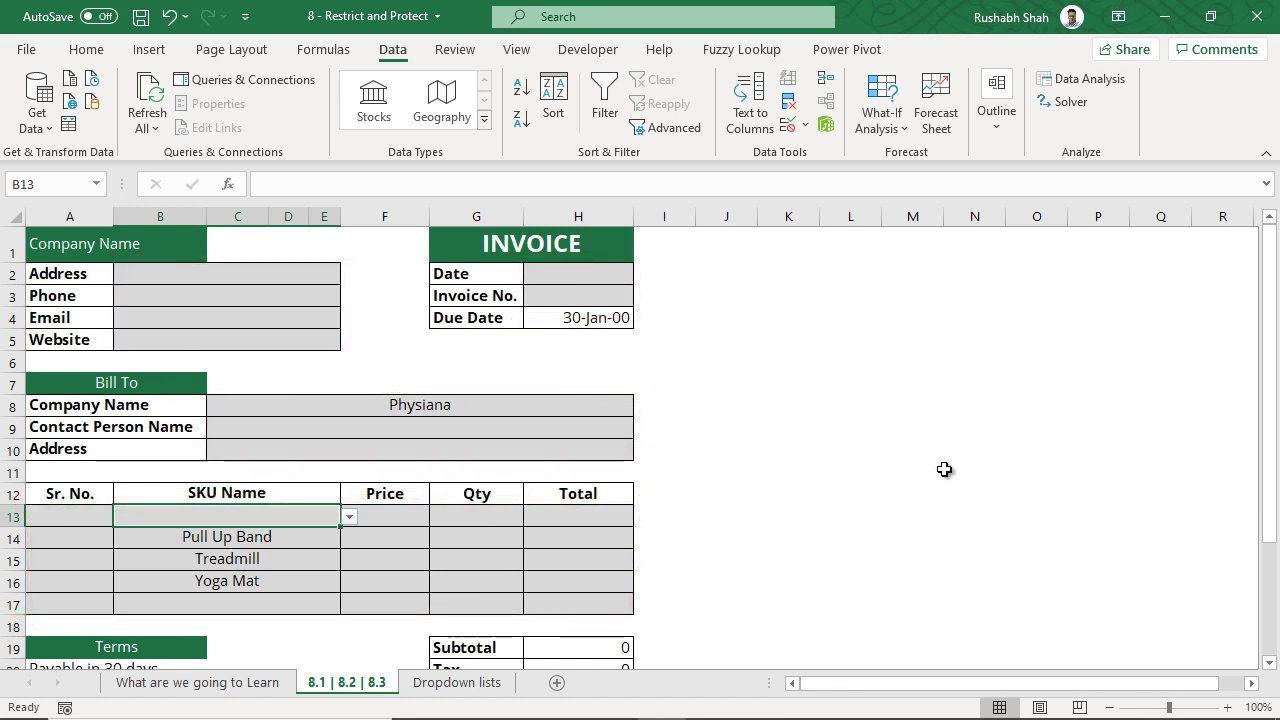
# - Check the Due Date formula =H2+30 in H4, leaving it unchanged
pyautogui.click(588, 320)
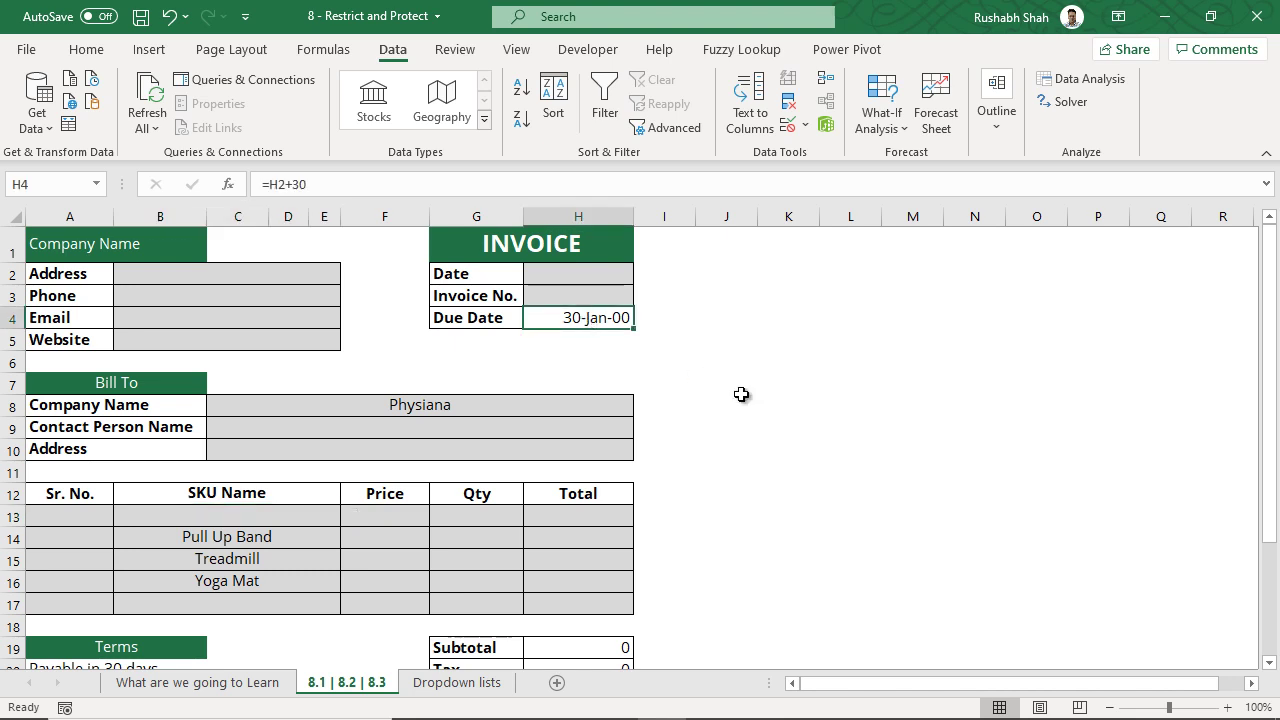
pyautogui.press('F2')
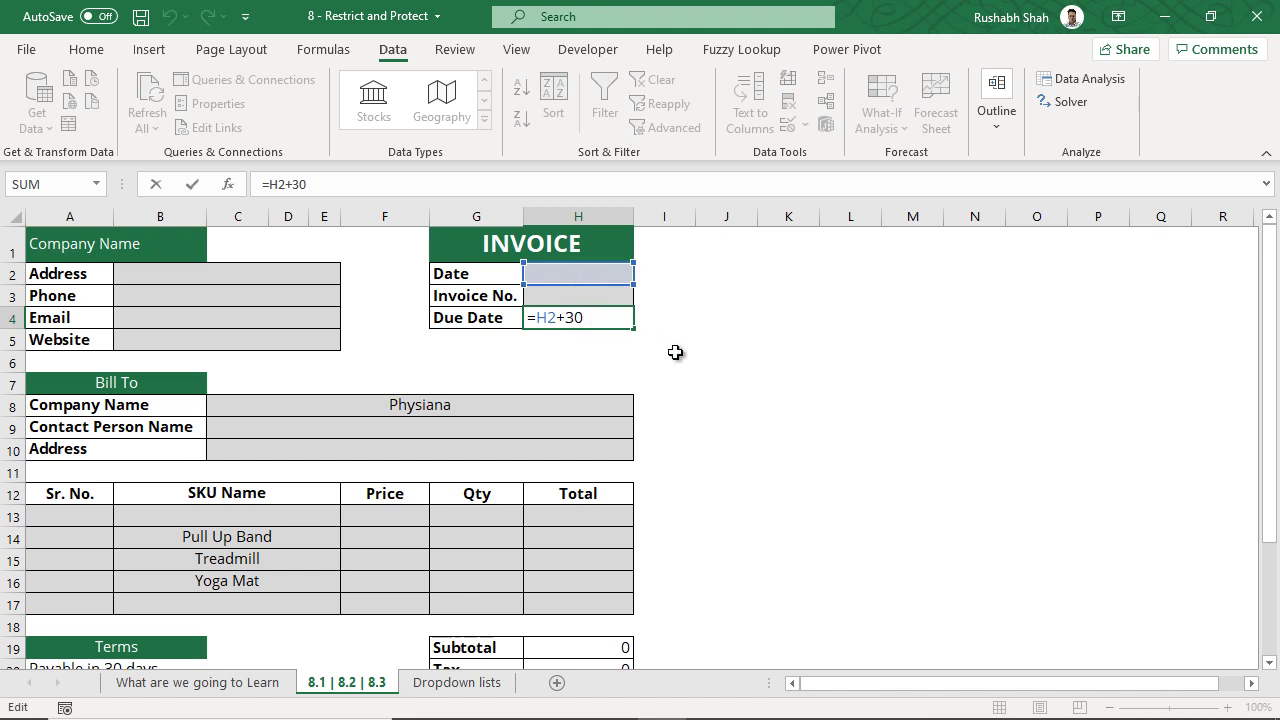
pyautogui.hotkey('ctrl', 'Return')
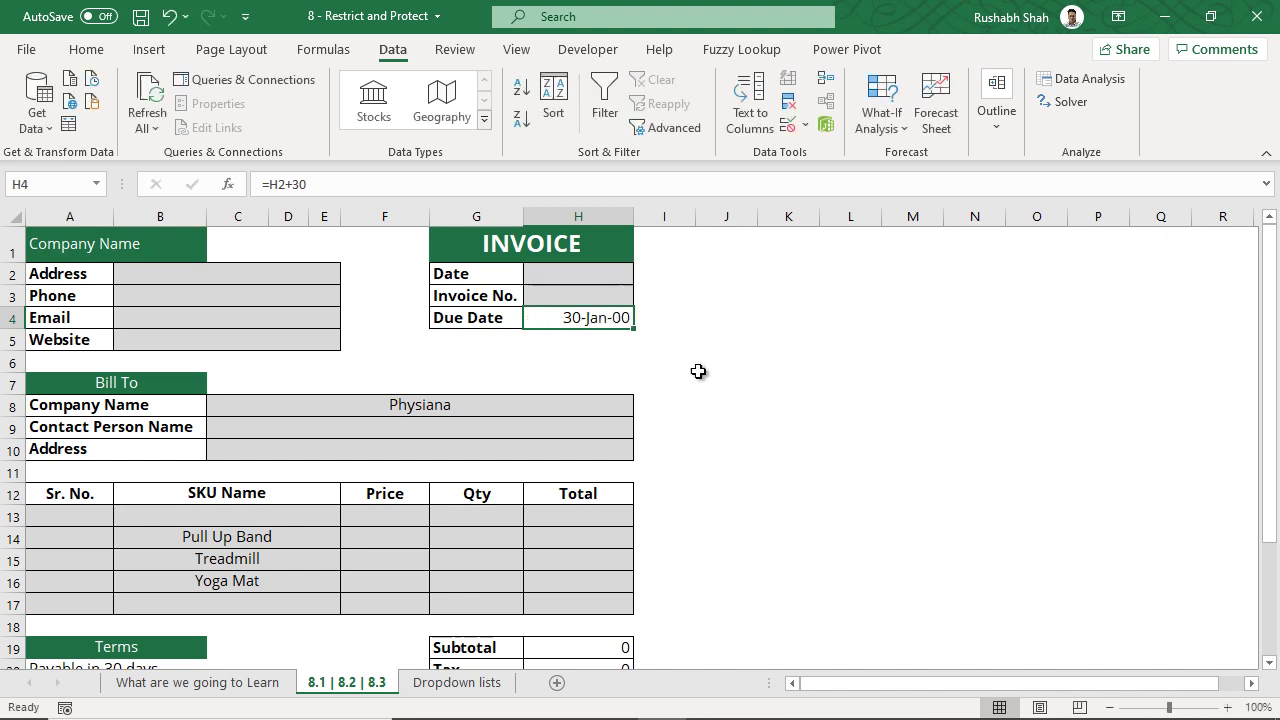
pyautogui.scroll(-1, 700, 371)
pyautogui.scroll(-1, 700, 371)
pyautogui.click(120, 532)
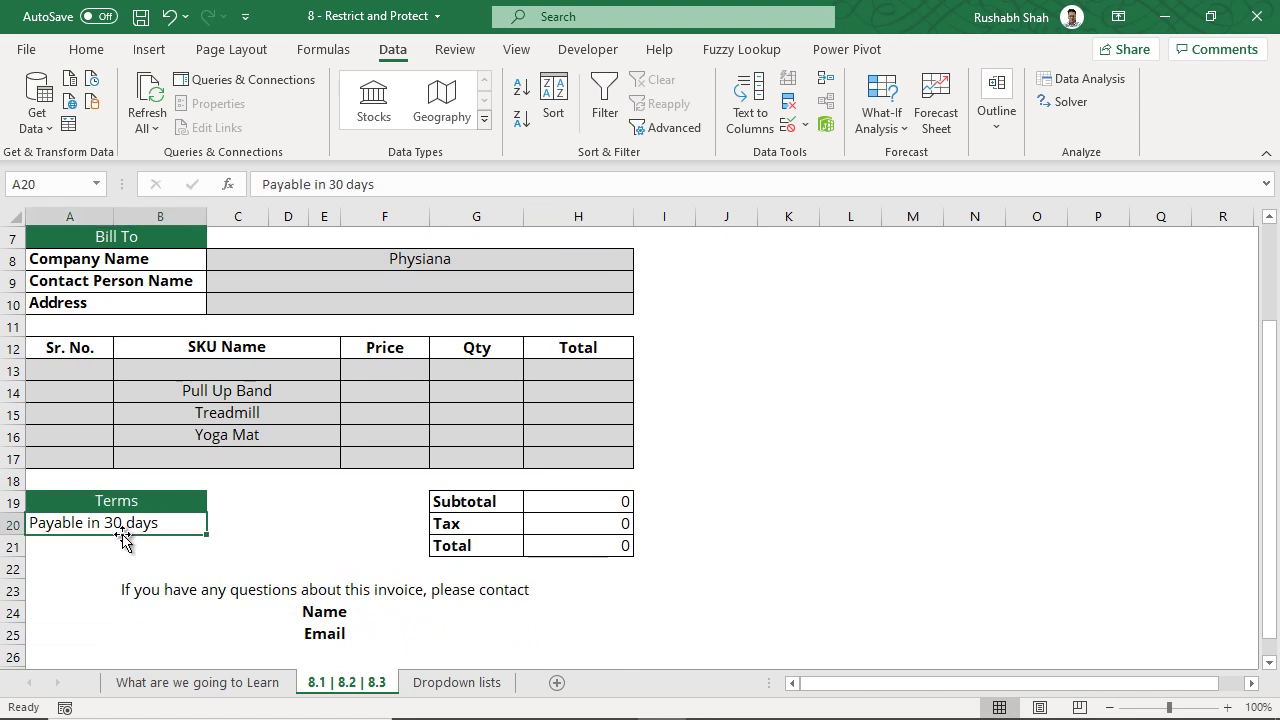
# - Enter AutoSum Subtotal in H19, Tax =H19*0.18 in H20 and AutoSum Total in H21
pyautogui.click(583, 500)
pyautogui.hotkey('alt', '=')
pyautogui.hotkey('ctrl', 'Return')
pyautogui.click(594, 520)
pyautogui.write('=H19*0.18')
pyautogui.hotkey('ctrl', 'Return')
pyautogui.click(604, 548)
pyautogui.hotkey('alt', '=')
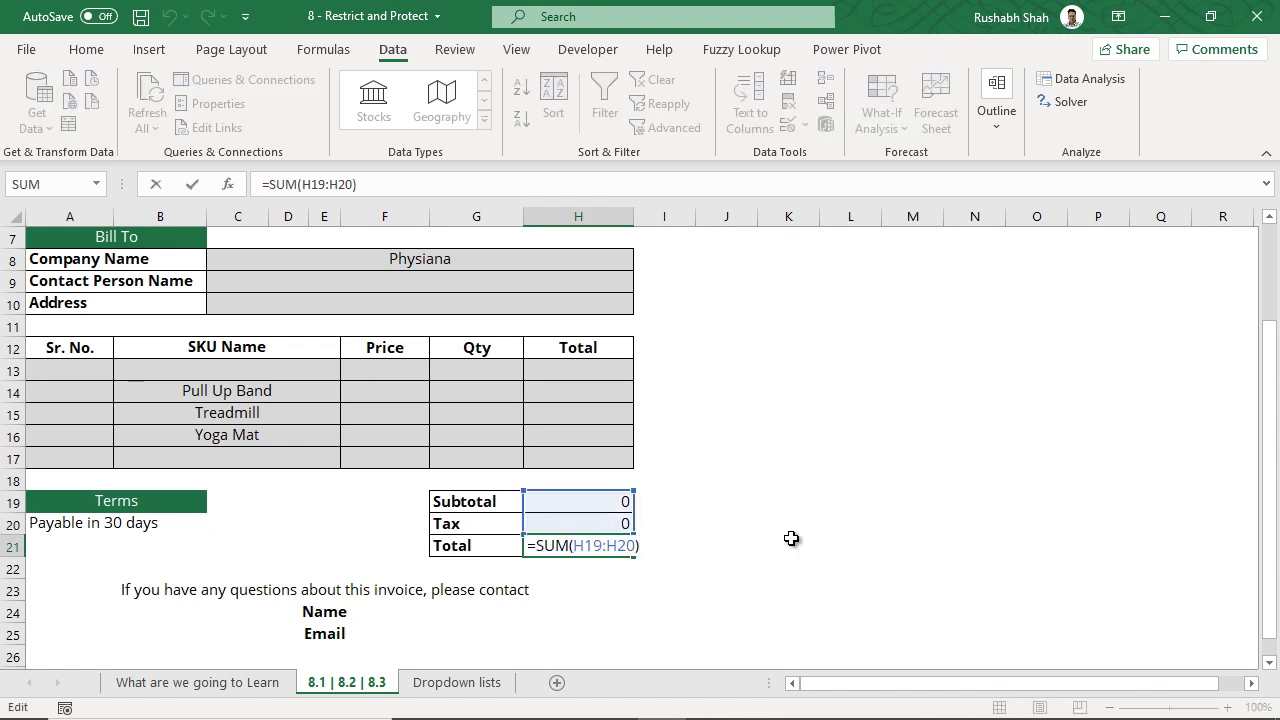
pyautogui.hotkey('ctrl', 'Return')
# - Review the Subtotal–Total block, then begin a '1)' note in cell L3
pyautogui.moveTo(480, 503); pyautogui.dragTo(597, 543)
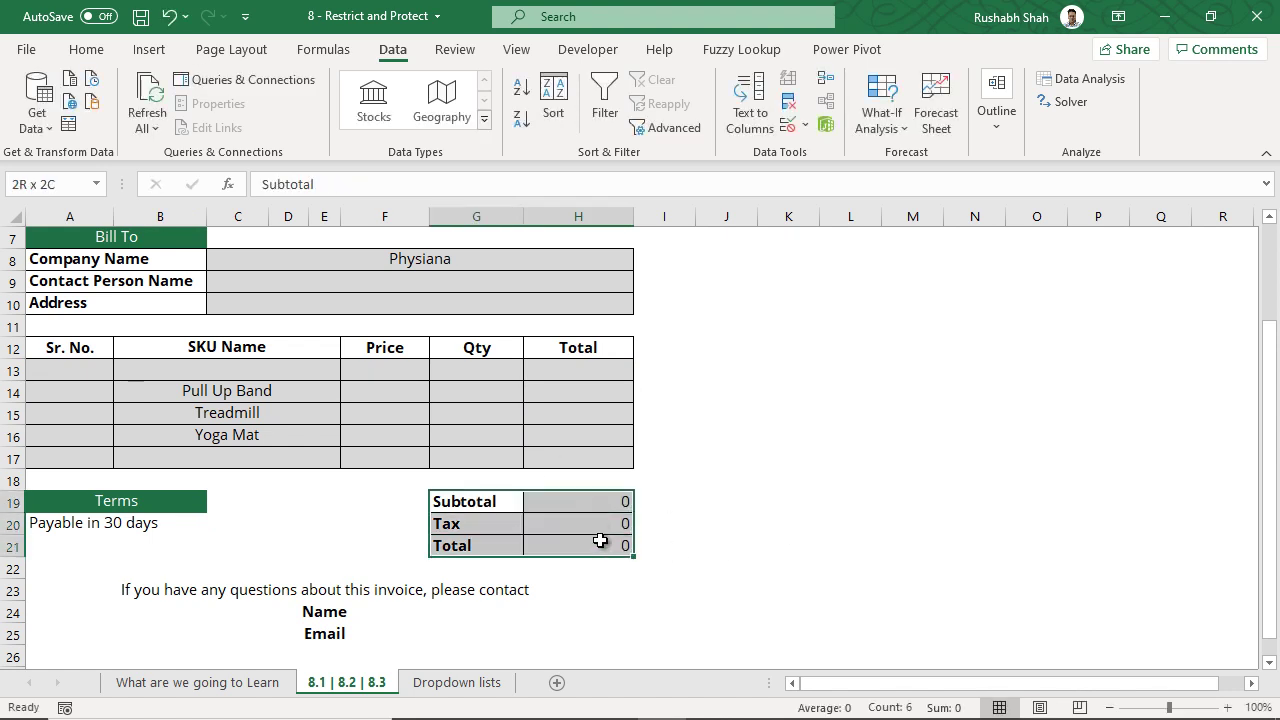
pyautogui.click(600, 546)
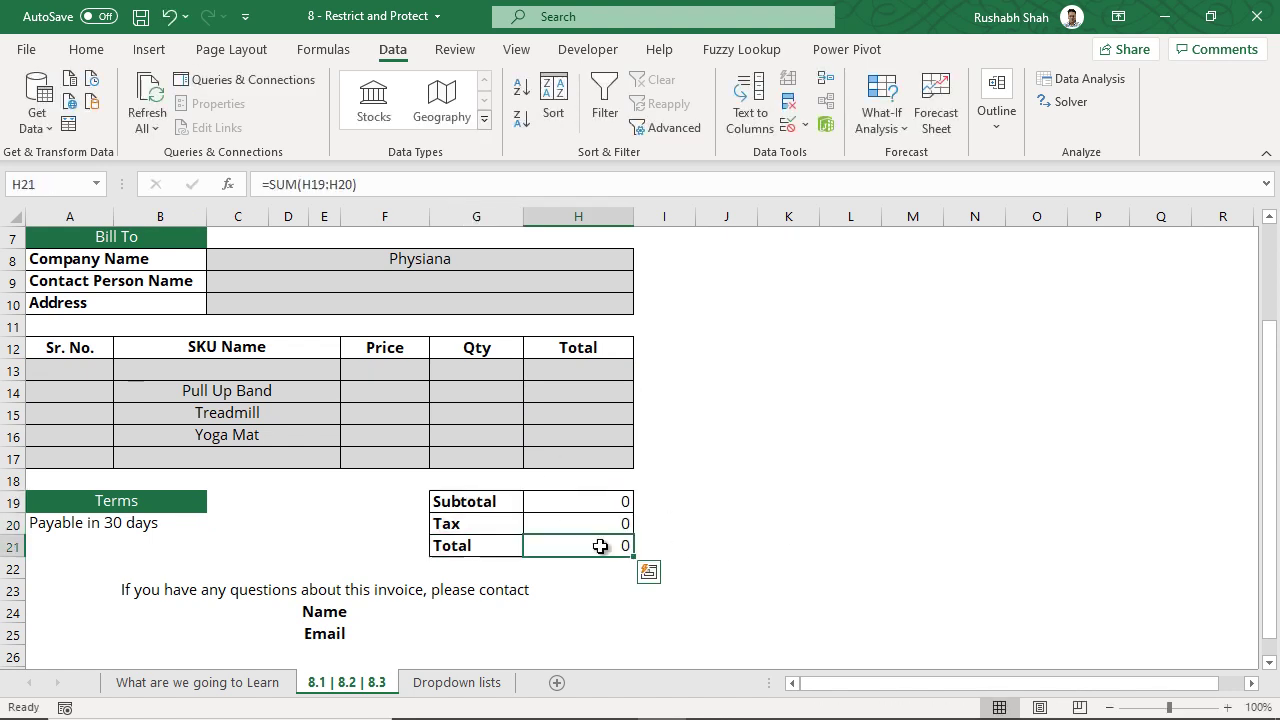
pyautogui.scroll(-2, 574, 534)
pyautogui.scroll(3, 552, 547)
pyautogui.scroll(1, 552, 547)
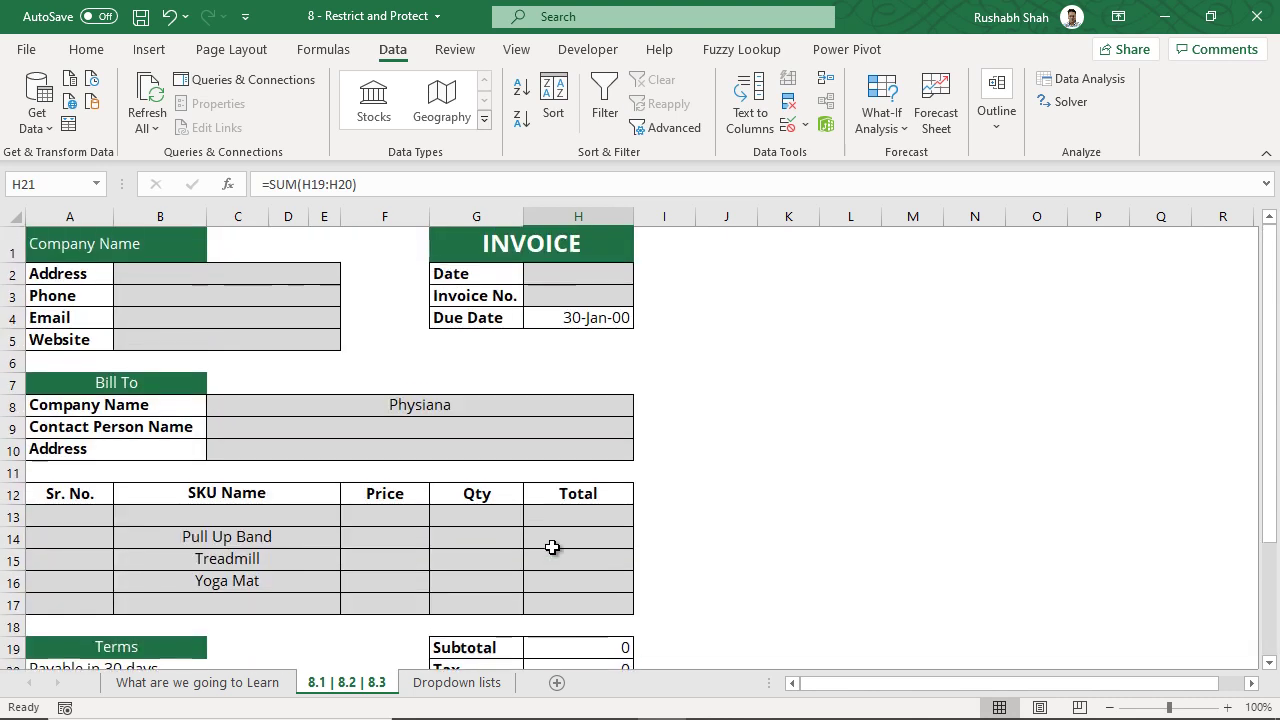
pyautogui.click(288, 271)
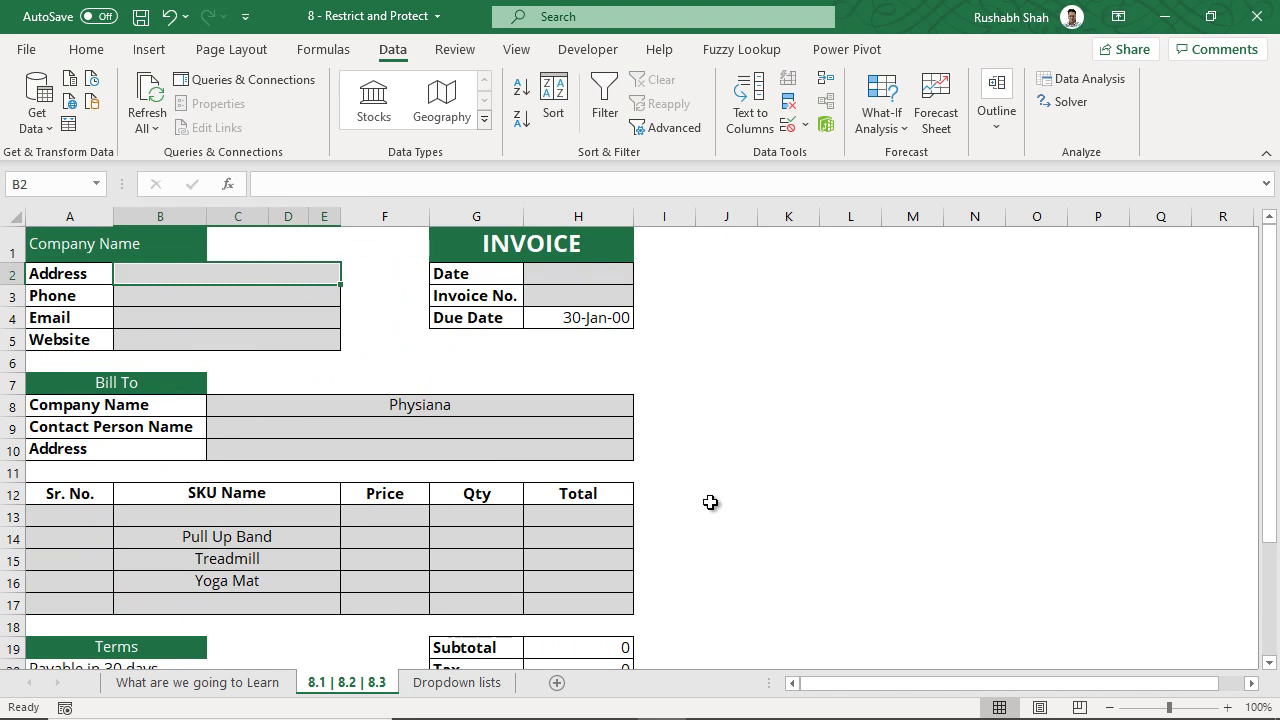
pyautogui.click(837, 290)
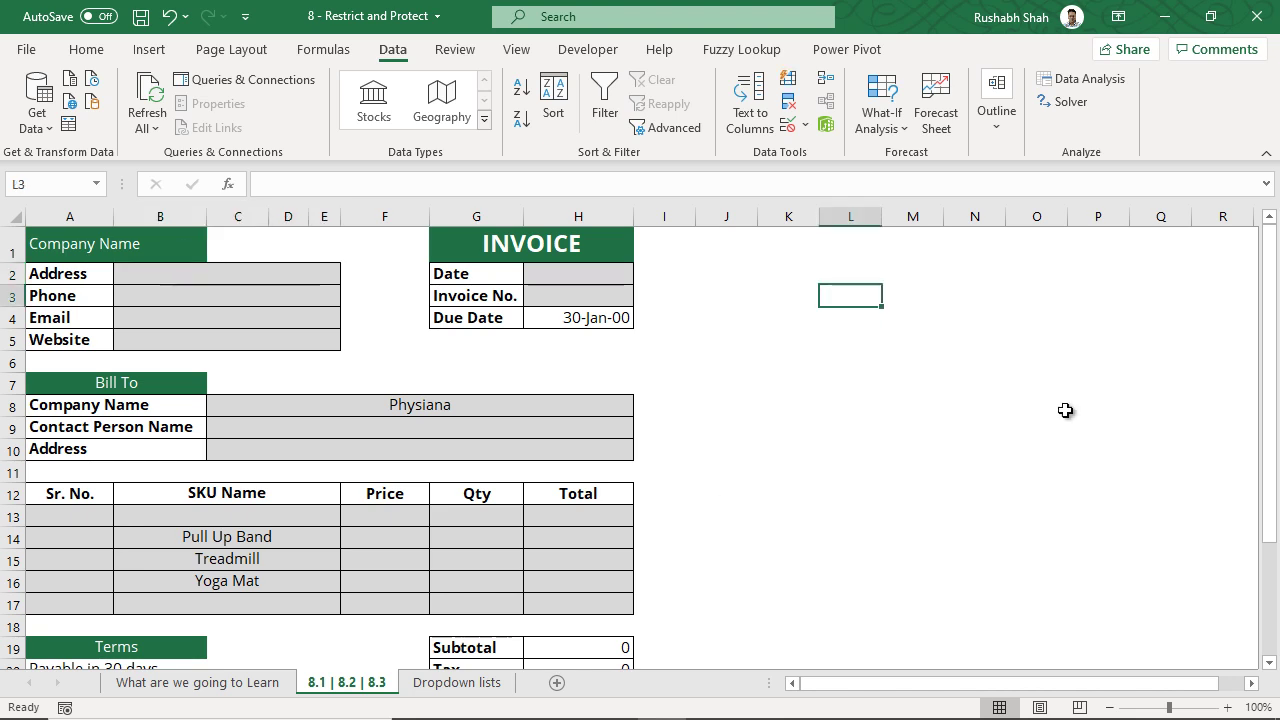
pyautogui.write('1) Confg')
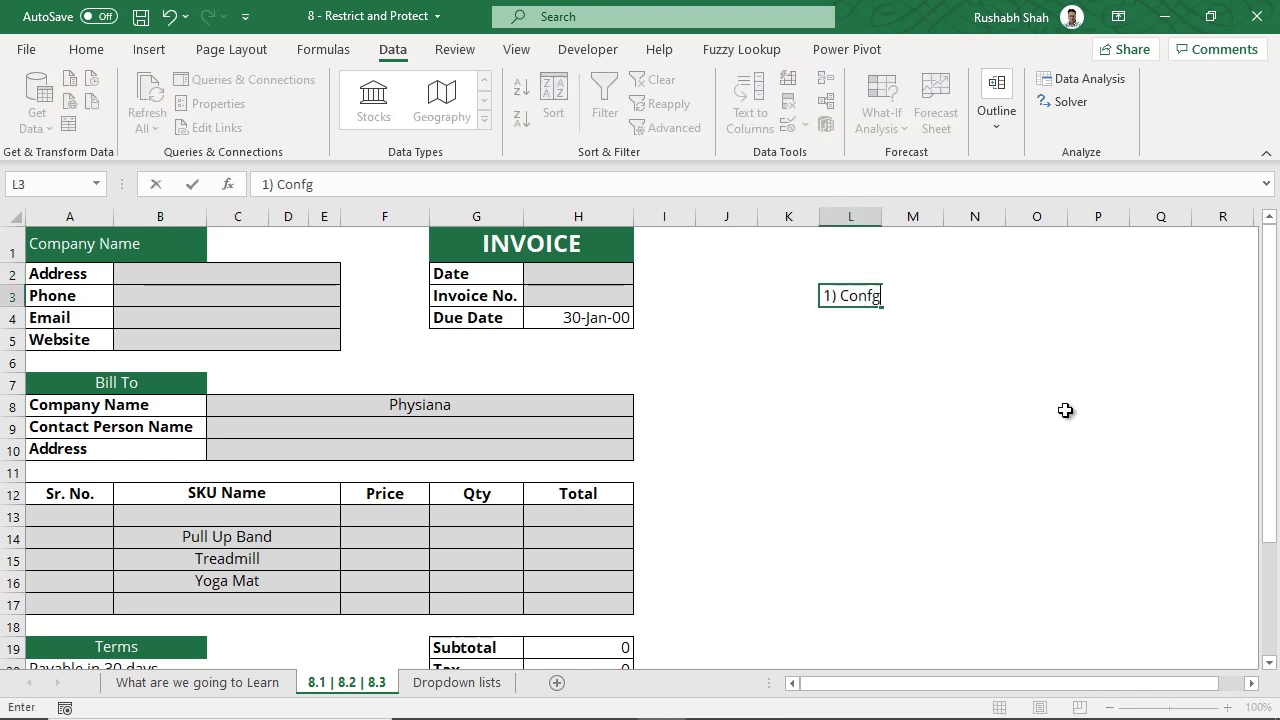
# - Finish '1) Configure the settings' in L3 and enter '2) Apply / Activate the settings' in L4
pyautogui.press('BackSpace')
pyautogui.write('igure the se')
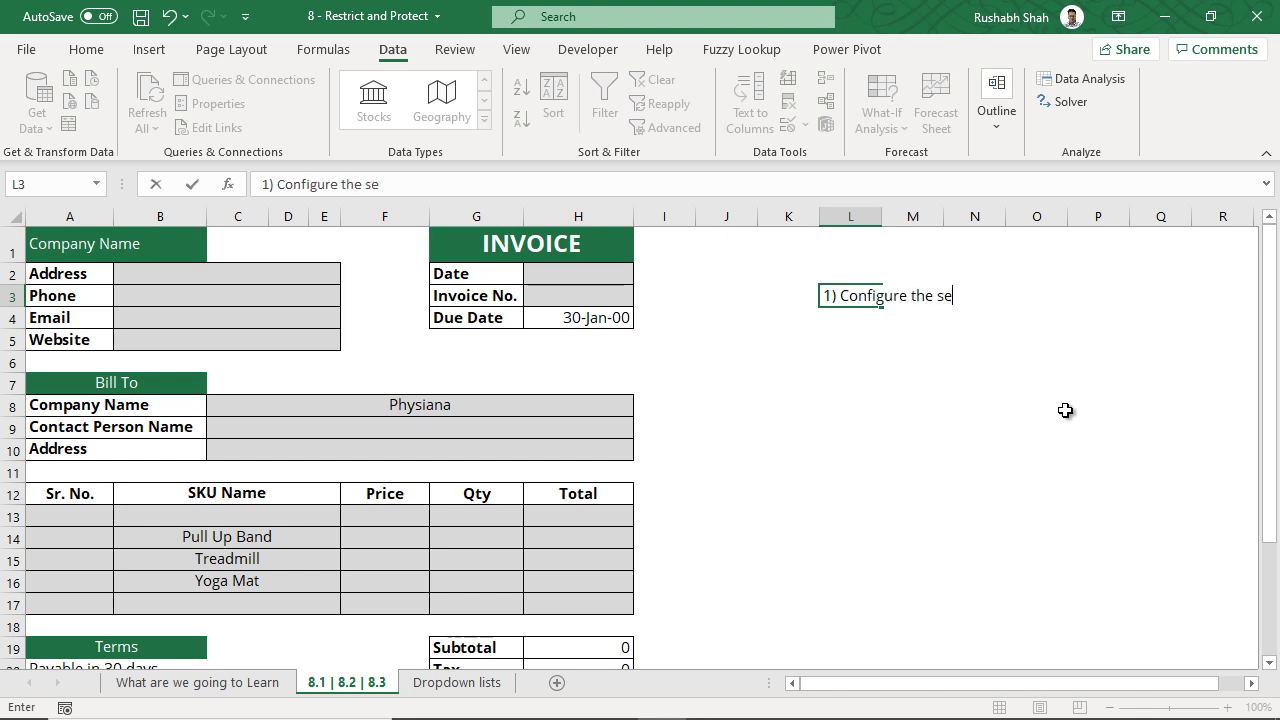
pyautogui.write('ttings')
pyautogui.press('Return')
pyautogui.write('2) ')
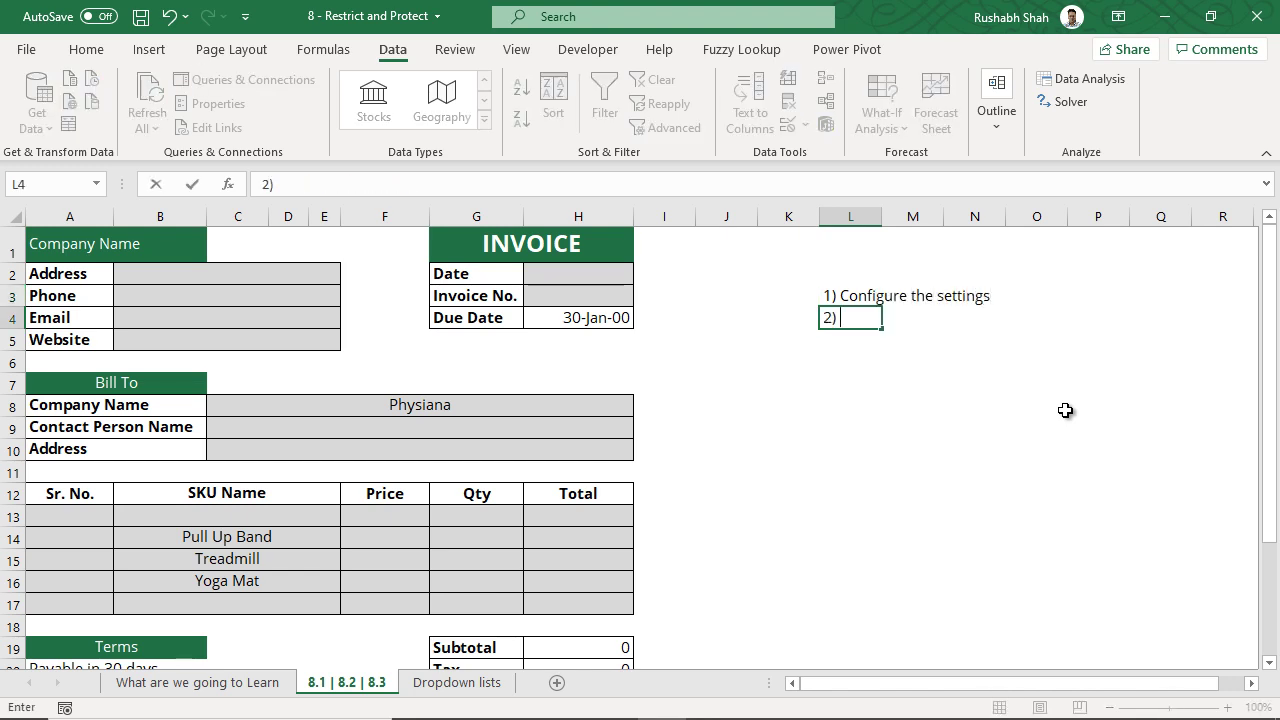
pyautogui.write('Apply / Ac')
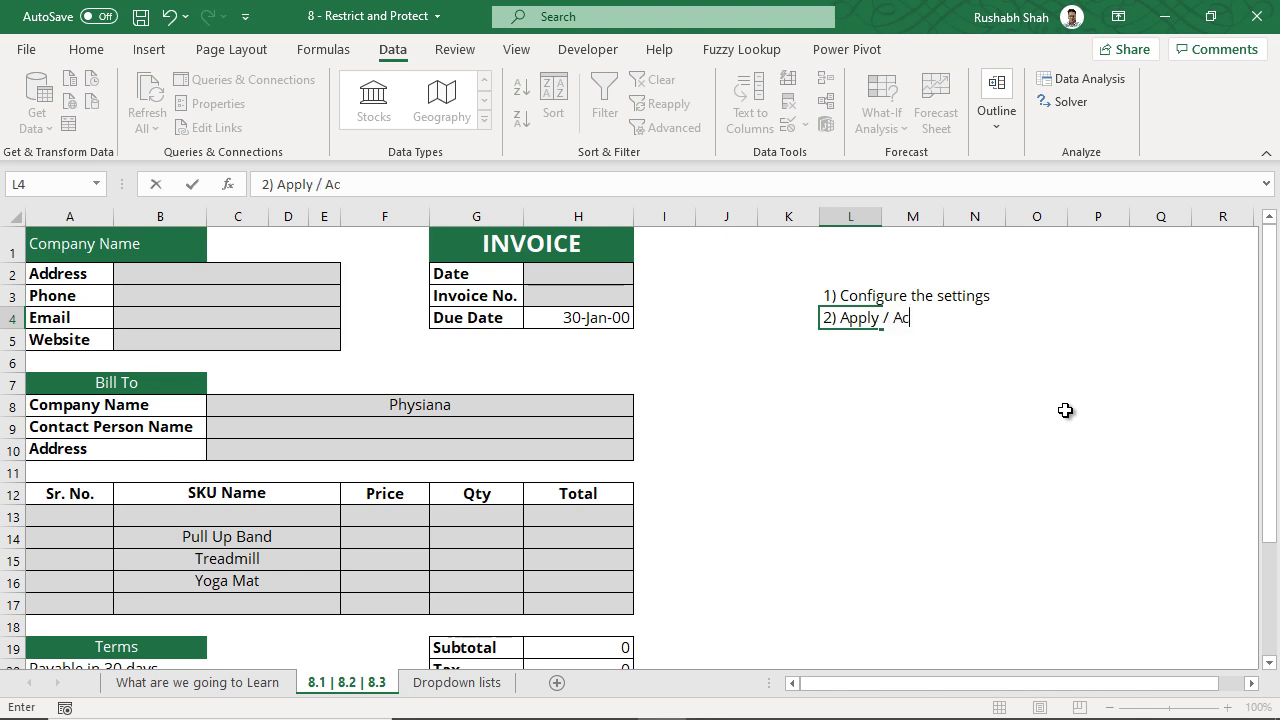
pyautogui.write('tivate the settings')
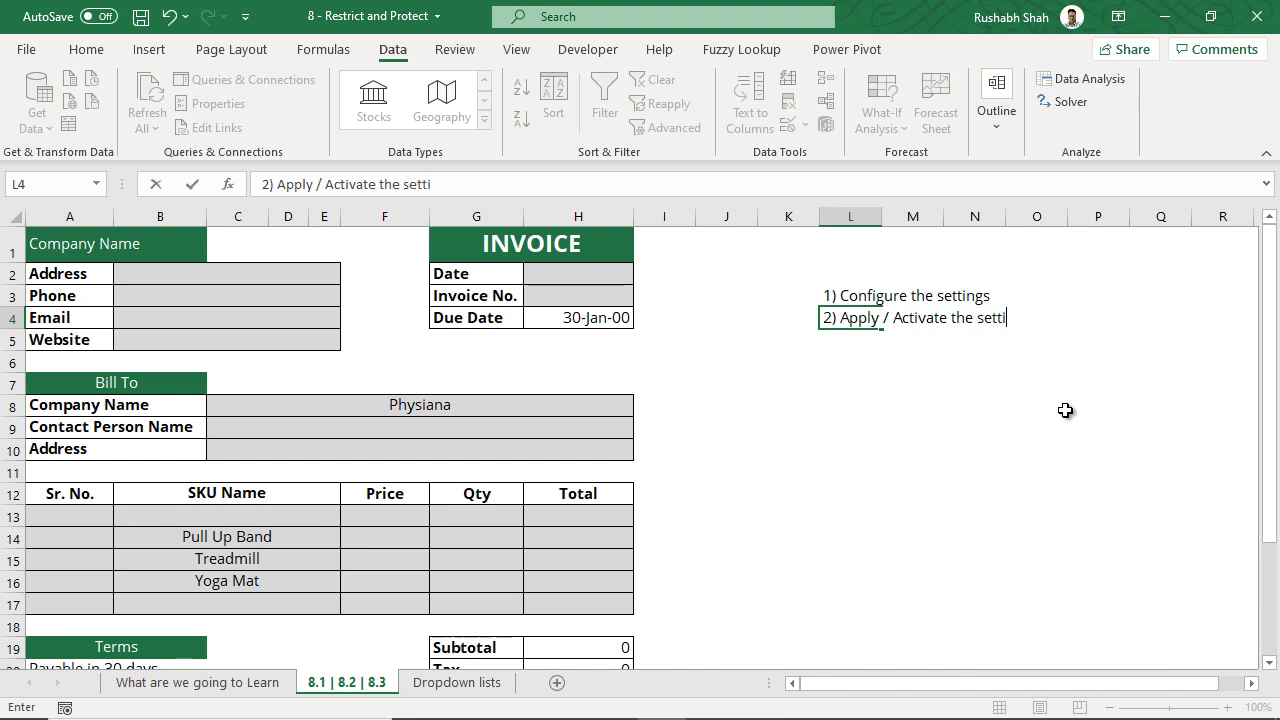
pyautogui.press('Return')
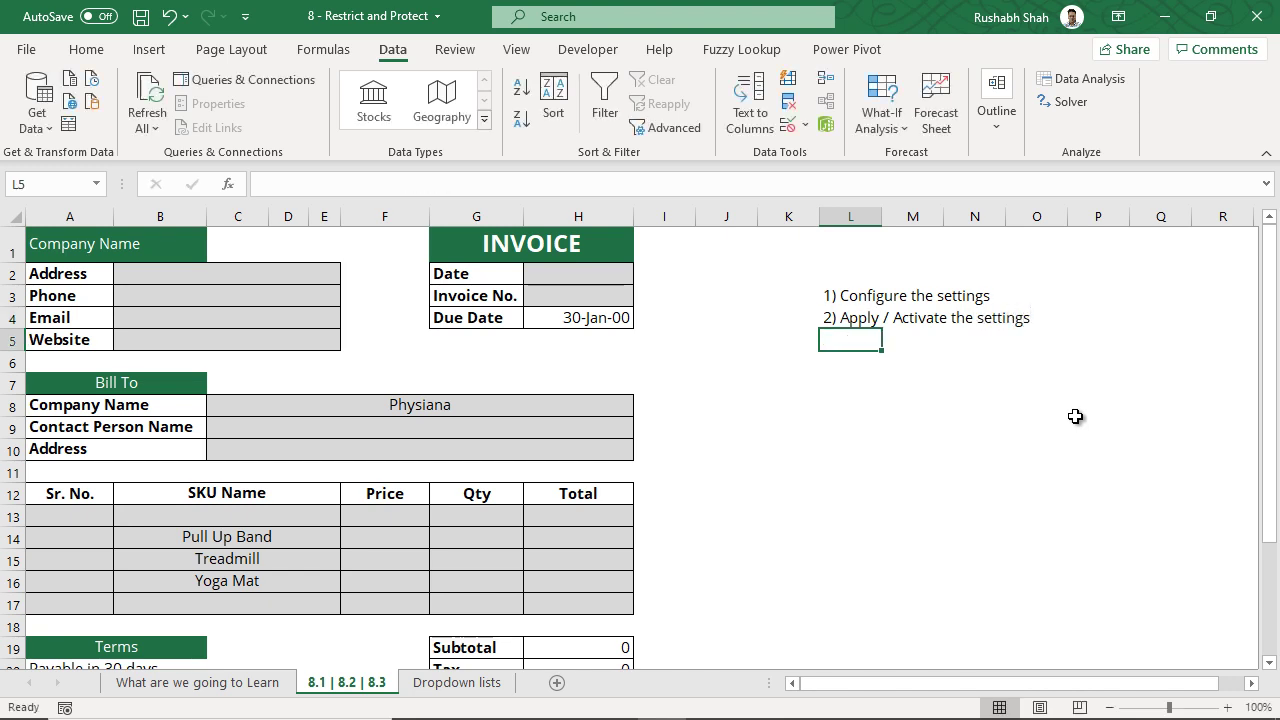
# - Multi-select the input ranges B2:E5, H2:H3, C8:H10 and A13:H17
pyautogui.click(872, 293)
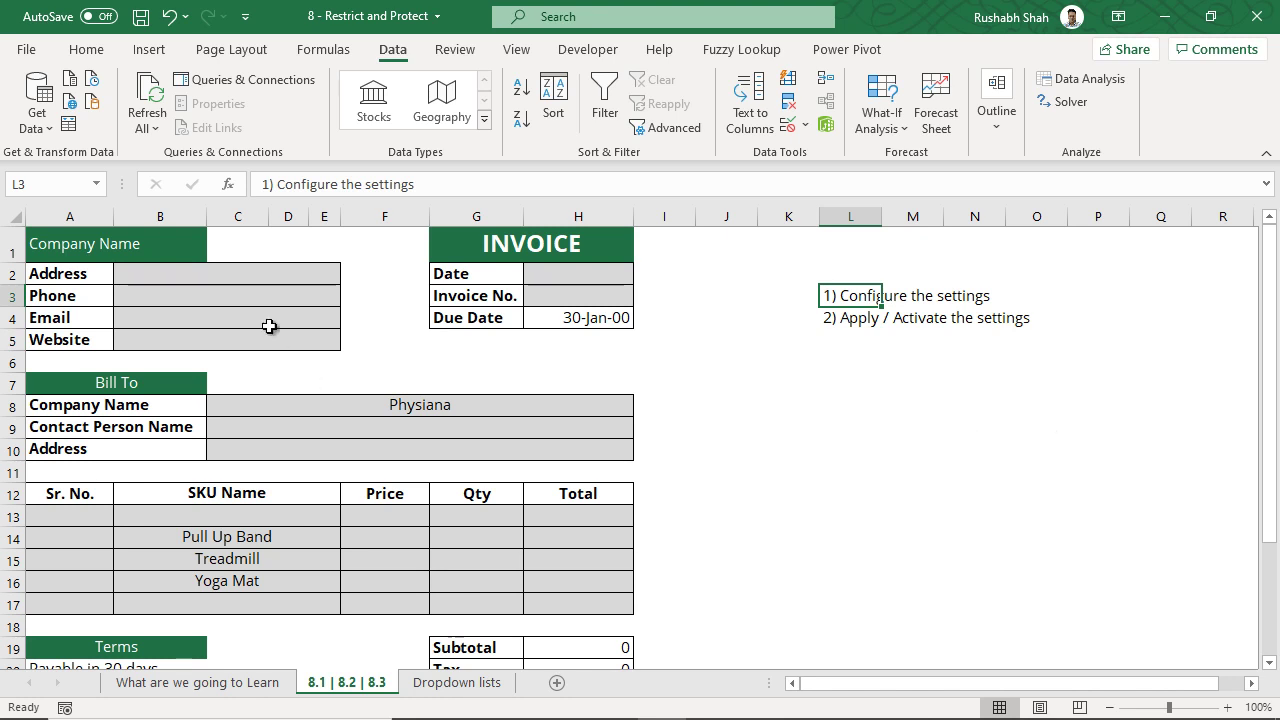
pyautogui.moveTo(263, 277); pyautogui.dragTo(260, 334)
pyautogui.moveTo(545, 283); pyautogui.dragTo(545, 298)
pyautogui.moveTo(489, 393); pyautogui.dragTo(486, 448)
pyautogui.moveTo(86, 514); pyautogui.dragTo(580, 597)
pyautogui.scroll(-5, 743, 500)
pyautogui.scroll(5, 750, 501)
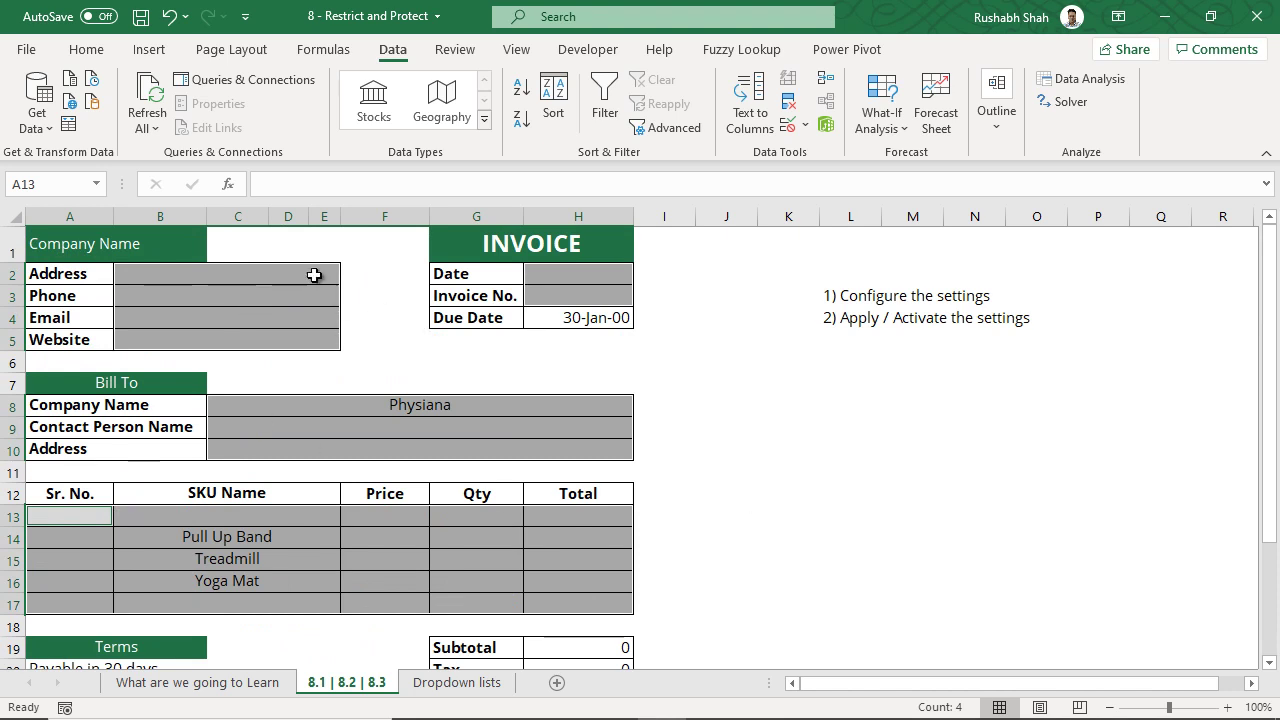
pyautogui.moveTo(316, 277); pyautogui.dragTo(305, 337)
pyautogui.moveTo(551, 277); pyautogui.dragTo(551, 296)
pyautogui.moveTo(449, 409); pyautogui.dragTo(450, 448)
pyautogui.moveTo(69, 516); pyautogui.dragTo(557, 606)
# - Turn off the Locked protection option for the selected cells in Format Cells
pyautogui.rightClick(565, 565)
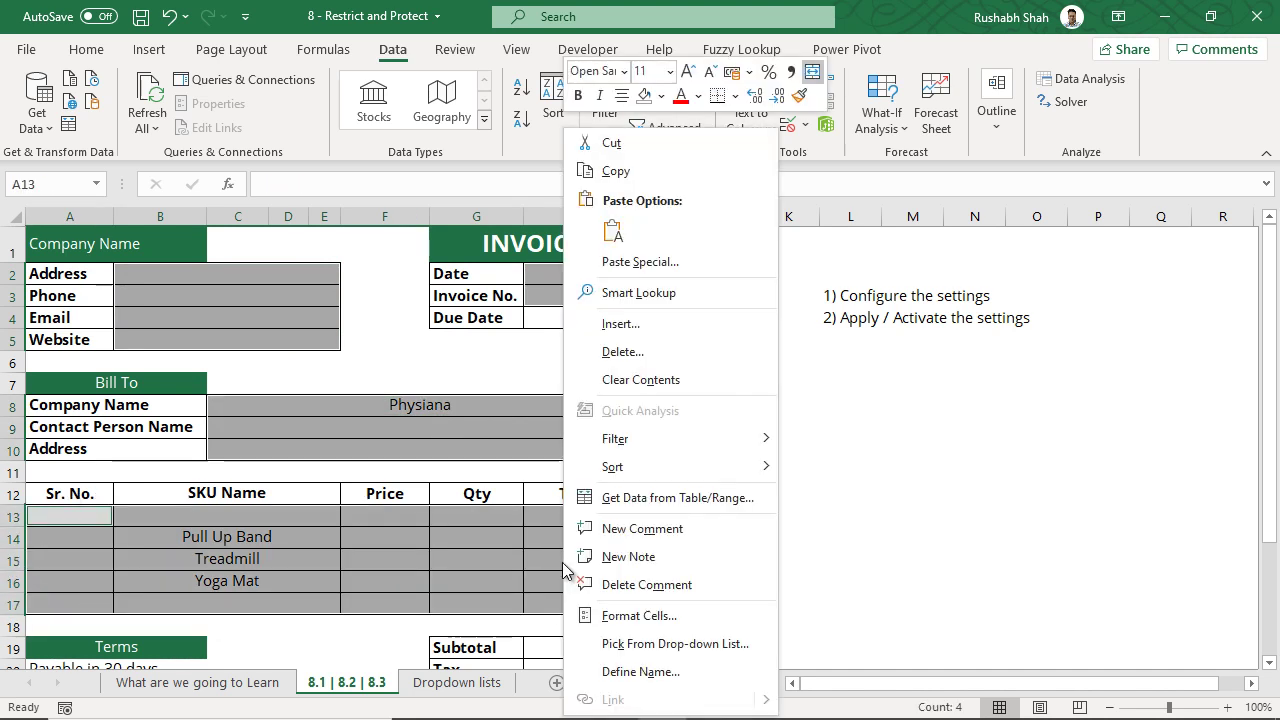
pyautogui.click(728, 622)
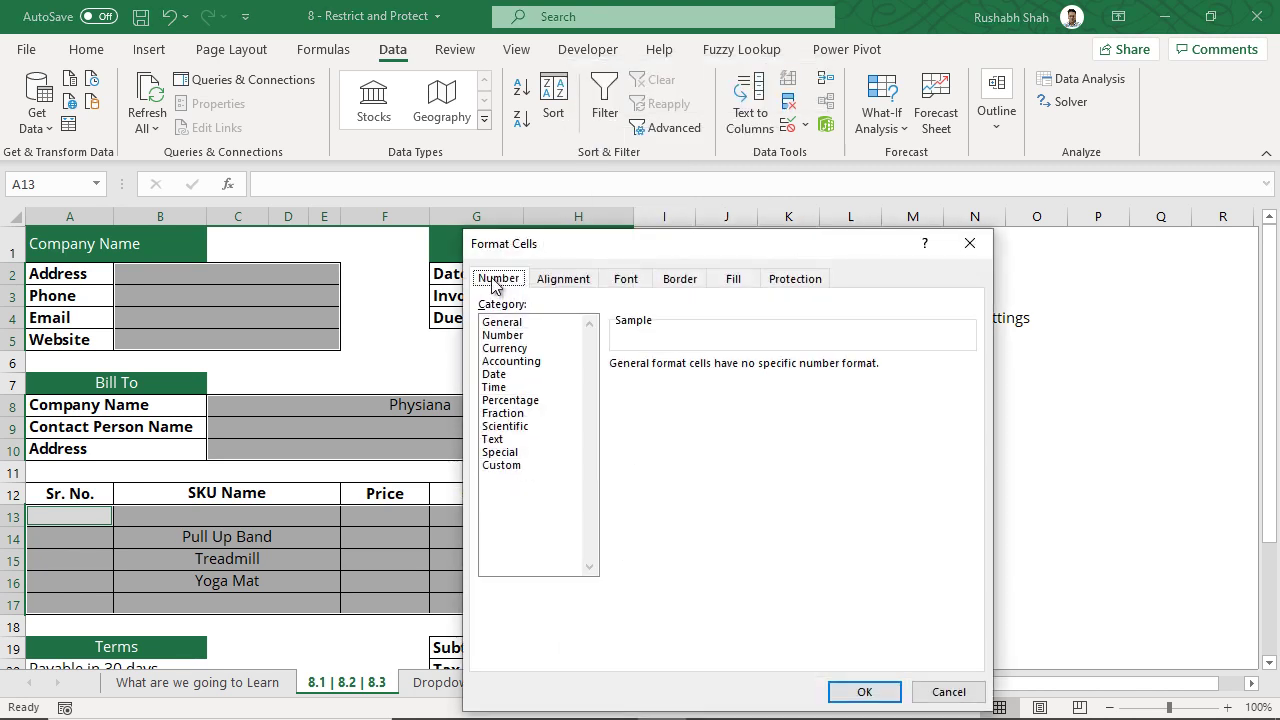
pyautogui.click(795, 284)
pyautogui.moveTo(688, 258); pyautogui.dragTo(918, 165)
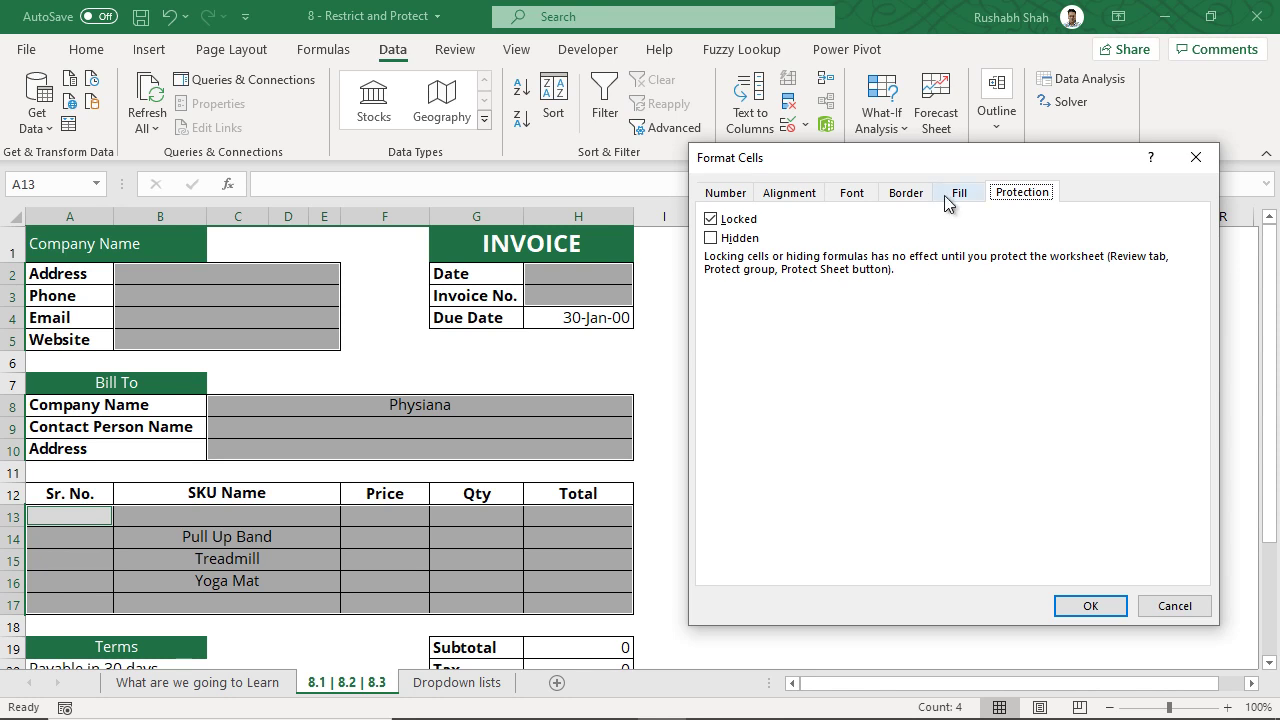
pyautogui.moveTo(944, 157); pyautogui.dragTo(935, 185)
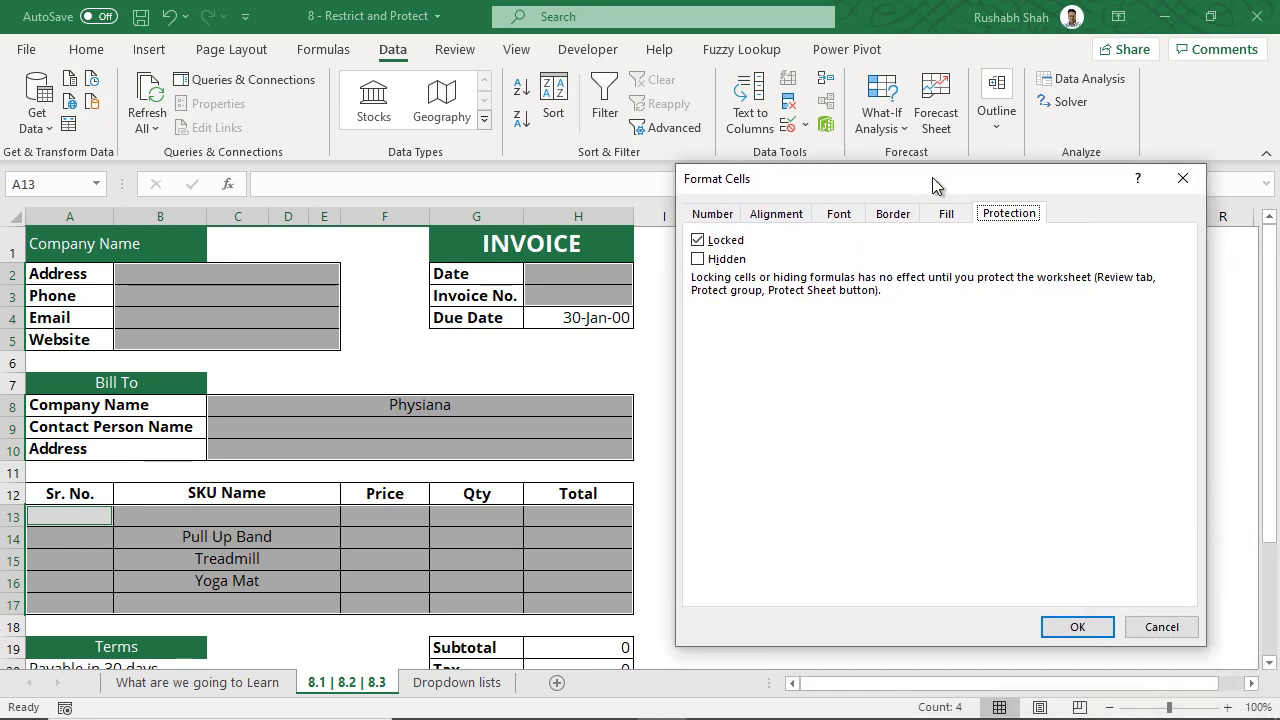
pyautogui.click(698, 240)
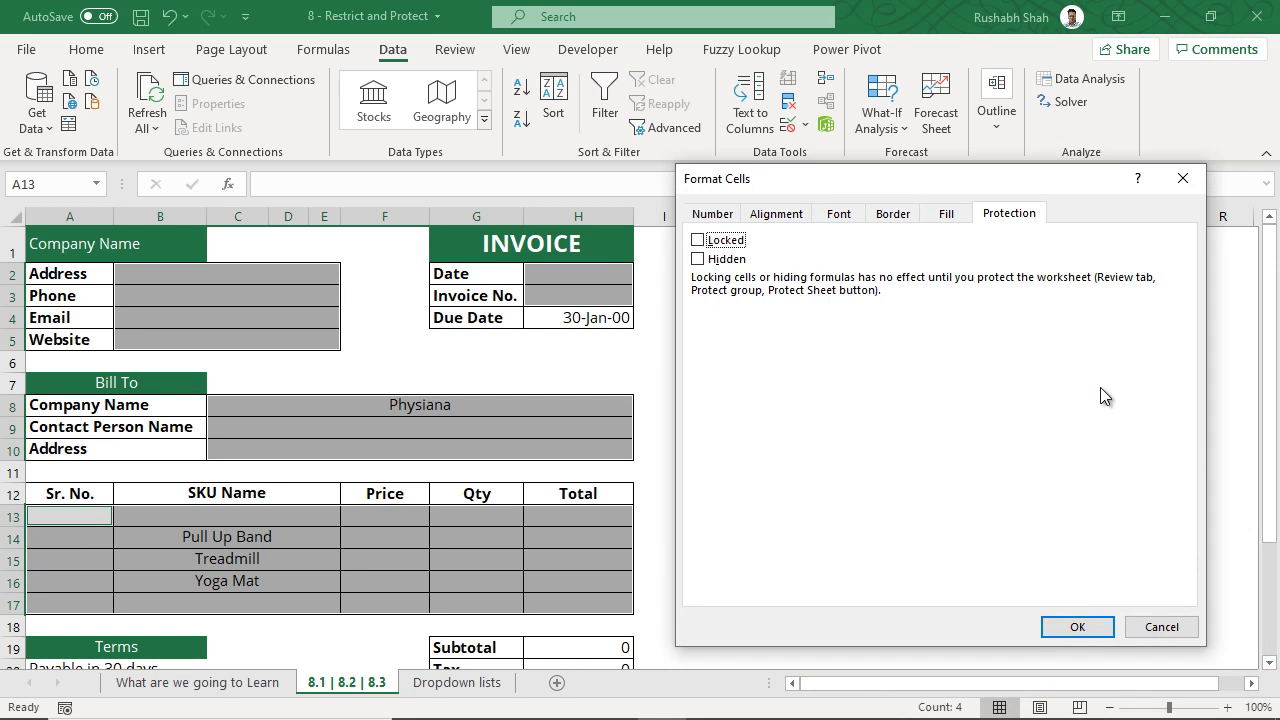
pyautogui.click(1092, 628)
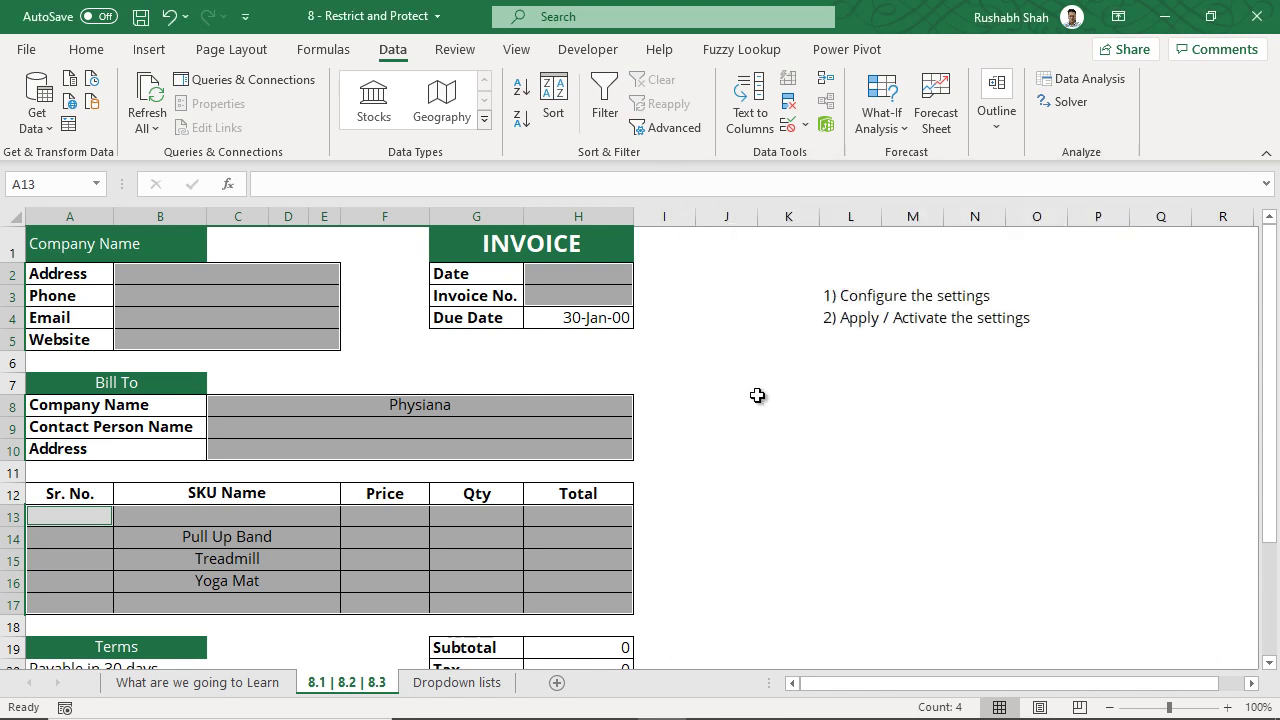
pyautogui.click(757, 395)
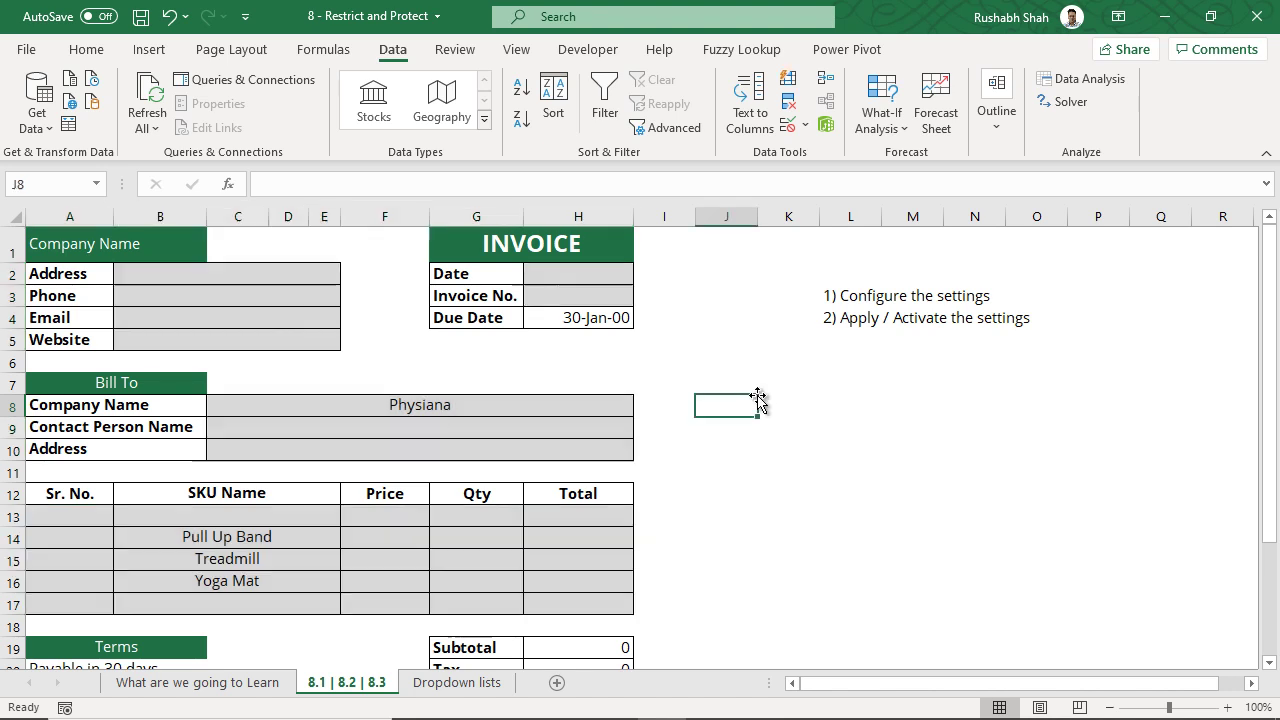
pyautogui.moveTo(90, 405); pyautogui.dragTo(173, 440)
pyautogui.rightClick(172, 438)
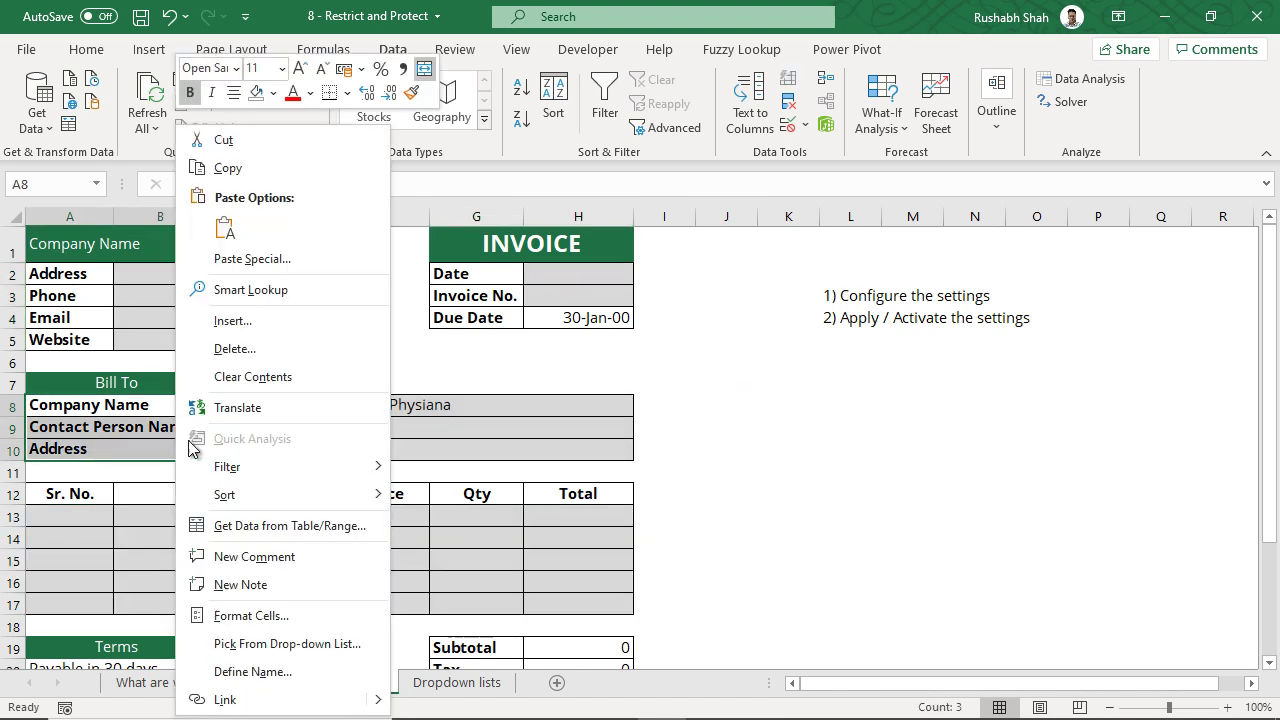
pyautogui.click(385, 615)
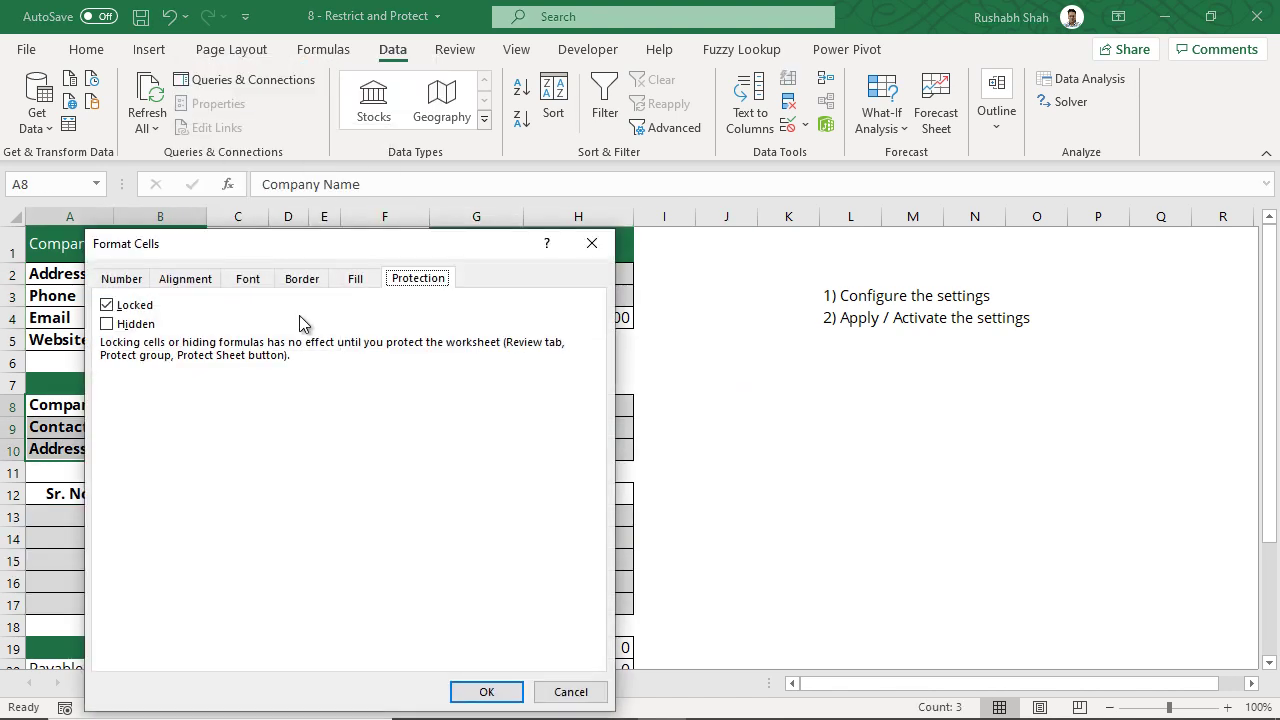
pyautogui.click(589, 252)
pyautogui.moveTo(194, 409); pyautogui.dragTo(187, 447)
pyautogui.click(303, 409)
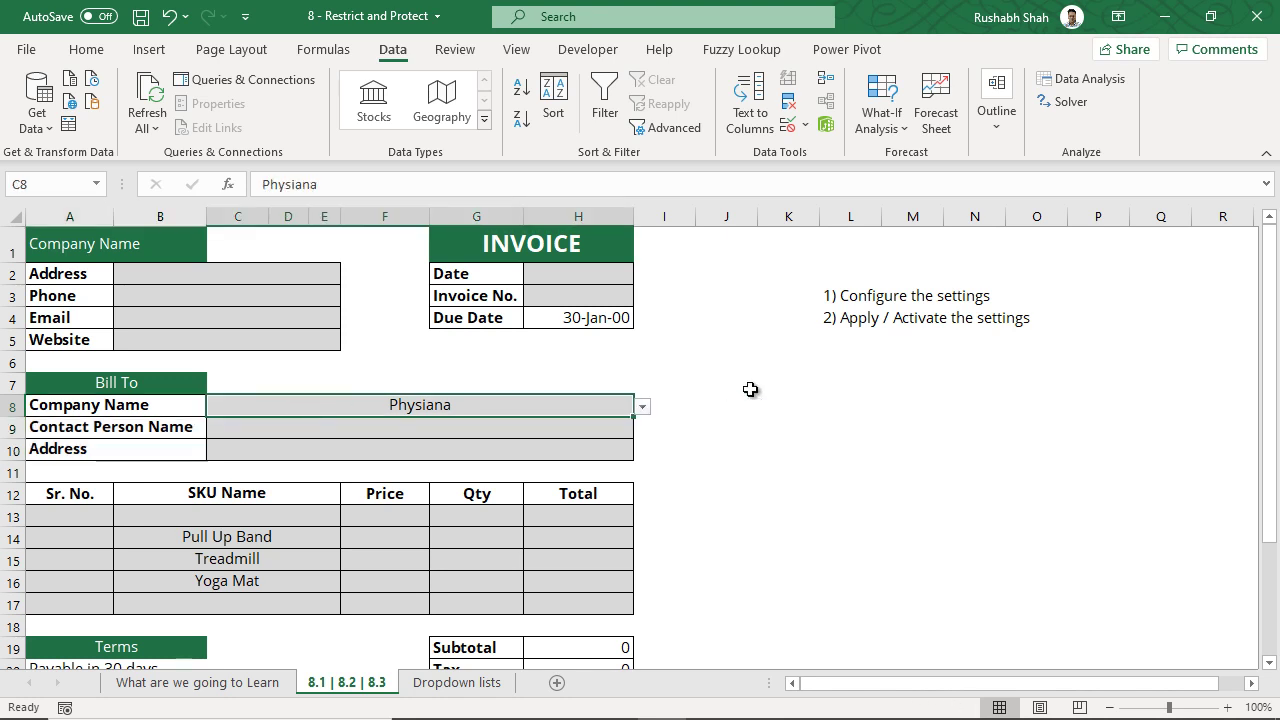
pyautogui.moveTo(563, 411)
pyautogui.mouseDown()
pyautogui.moveTo(563, 437)
pyautogui.moveTo(552, 403)
pyautogui.mouseUp()
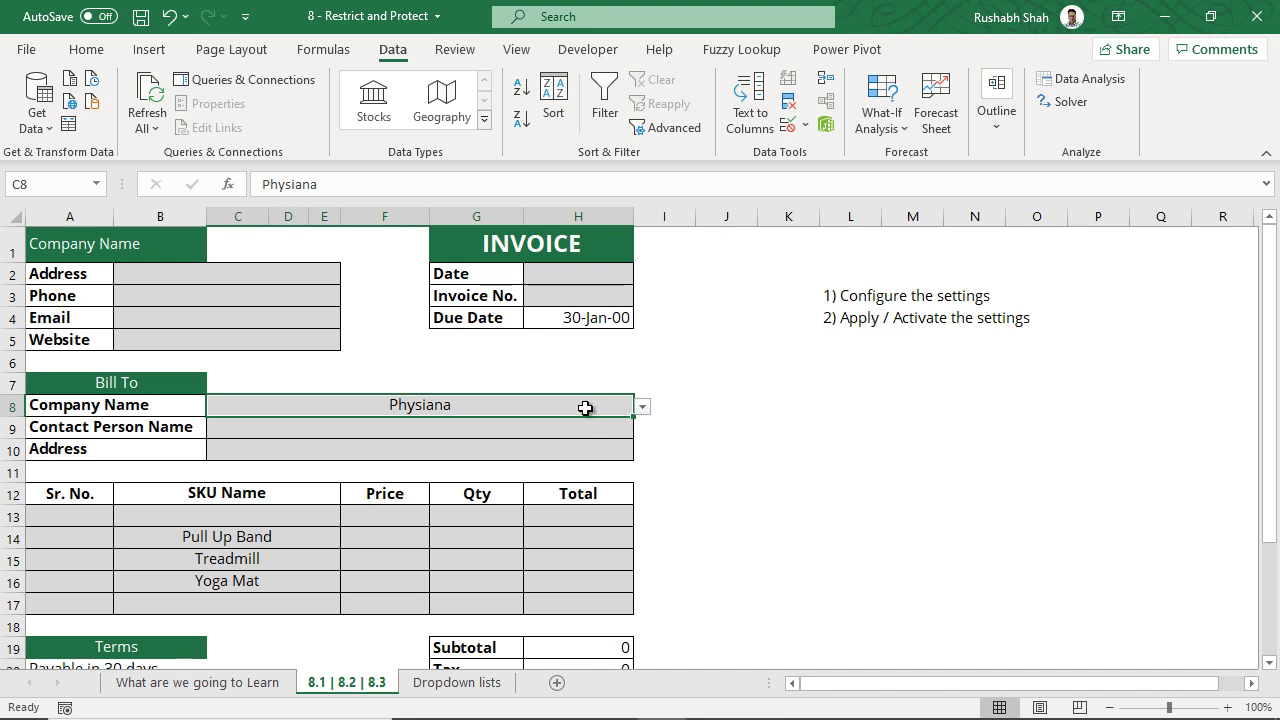
# - Protect the sheet from the Review tab with a password, entered and confirmed
pyautogui.click(456, 50)
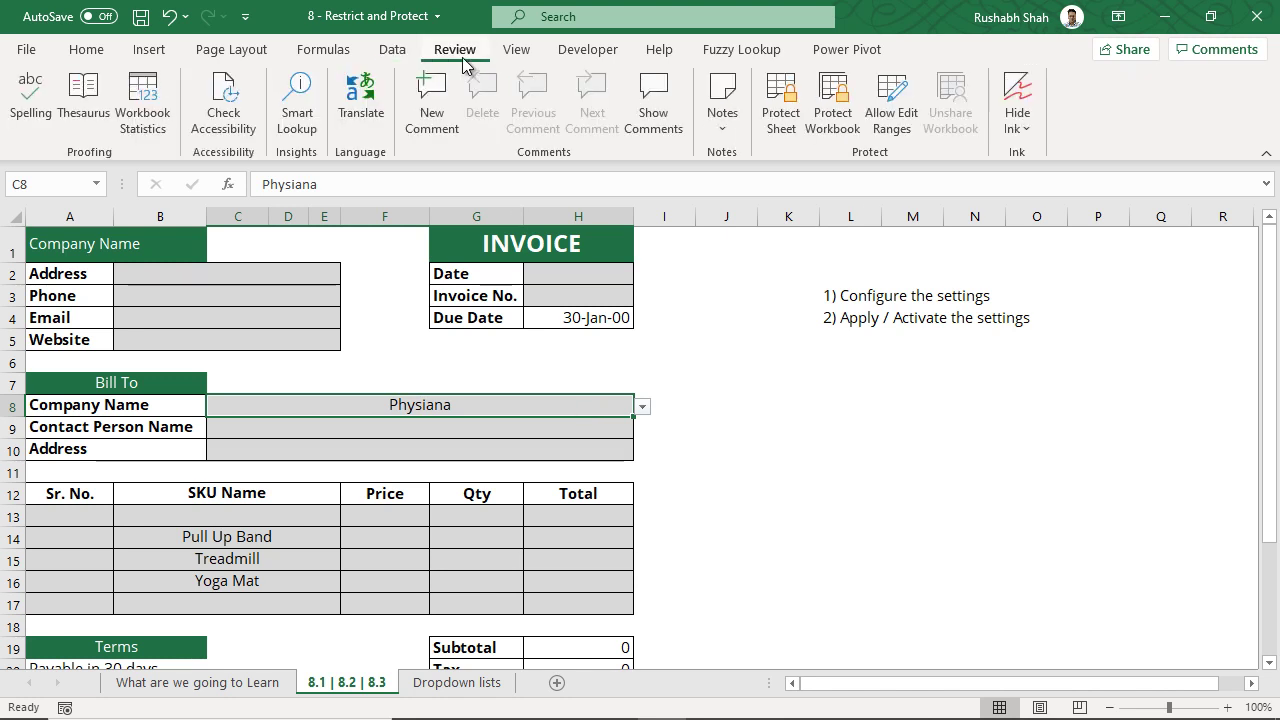
pyautogui.click(770, 133)
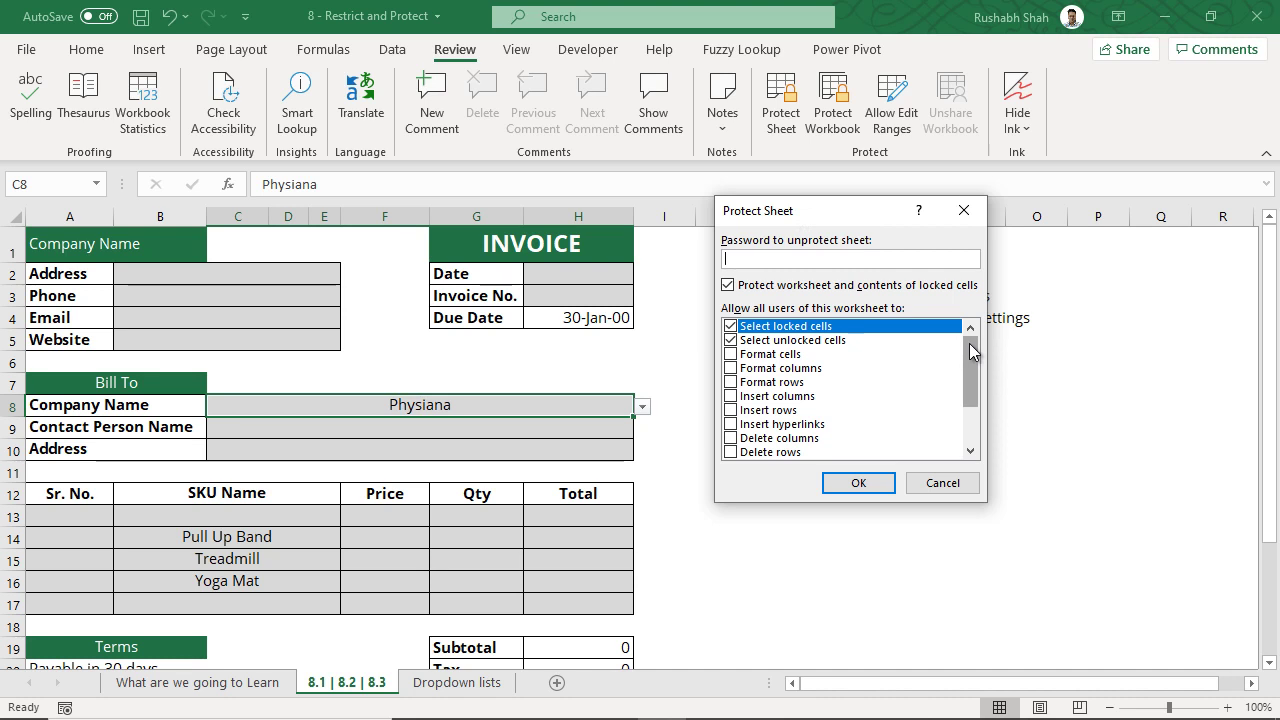
pyautogui.moveTo(970, 350)
pyautogui.mouseDown()
pyautogui.moveTo(973, 399)
pyautogui.moveTo(976, 334)
pyautogui.mouseUp()
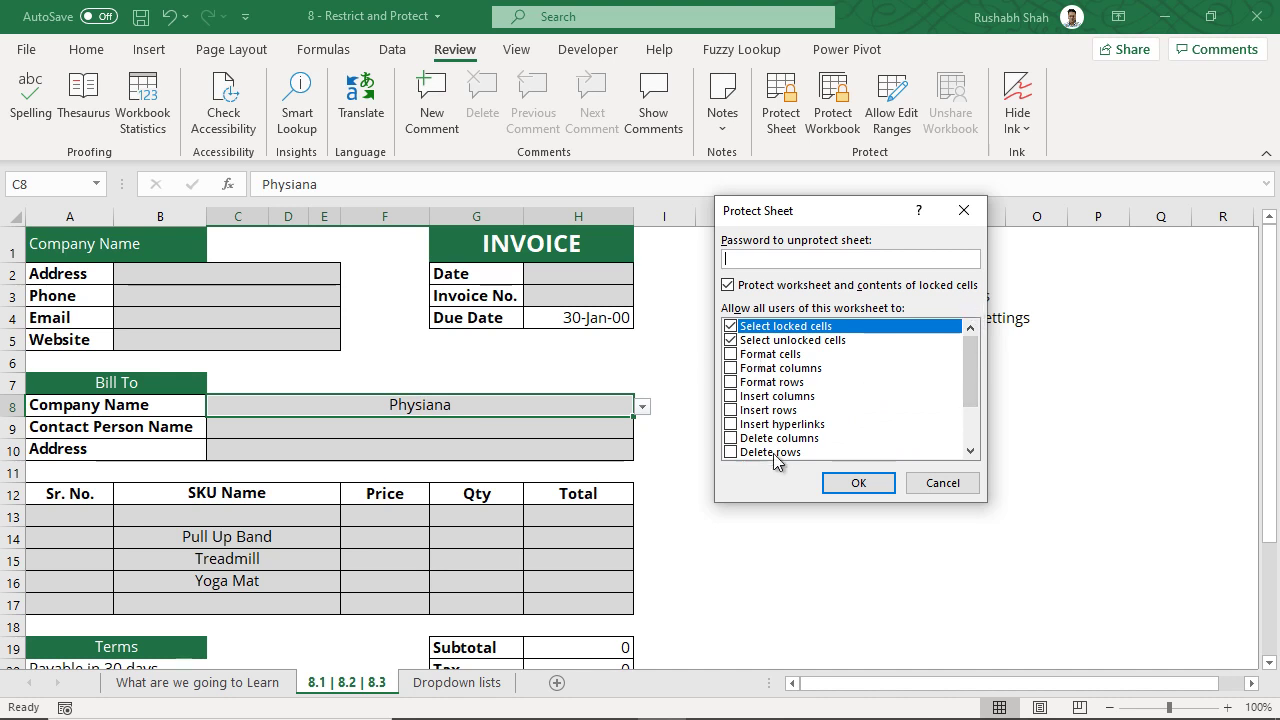
pyautogui.moveTo(970, 360); pyautogui.dragTo(866, 260)
pyautogui.press('Return')
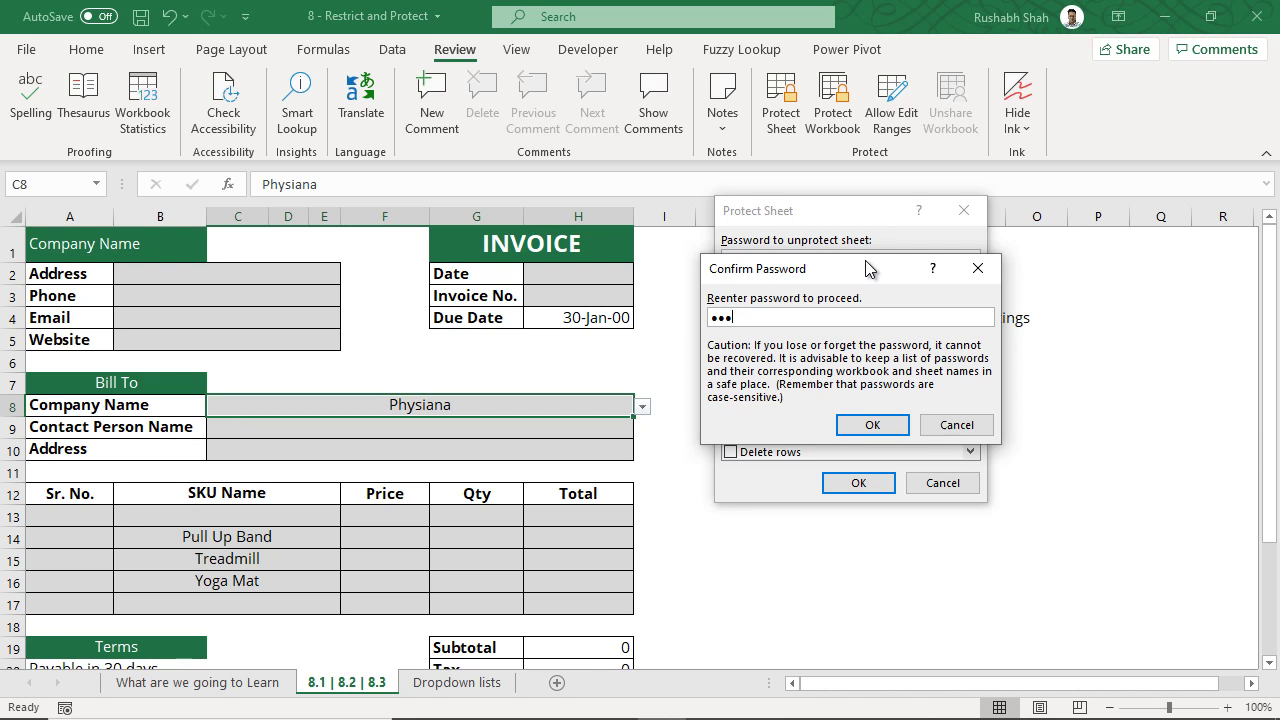
pyautogui.press('Return')
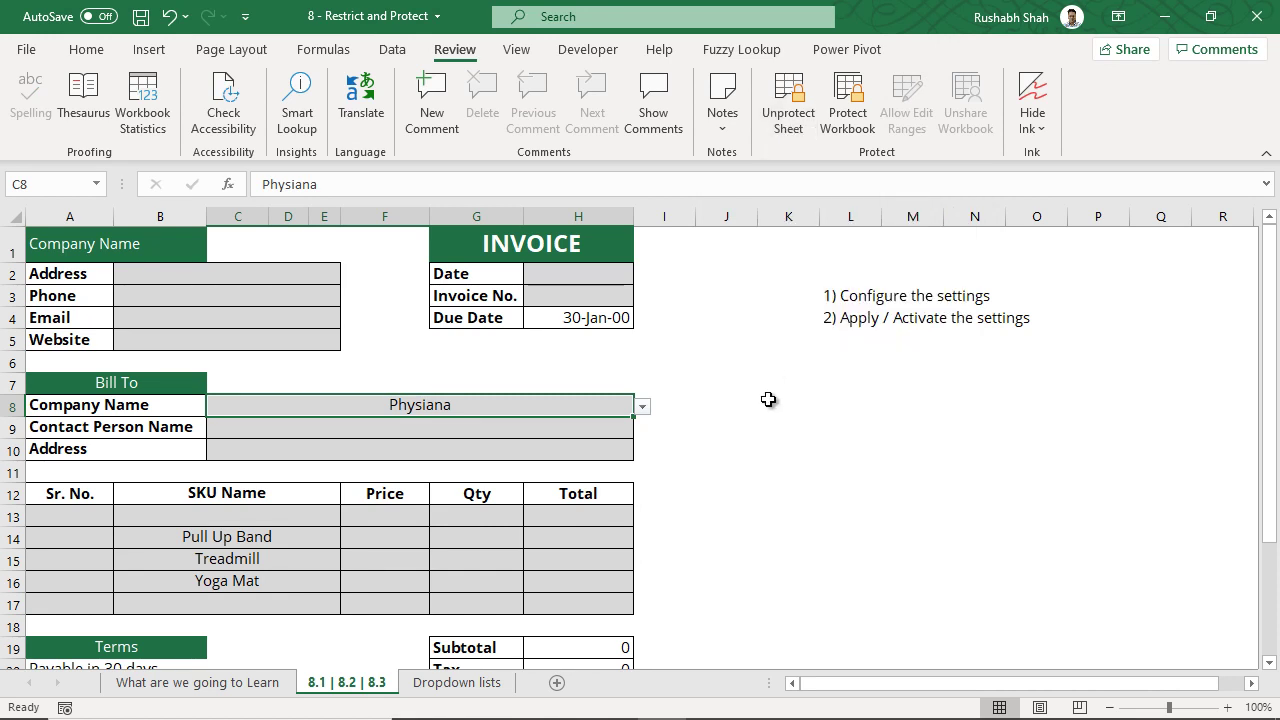
# - Try deleting the locked label A8 and dismiss the protected-sheet warning
pyautogui.click(174, 402)
pyautogui.press('Delete')
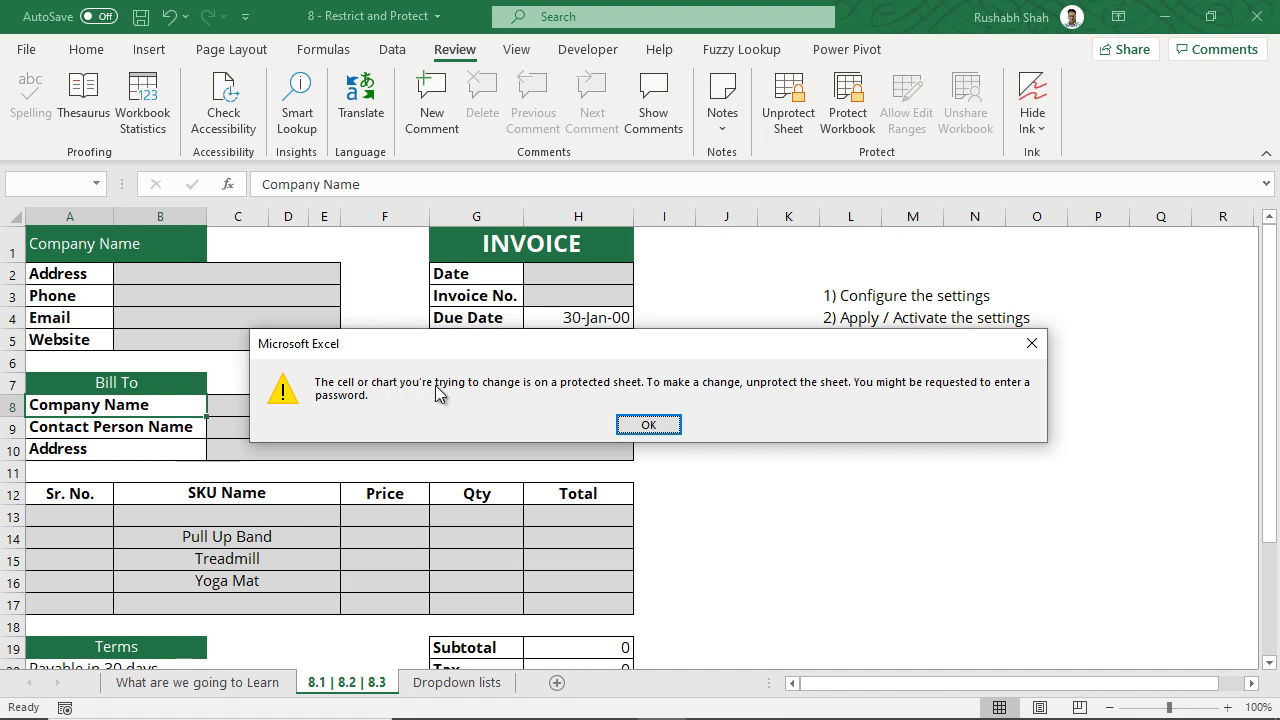
pyautogui.click(628, 424)
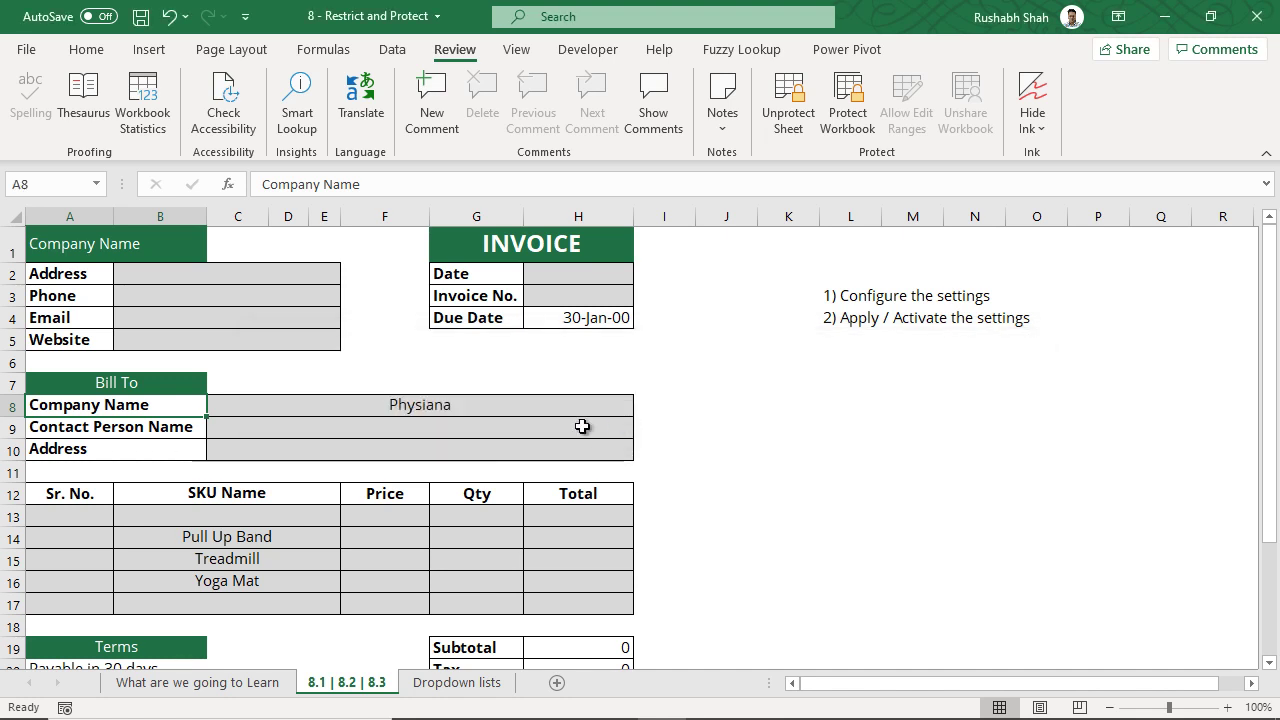
# - Pick SureGym from the Bill To company dropdown in C8
pyautogui.click(546, 412)
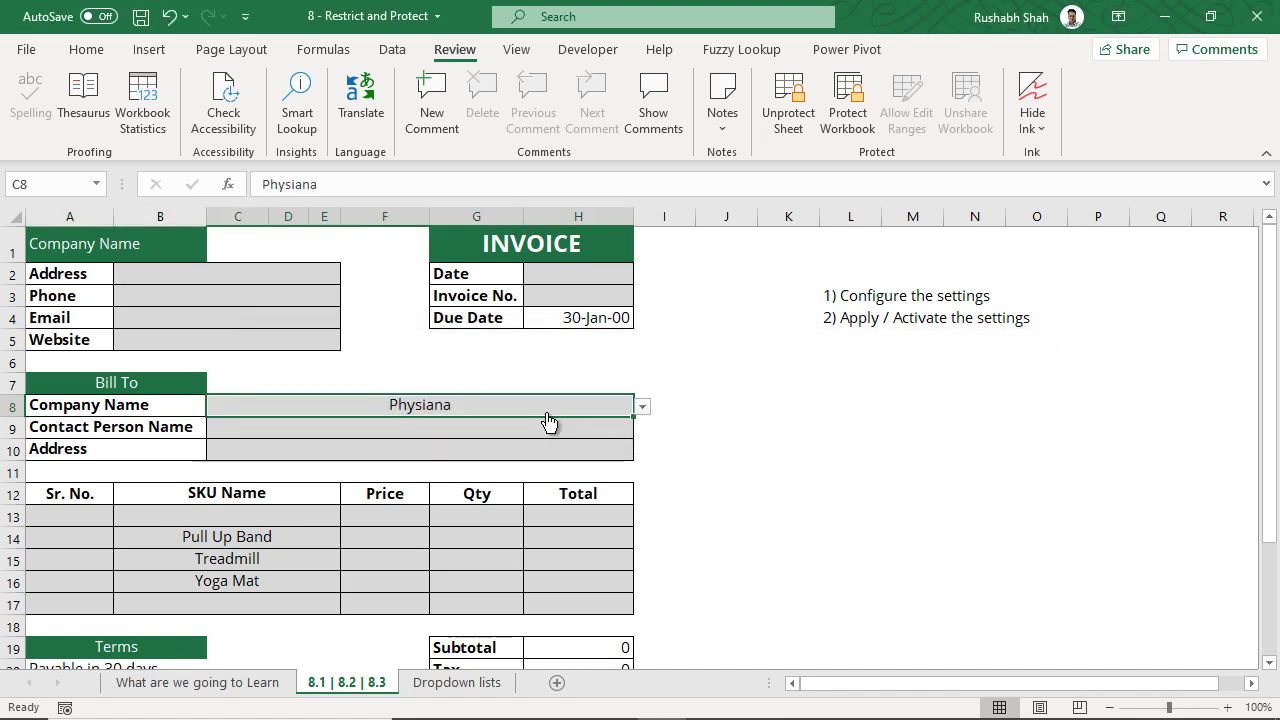
pyautogui.click(642, 411)
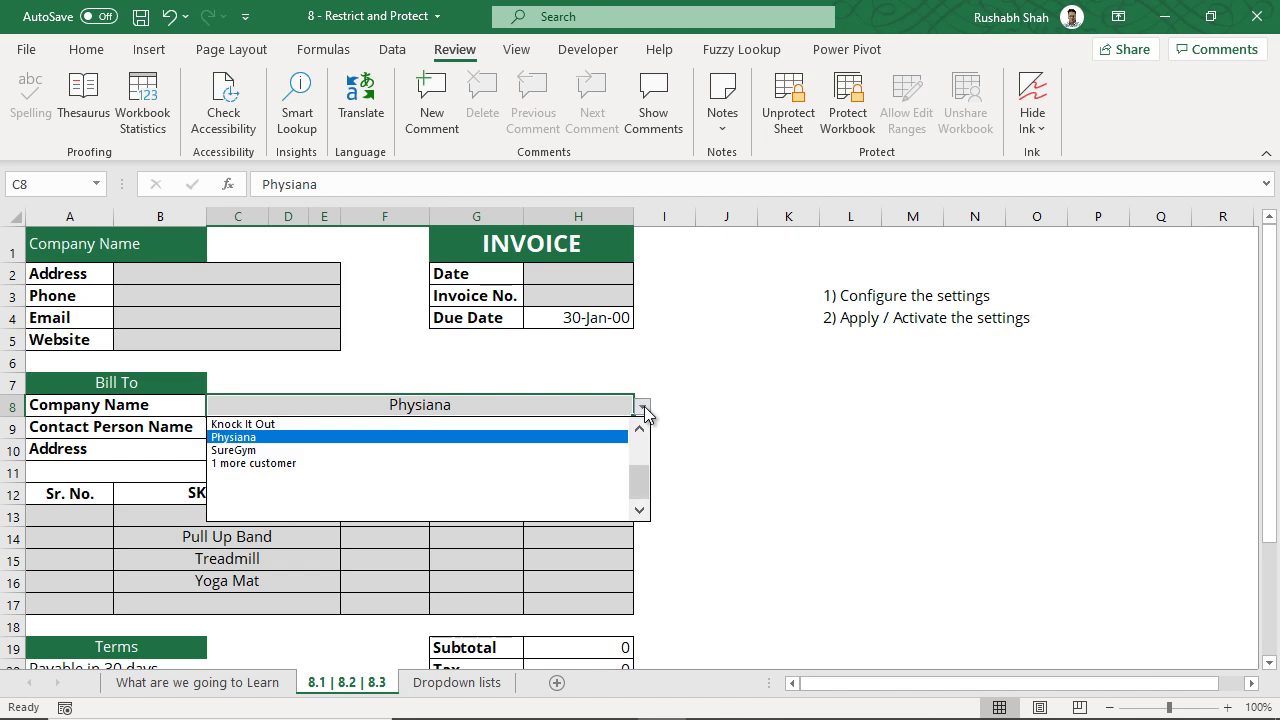
pyautogui.click(590, 450)
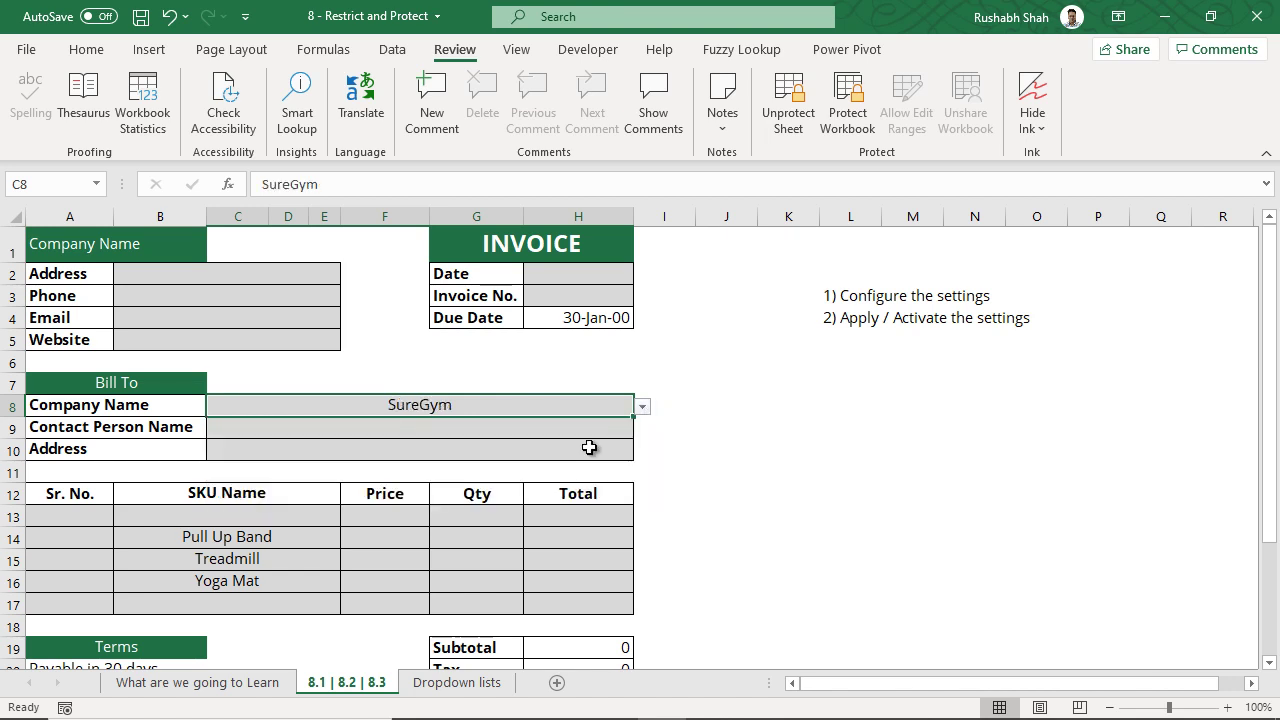
# - Enter the company's street address, phone number, e-mail and website in B2:B5
pyautogui.click(288, 280)
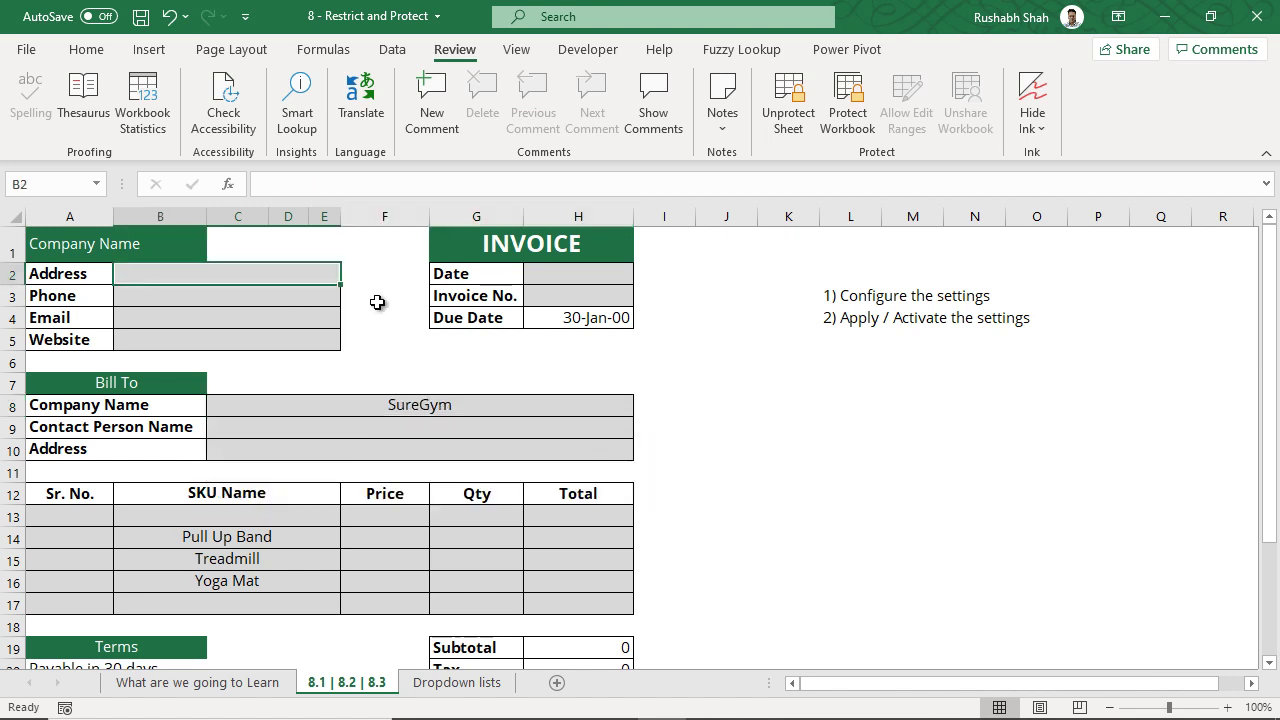
pyautogui.write('C')
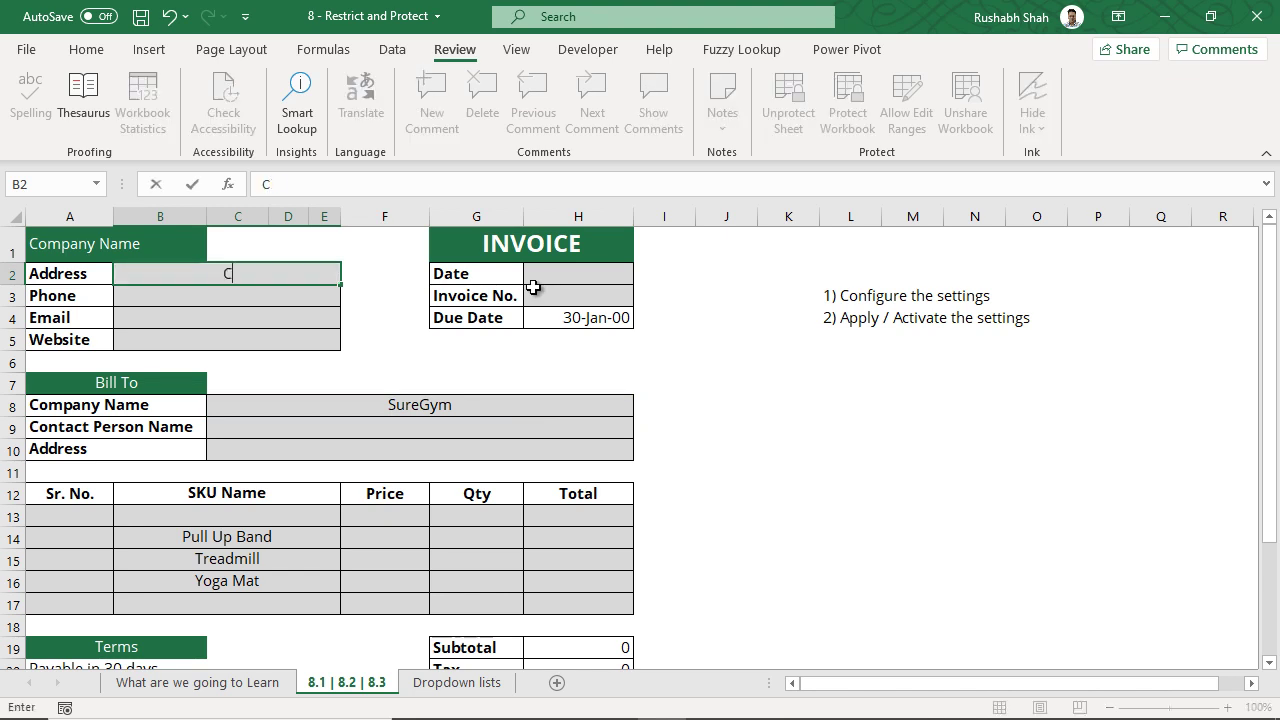
pyautogui.write('hewpon Avenue')
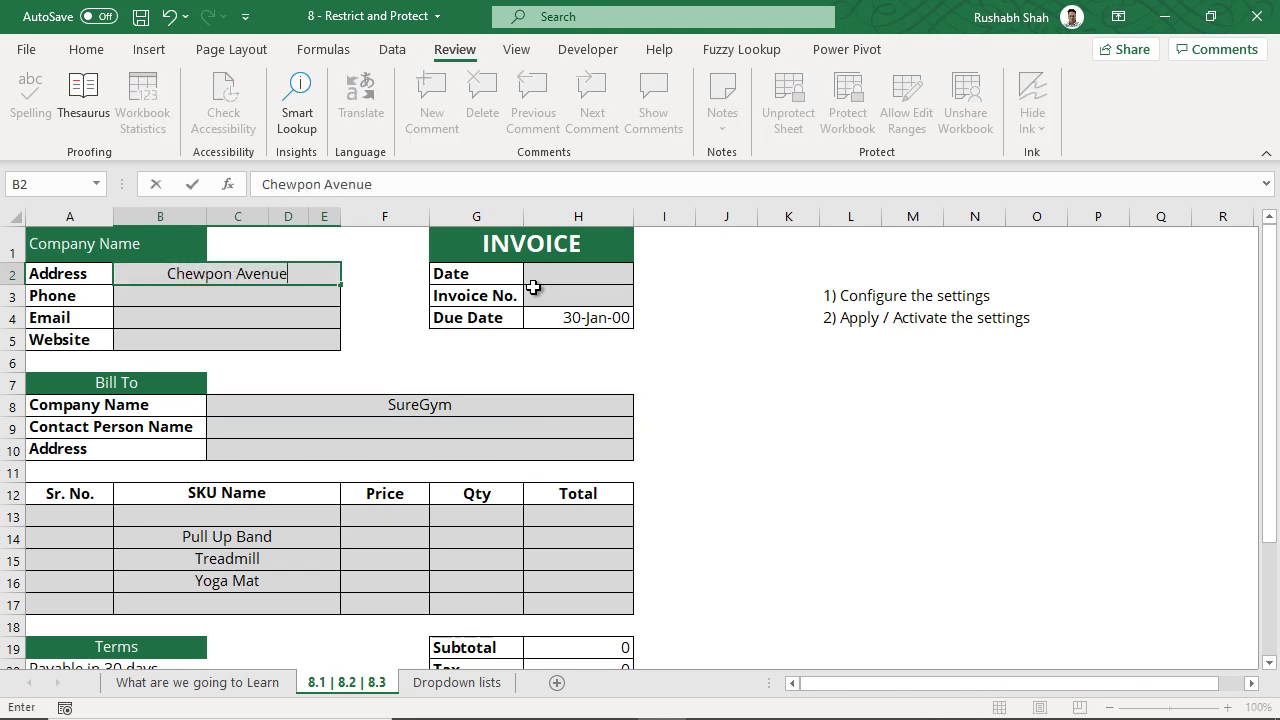
pyautogui.press('Return')
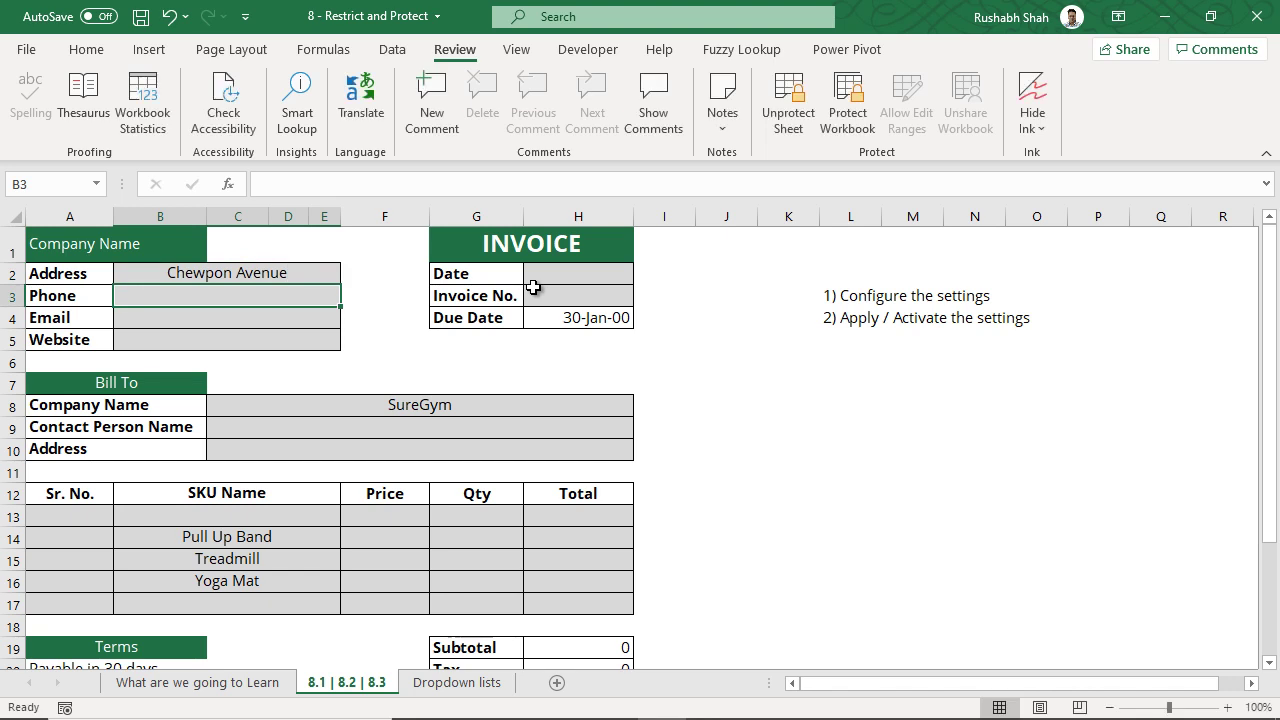
pyautogui.write('+18')
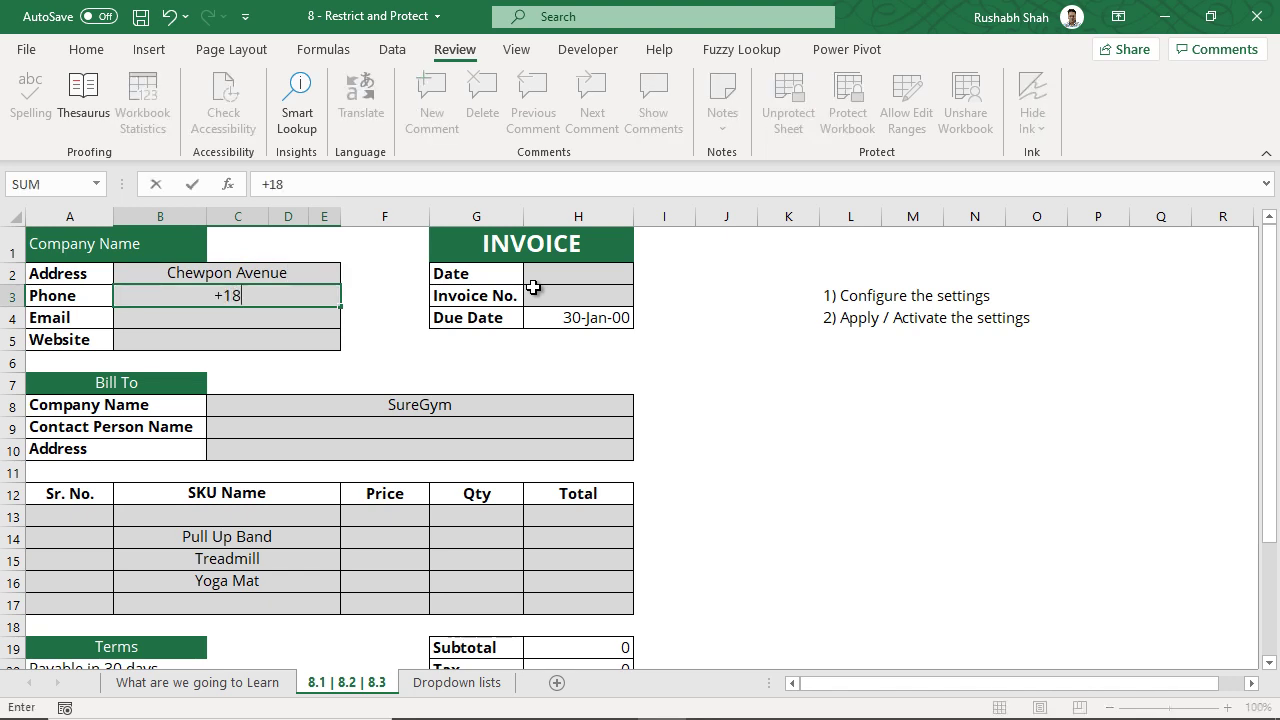
pyautogui.write('3793084')
pyautogui.press('Return')
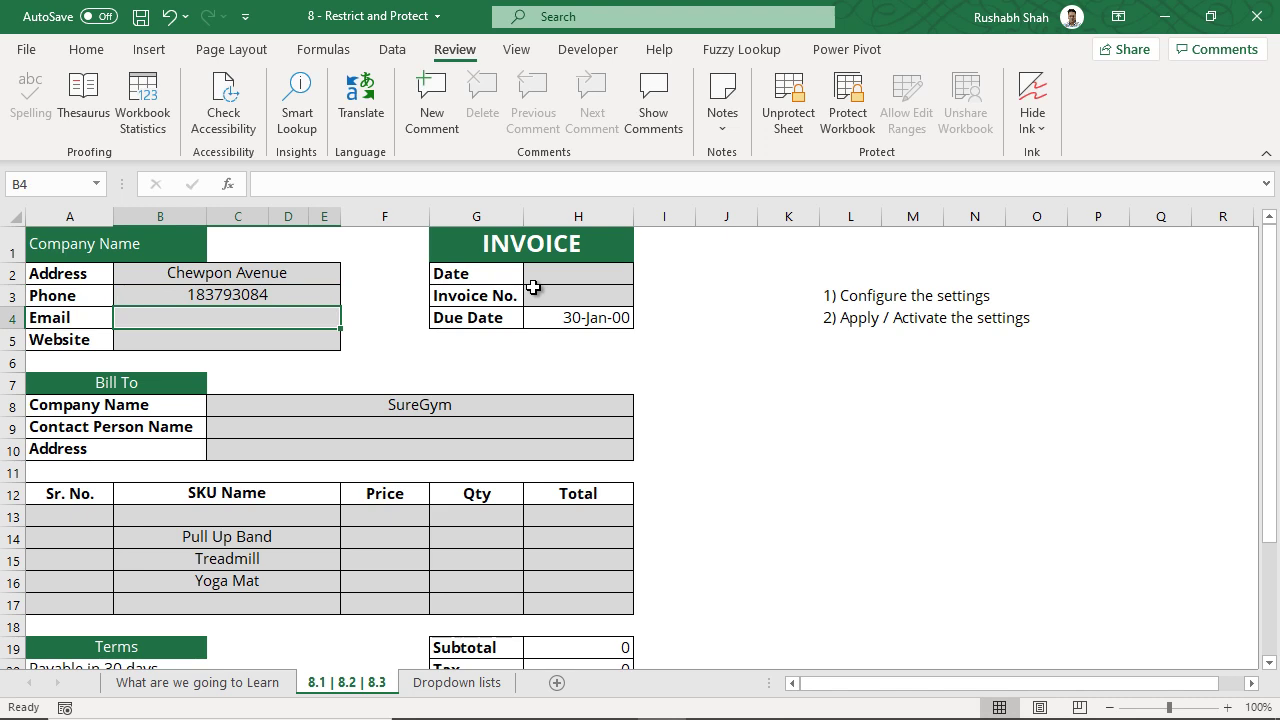
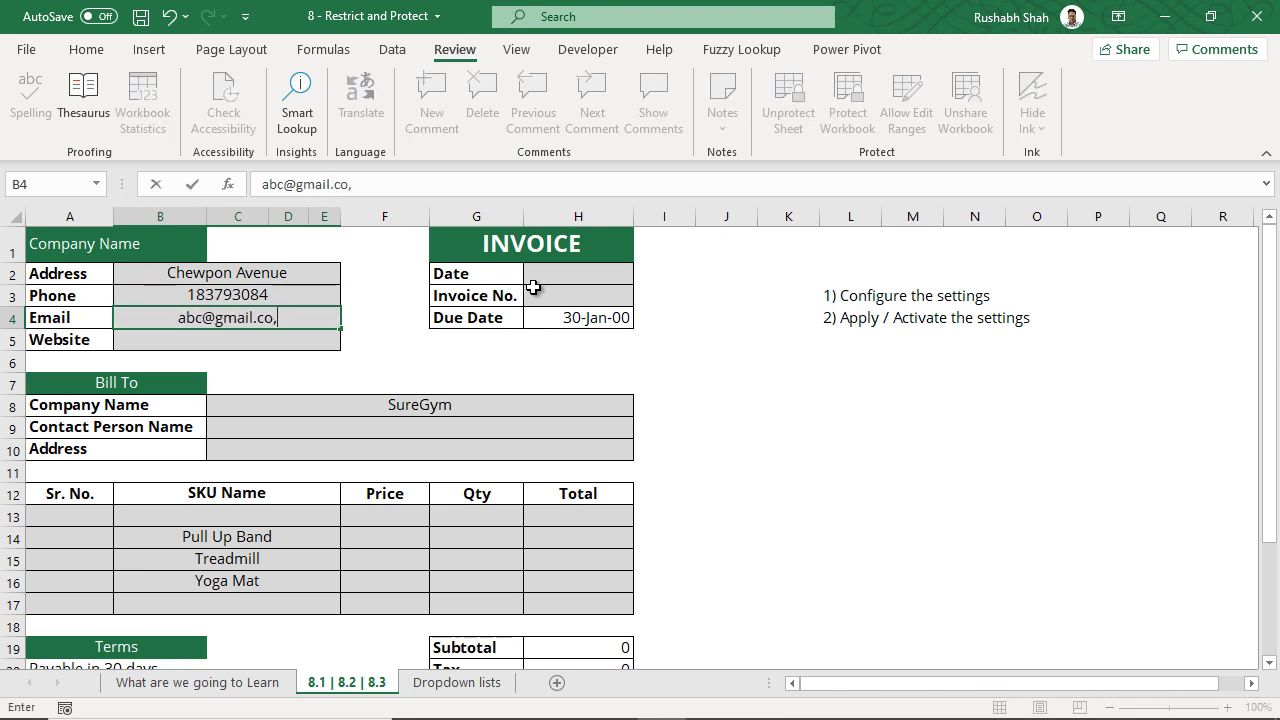
pyautogui.press('Return')
pyautogui.write('www.fjhd.com')
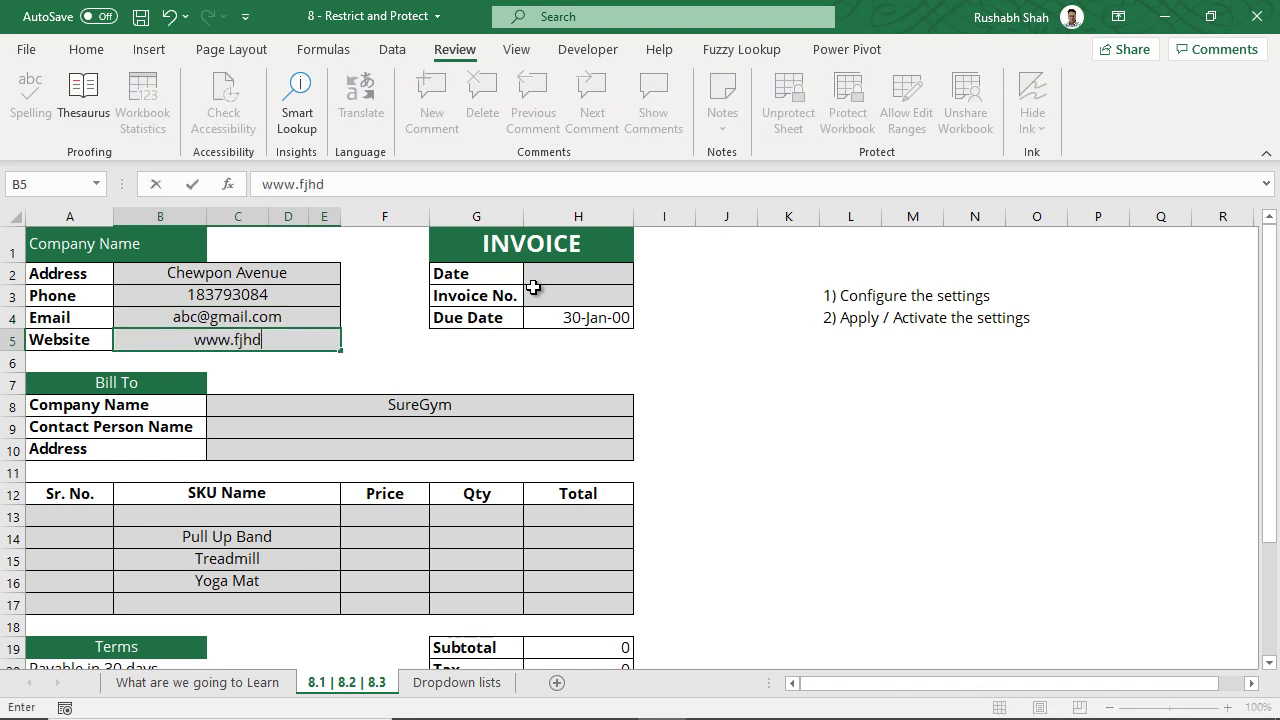
# - Enter invoice date 31-3-2020 in H2 and Invoice No. 100 in H3
pyautogui.click(534, 281)
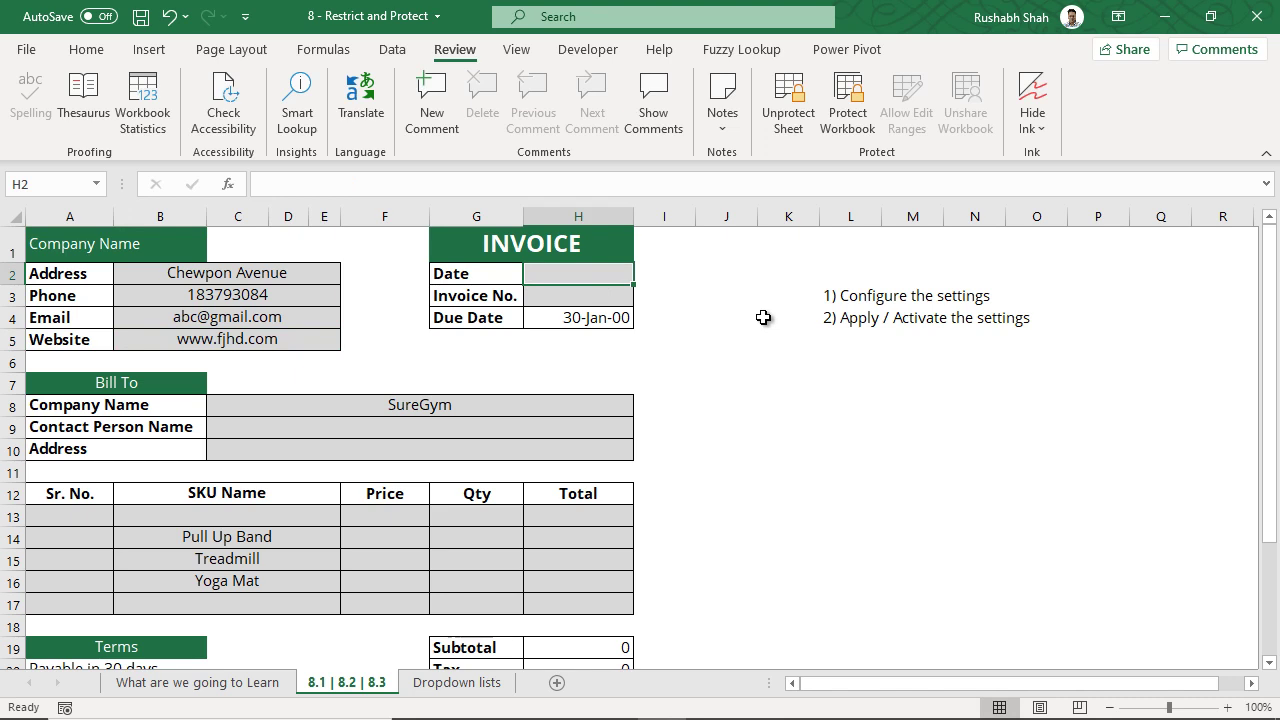
pyautogui.write('31-3-2020')
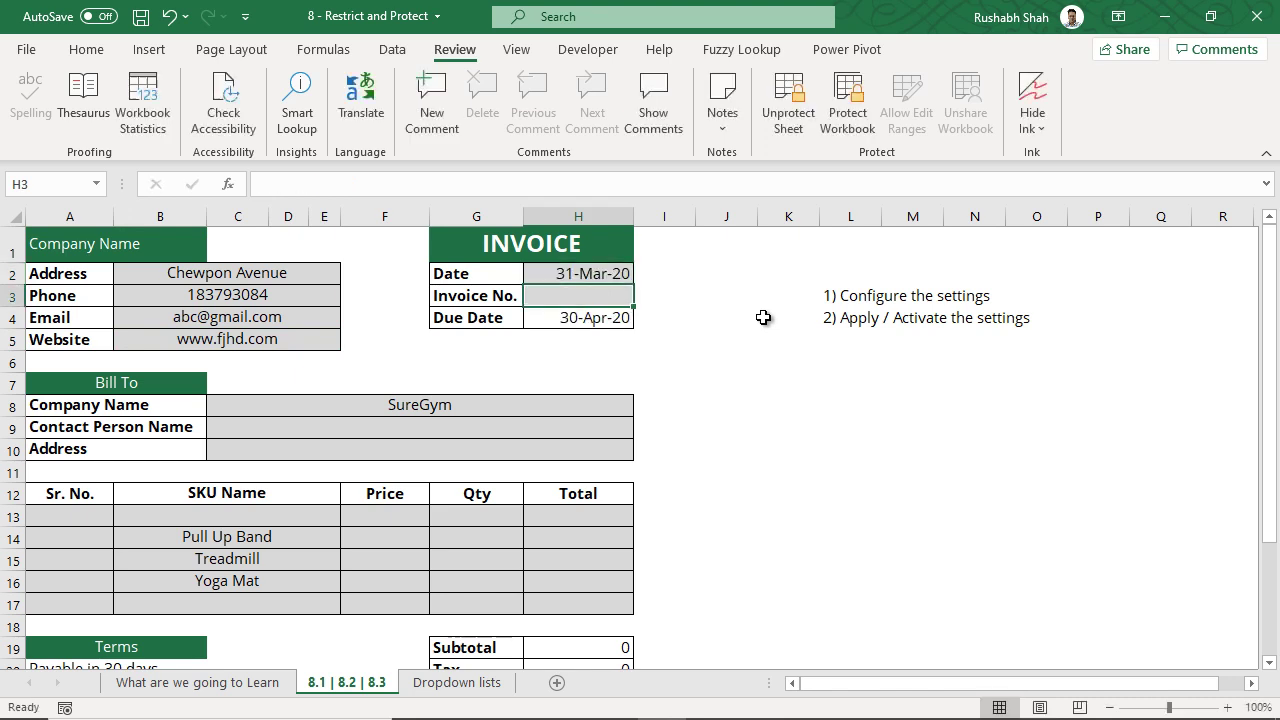
pyautogui.click(610, 318)
pyautogui.click(611, 298)
pyautogui.write('100')
pyautogui.press('Return')
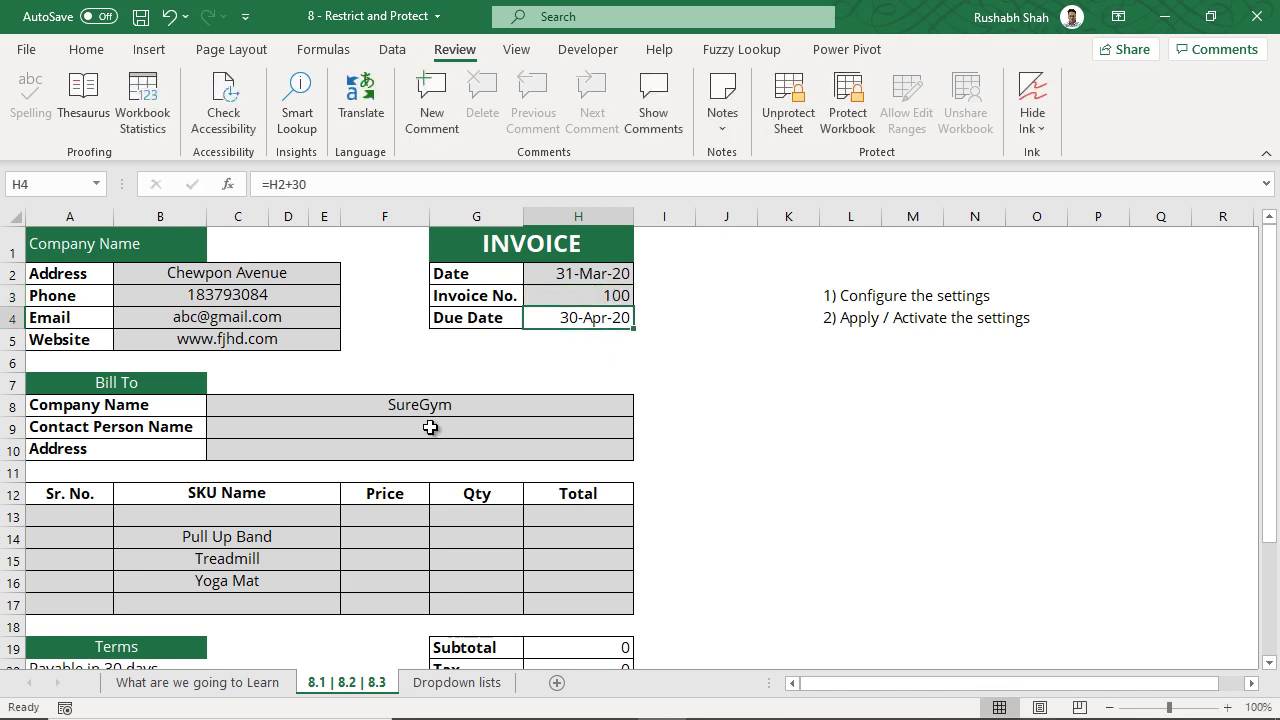
# - Inspect the Bill To fields C9:C10 and the item rows' Price and Total cells
pyautogui.click(430, 428)
pyautogui.click(429, 449)
pyautogui.moveTo(409, 516); pyautogui.dragTo(529, 606)
pyautogui.click(529, 606)
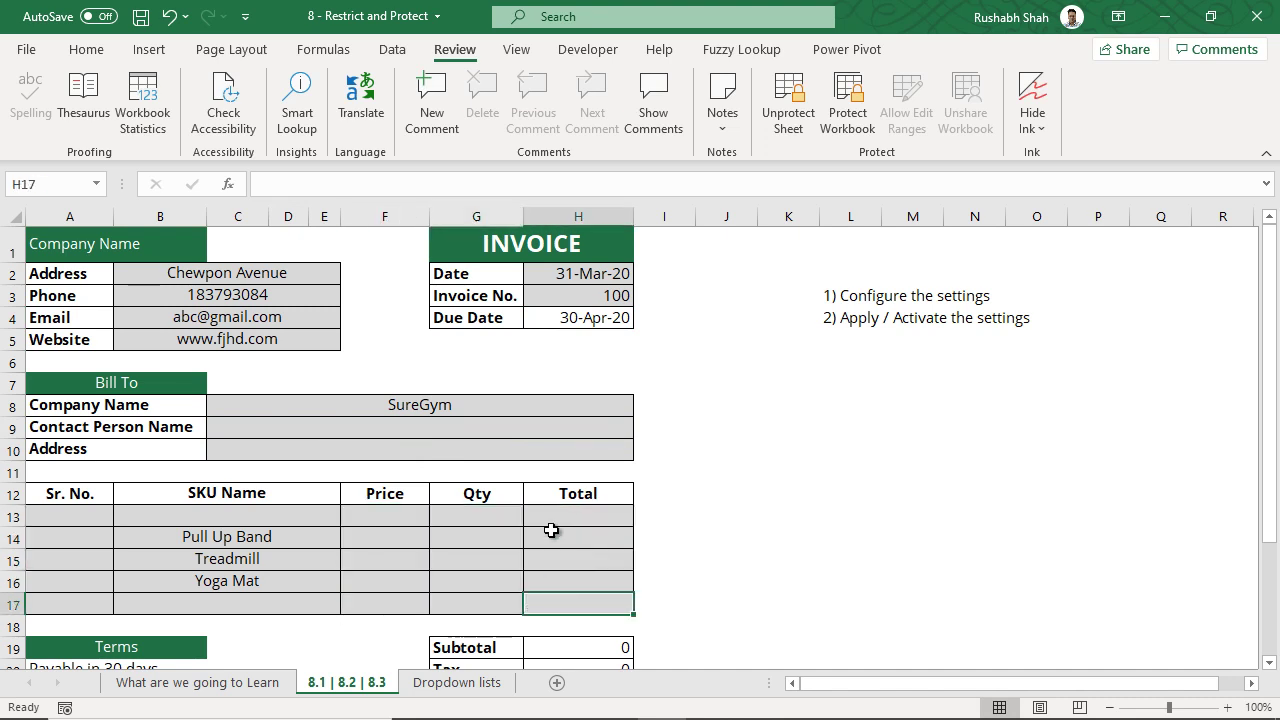
pyautogui.moveTo(552, 525); pyautogui.dragTo(551, 606)
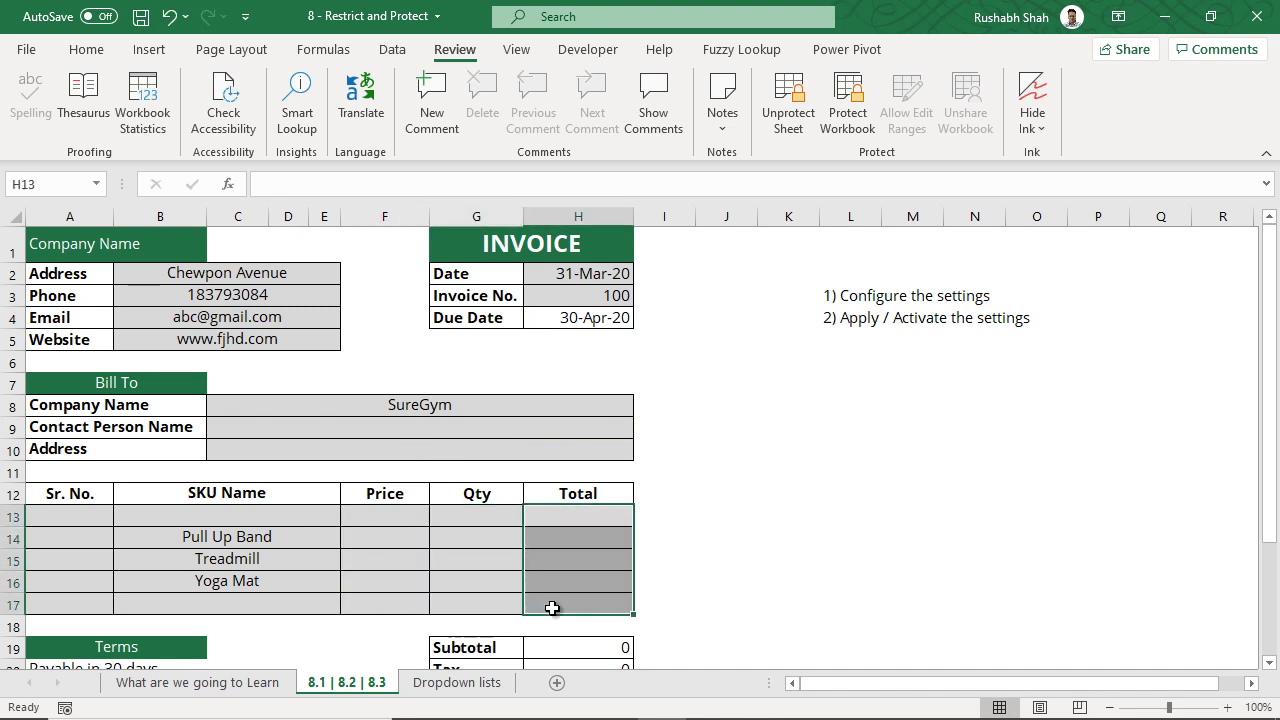
pyautogui.click(553, 519)
pyautogui.moveTo(409, 523); pyautogui.dragTo(585, 603)
pyautogui.click(580, 517)
pyautogui.click(591, 517)
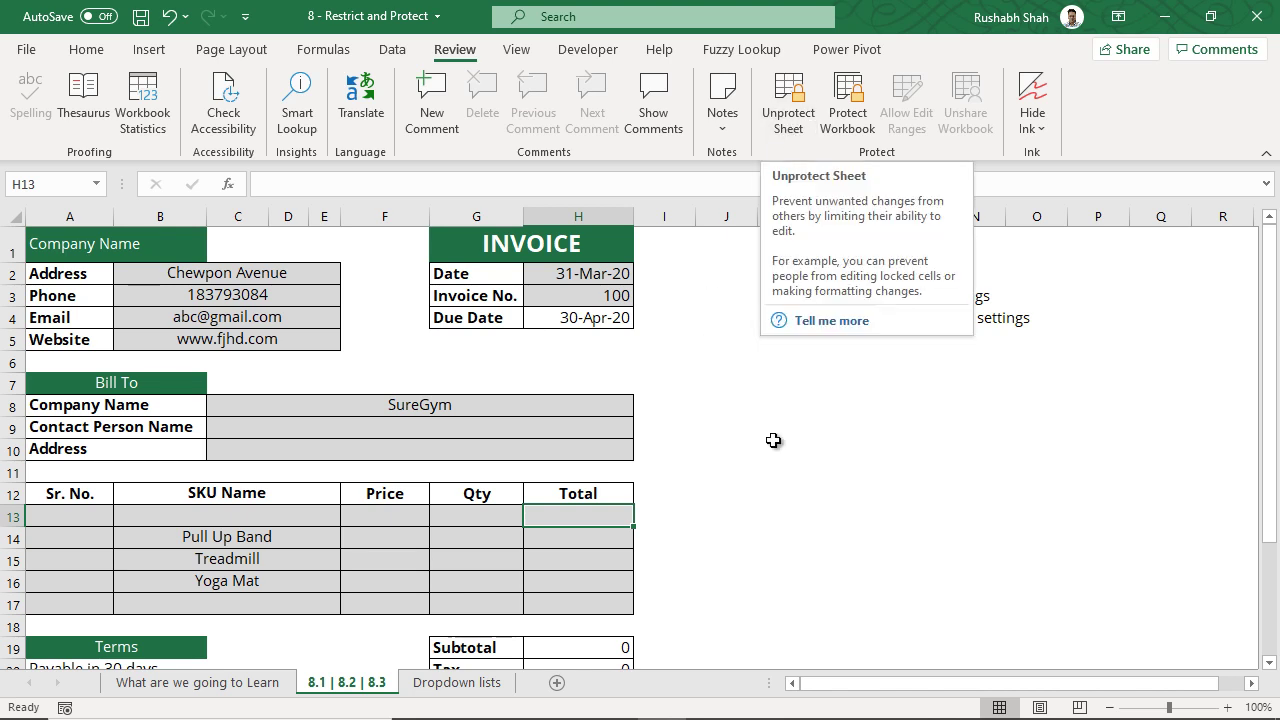
# - Unprotect the sheet from the Review tab by entering its password
pyautogui.click(806, 122)
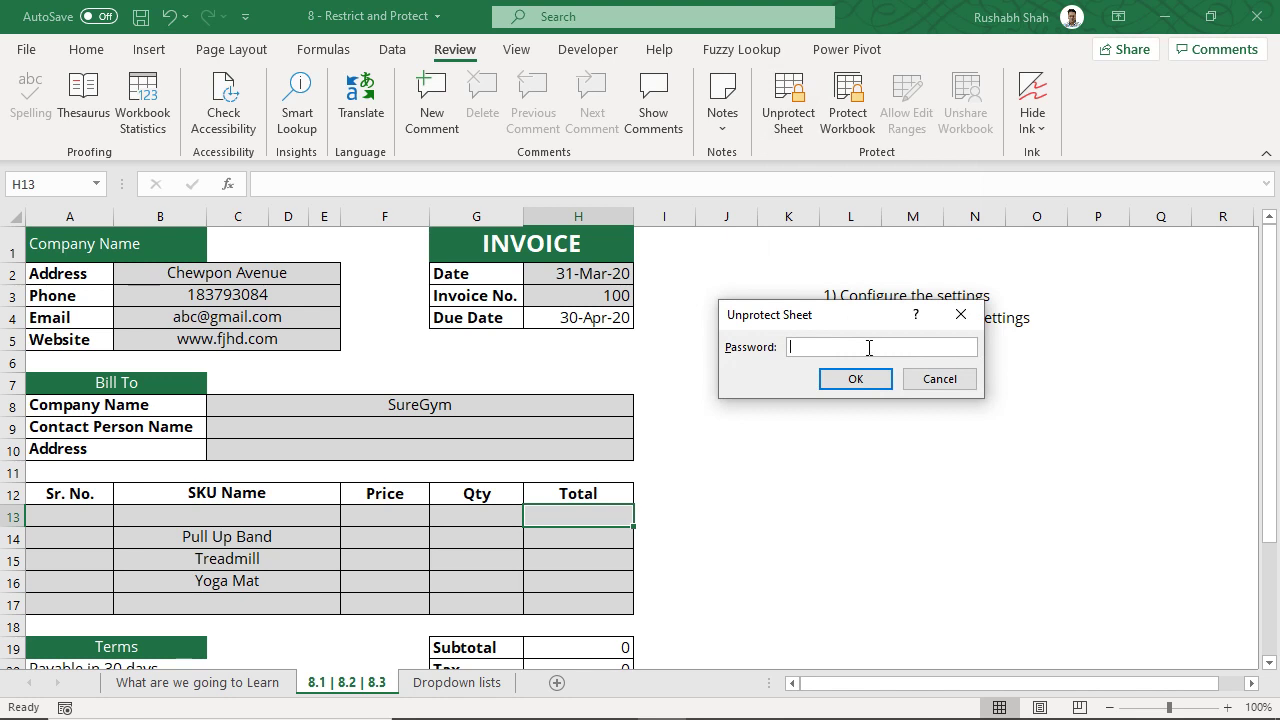
pyautogui.write('123')
pyautogui.press('Return')
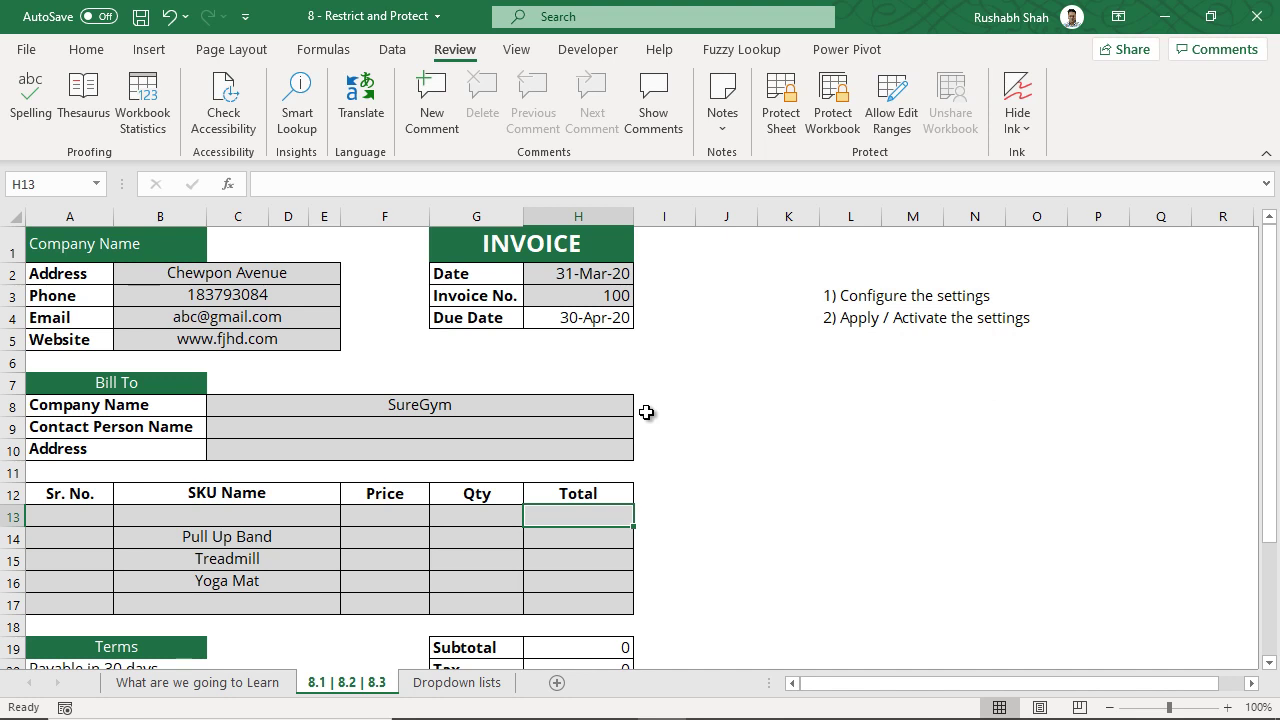
# - Highlight the two notes in L3 and L4 to point them out
pyautogui.click(850, 318)
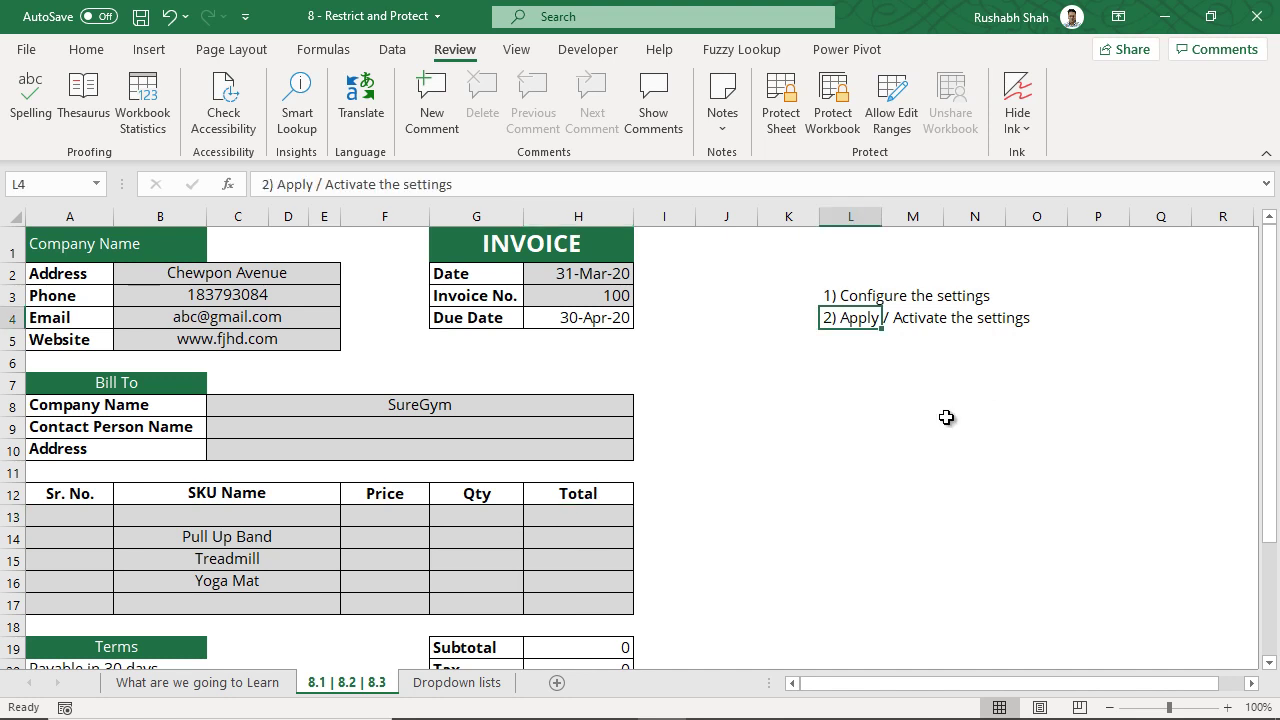
pyautogui.moveTo(848, 296); pyautogui.dragTo(1018, 291)
pyautogui.moveTo(848, 319); pyautogui.dragTo(1022, 322)
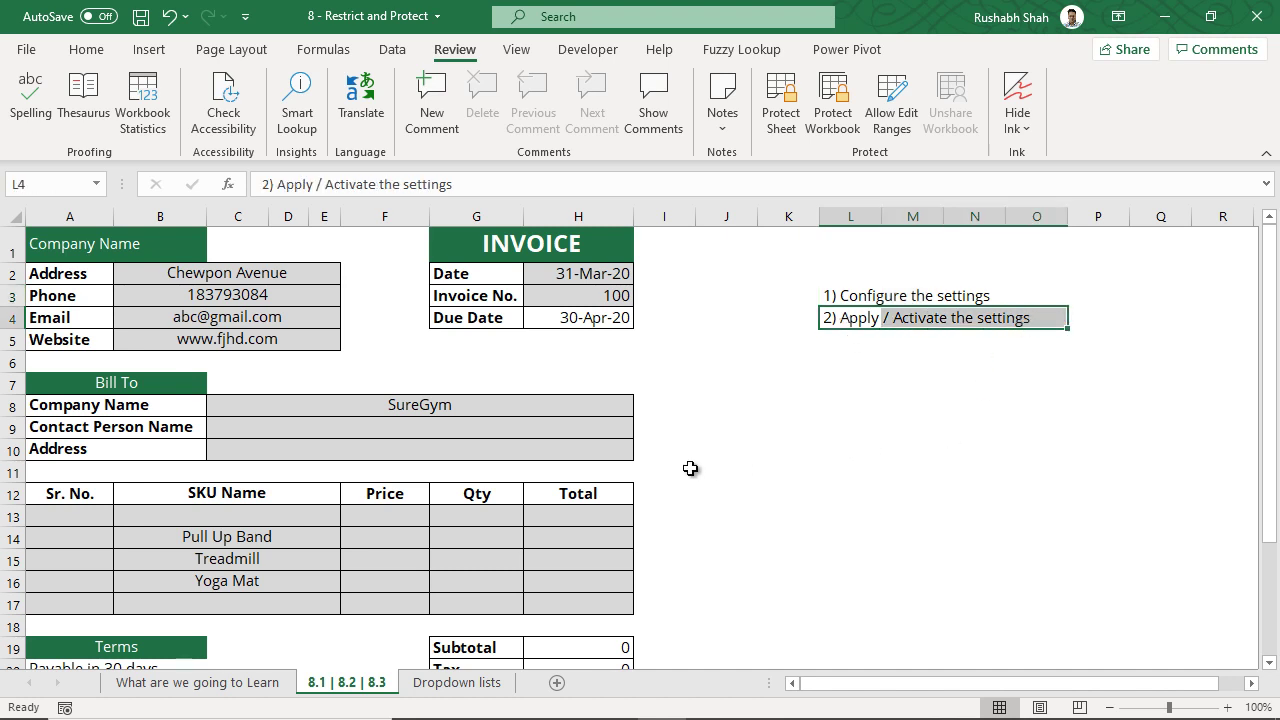
pyautogui.click(846, 318)
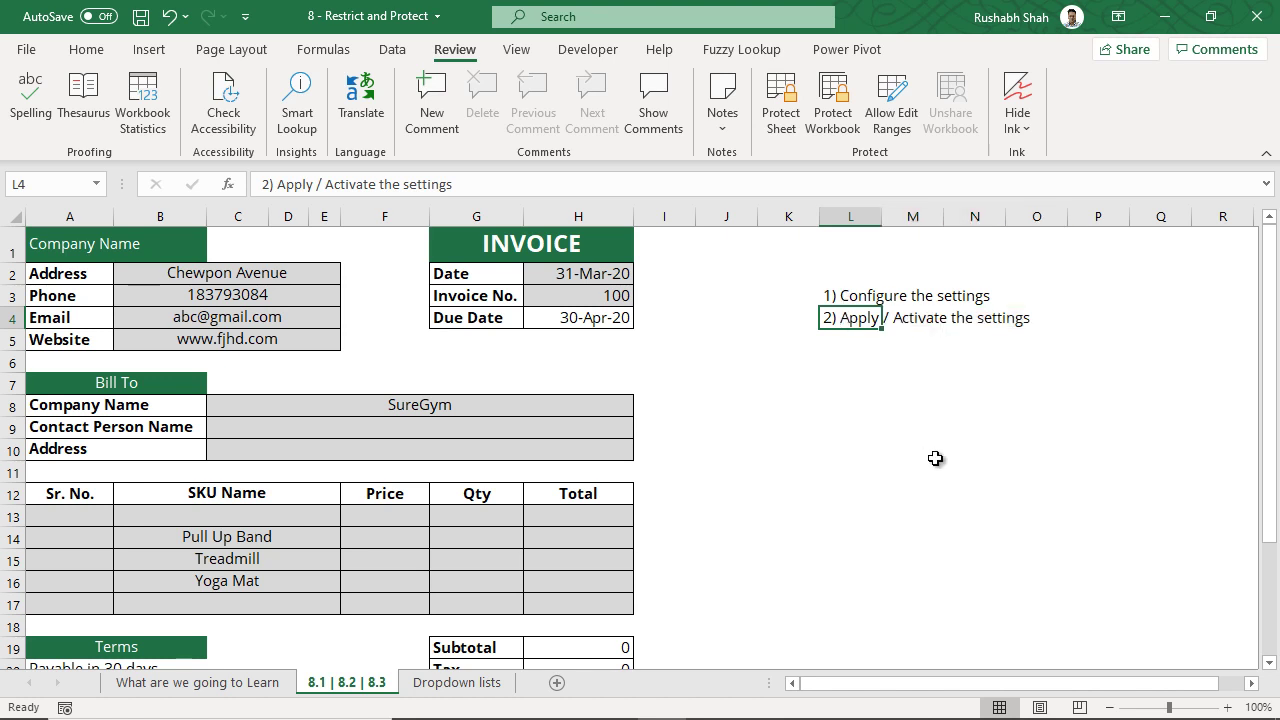
pyautogui.click(200, 684)
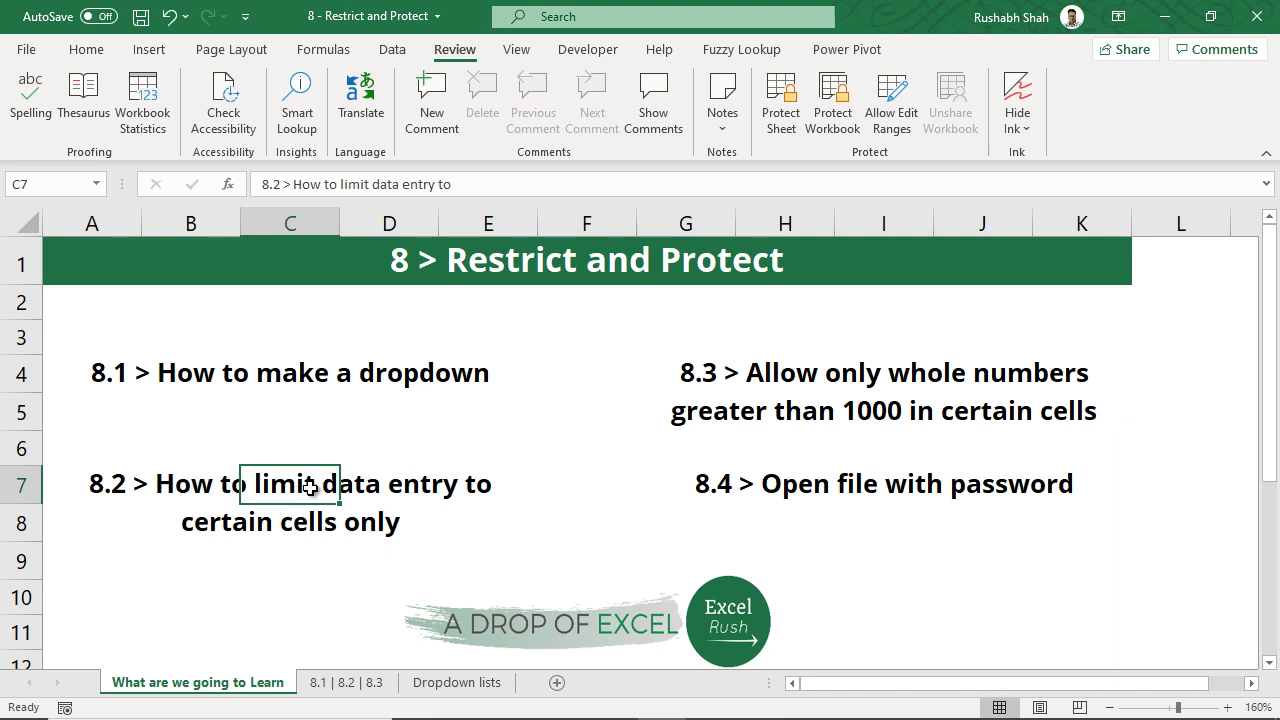
pyautogui.click(910, 371)
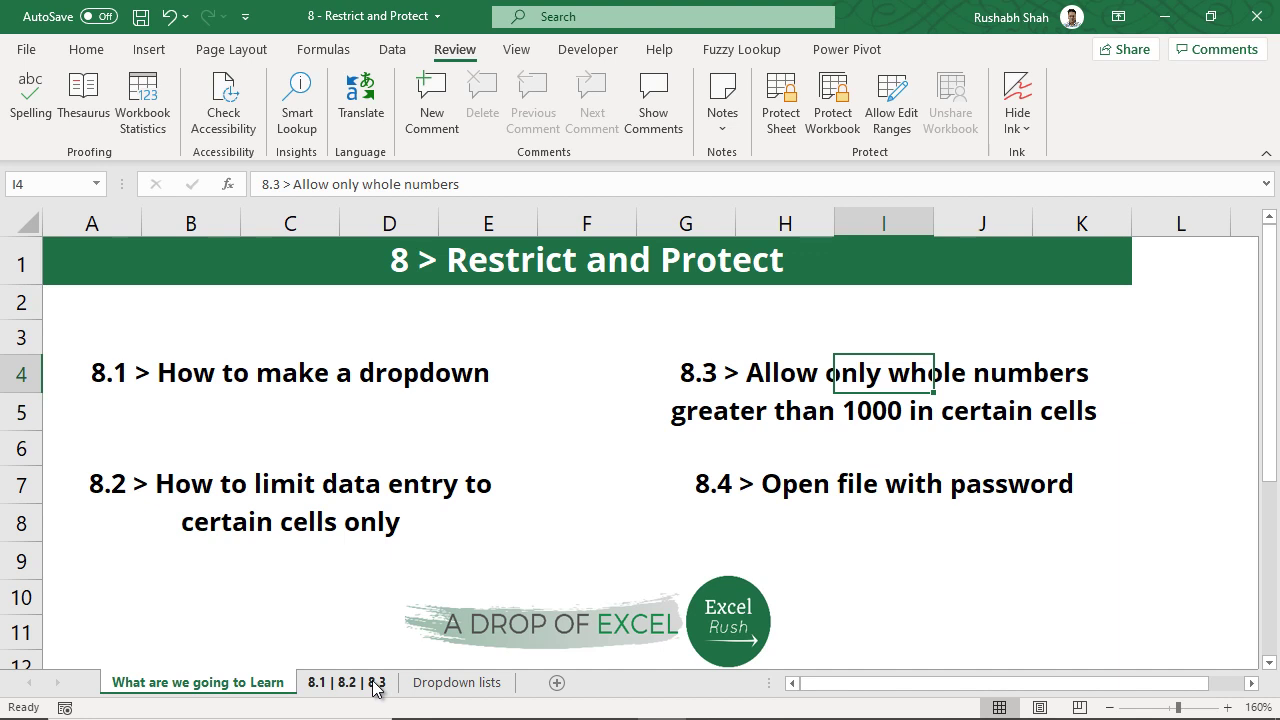
# - Return to the 8.1 | 8.2 | 8.3 sheet and clear Invoice No. 100 from H3
pyautogui.click(375, 684)
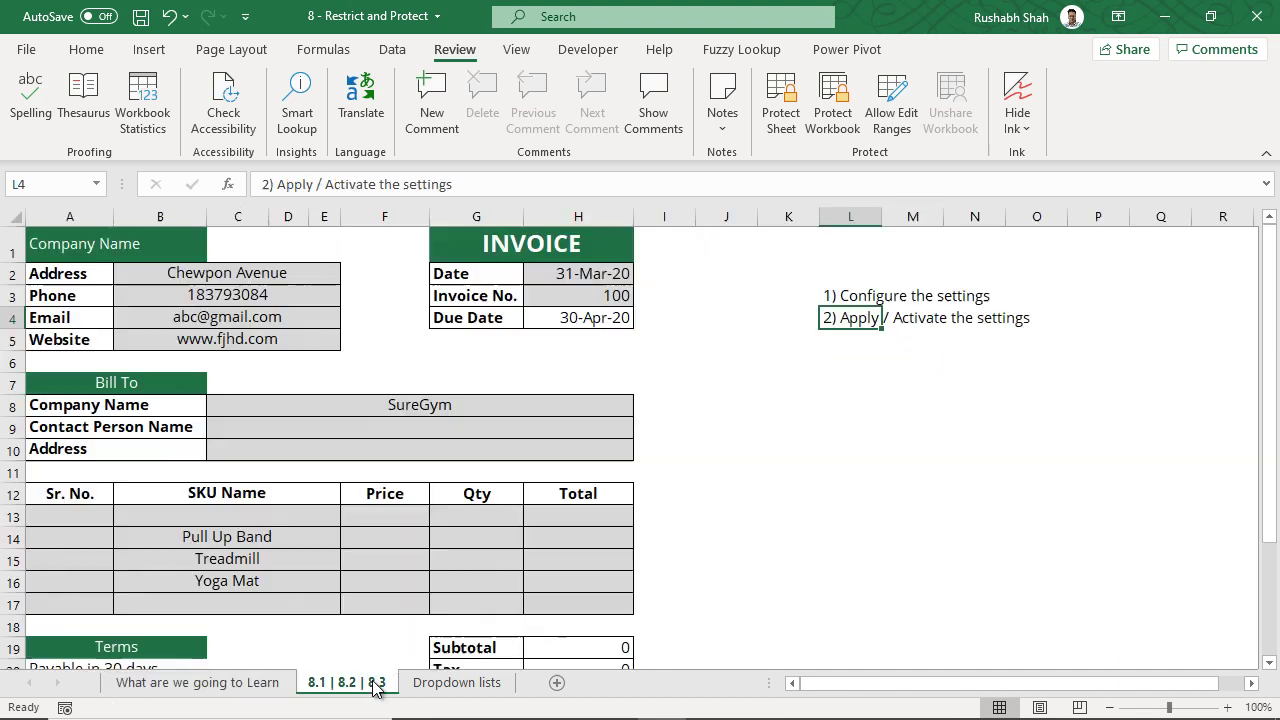
pyautogui.click(596, 296)
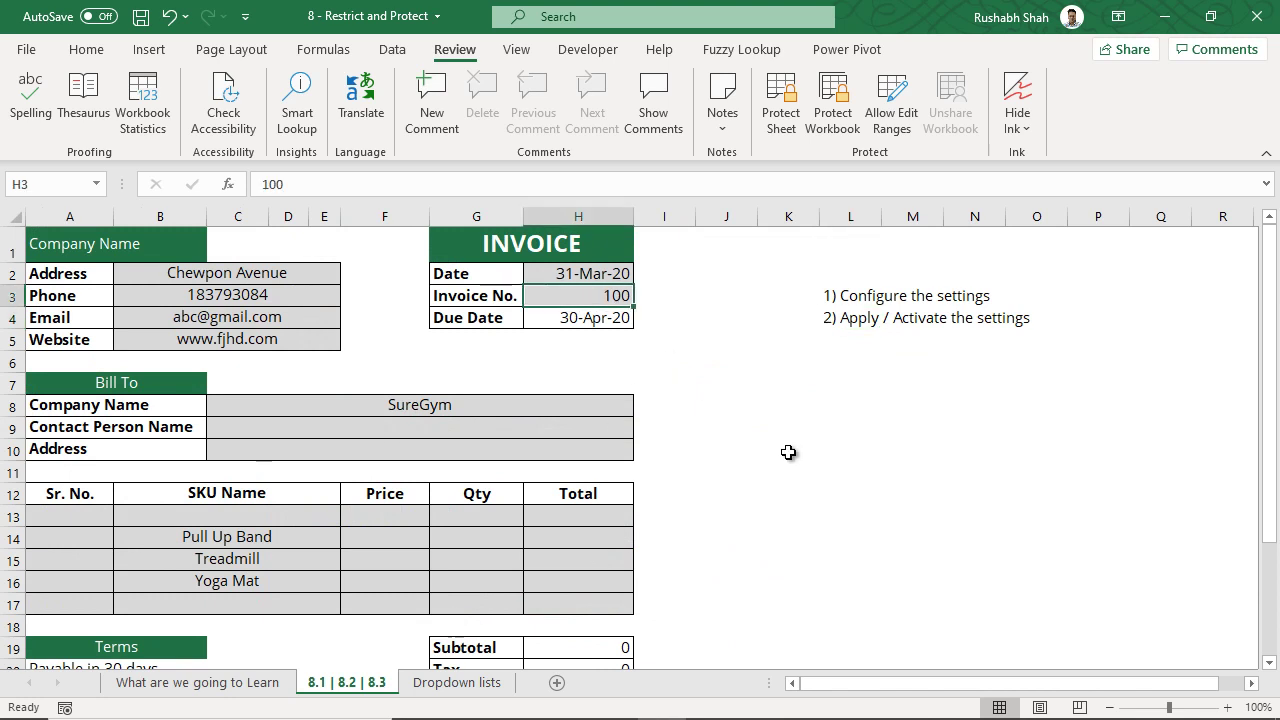
pyautogui.press('Delete')
# - Define a Data Validation rule for H3: Whole number, greater than, minimum 1000
pyautogui.click(392, 49)
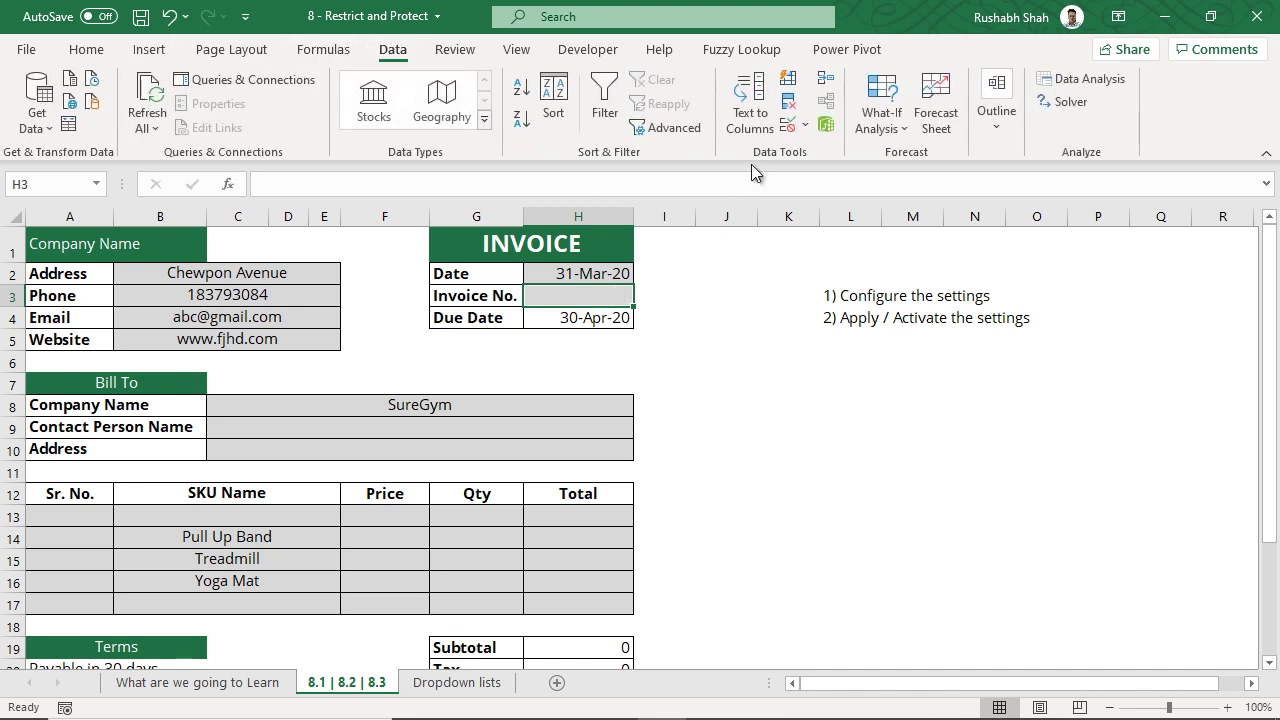
pyautogui.click(787, 127)
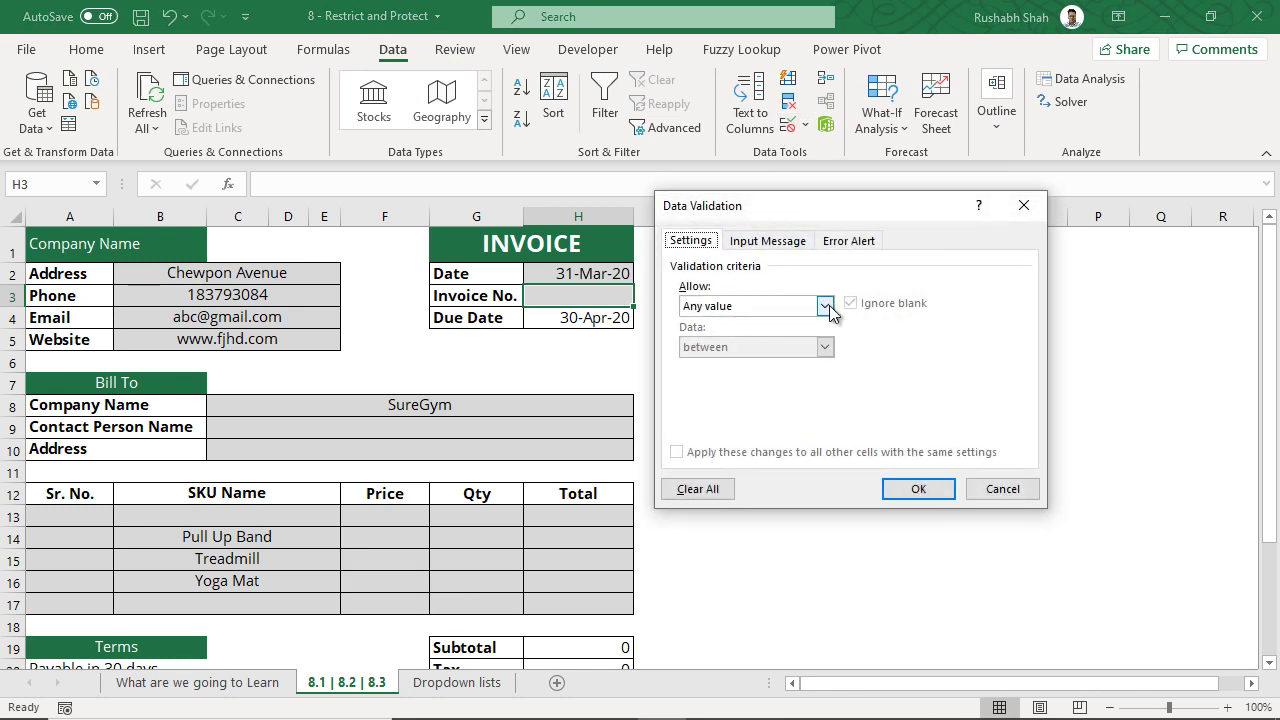
pyautogui.click(824, 306)
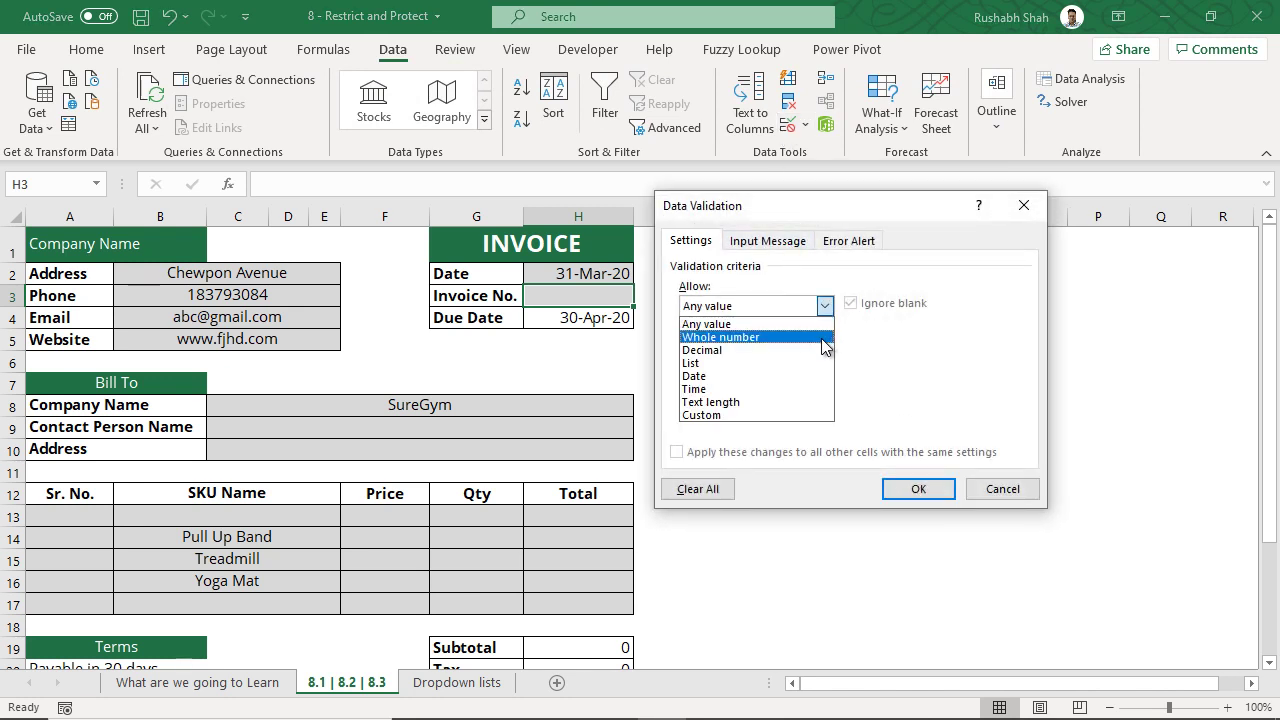
pyautogui.click(822, 338)
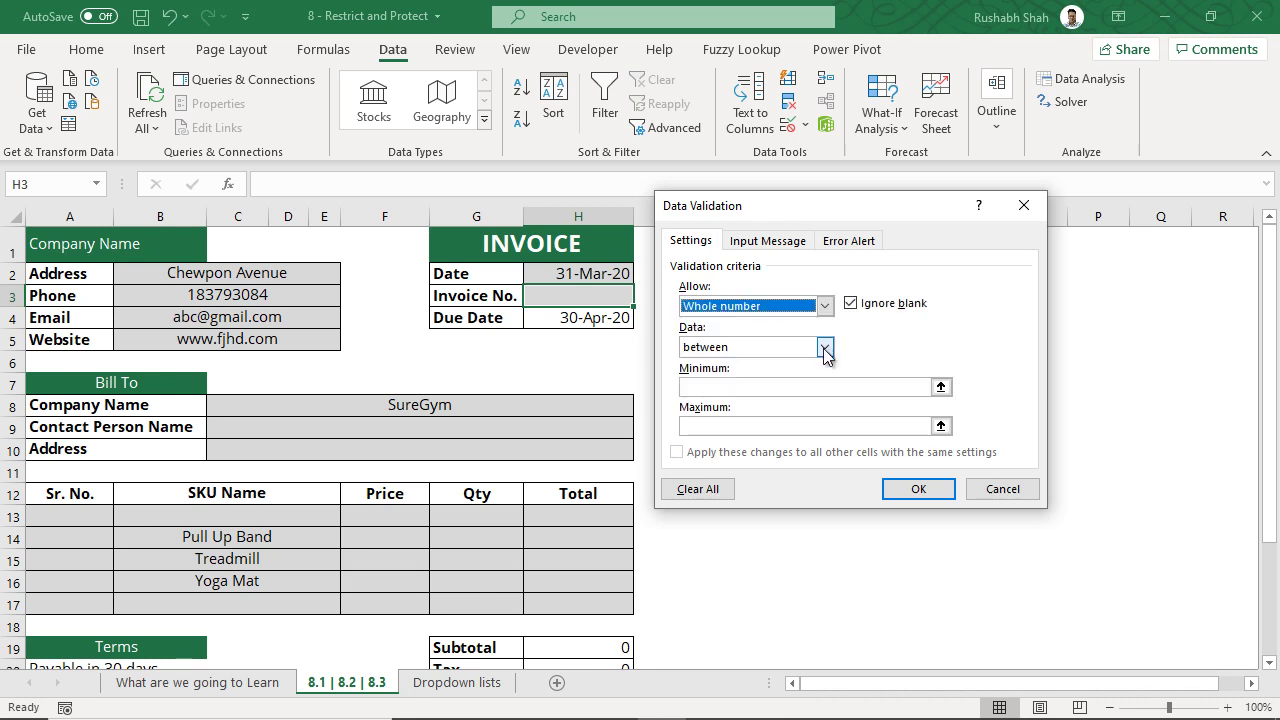
pyautogui.click(824, 346)
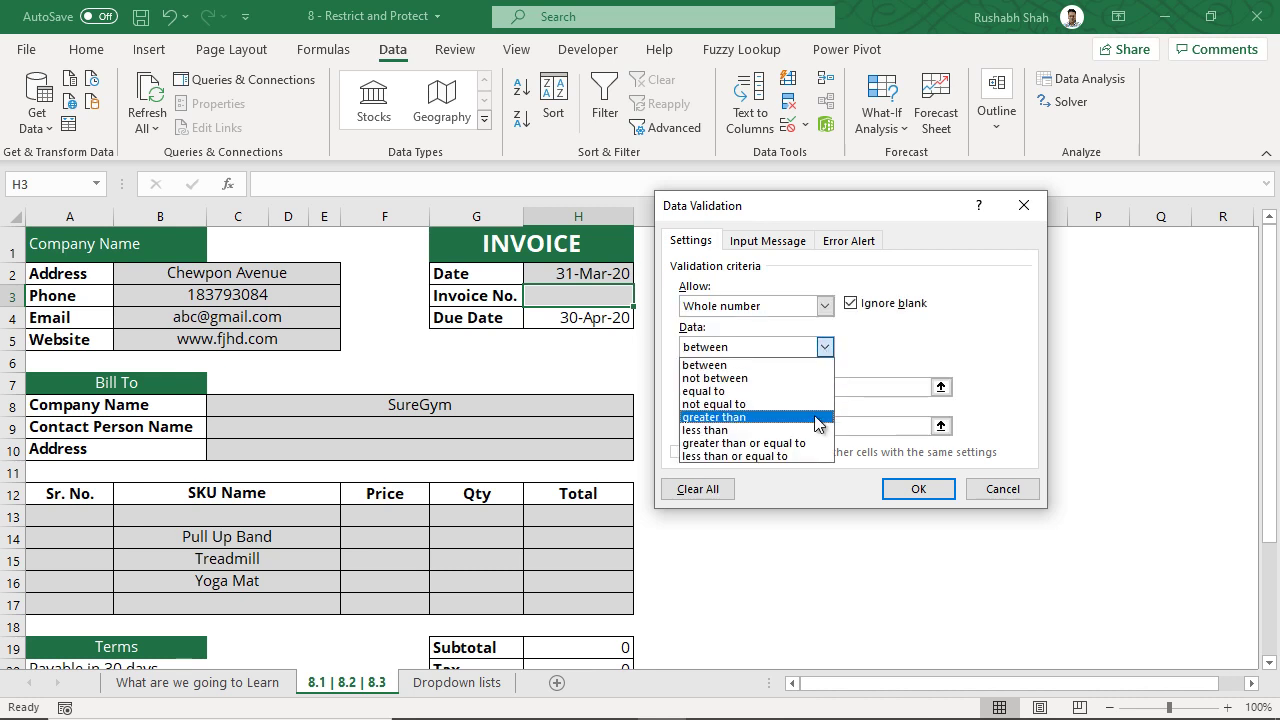
pyautogui.click(818, 417)
pyautogui.click(814, 388)
pyautogui.write('1000')
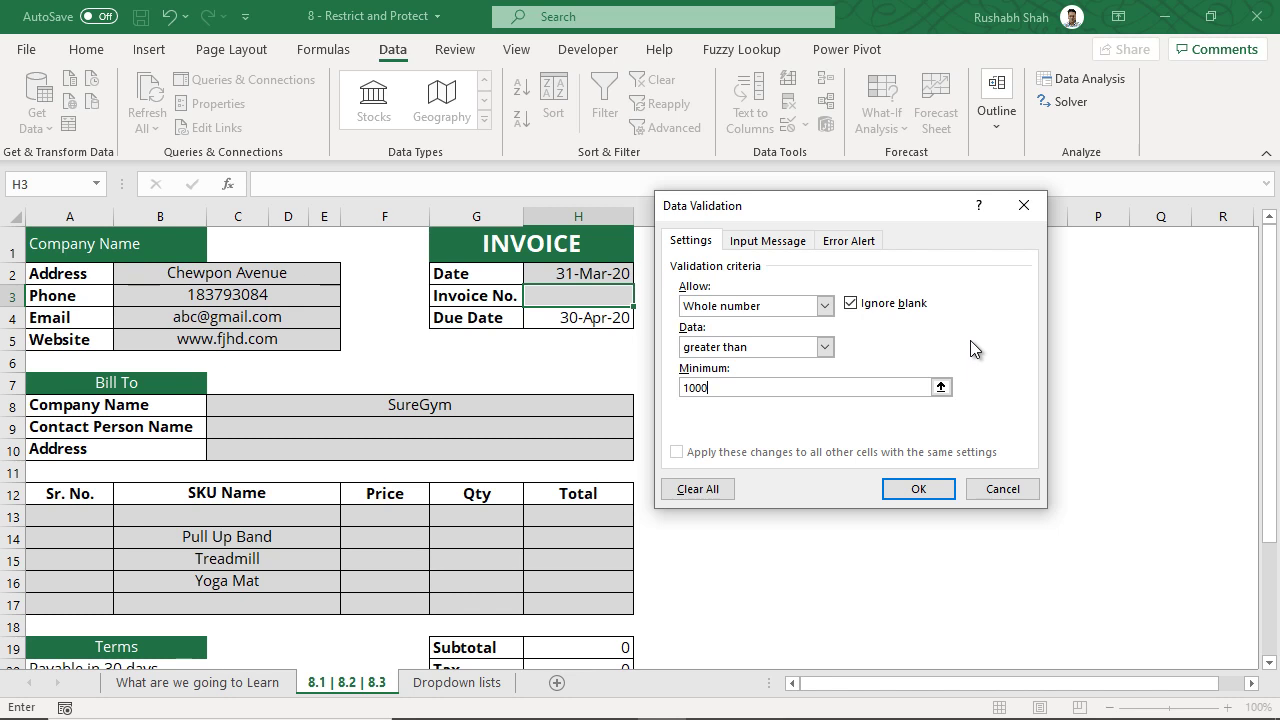
# - Apply the rule, see 250 and 1000 rejected, and enter 1002 in H3
pyautogui.click(916, 489)
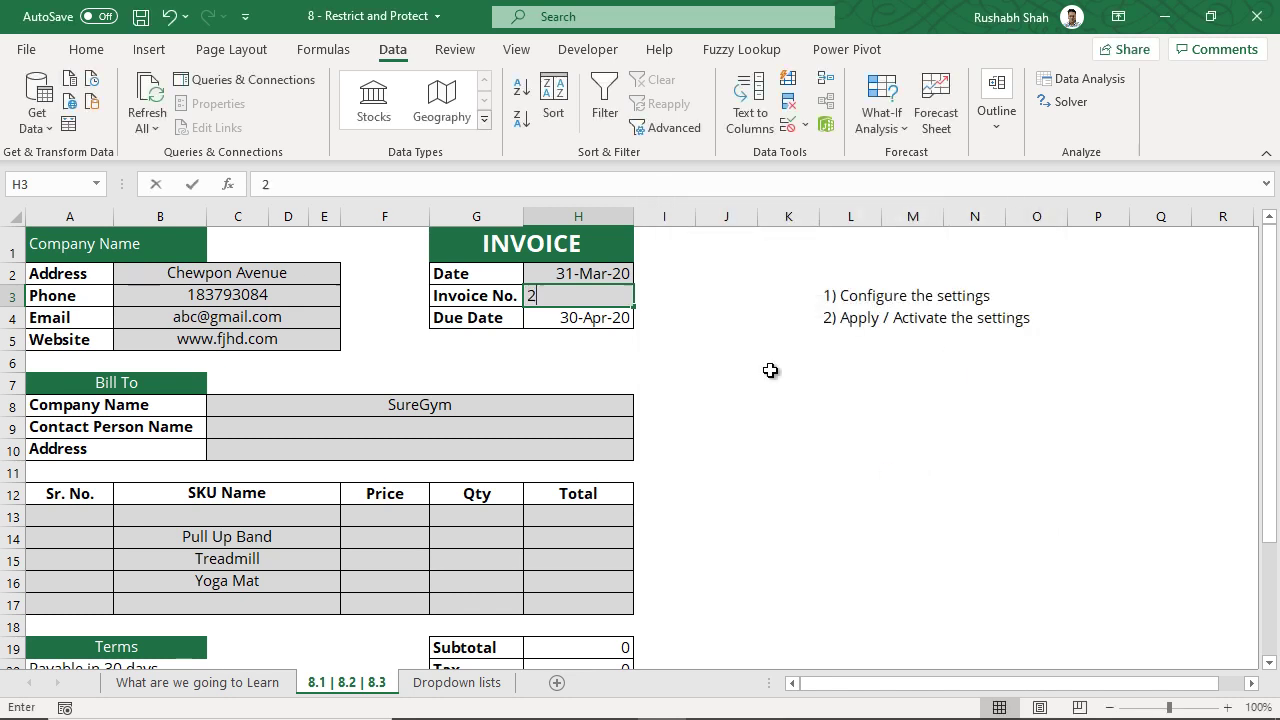
pyautogui.write('250')
pyautogui.press('Return')
pyautogui.press('Return')
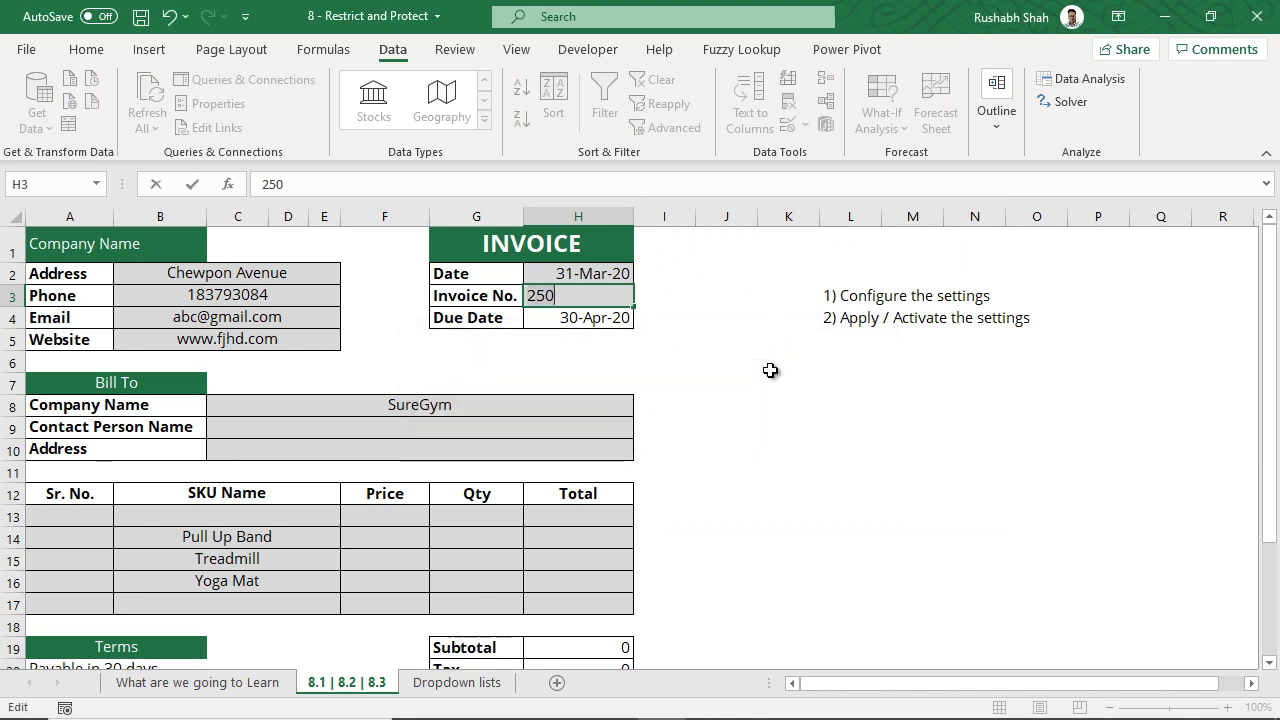
pyautogui.write('1000')
pyautogui.press('Return')
pyautogui.press('Return')
pyautogui.write('1002')
pyautogui.press('Return')
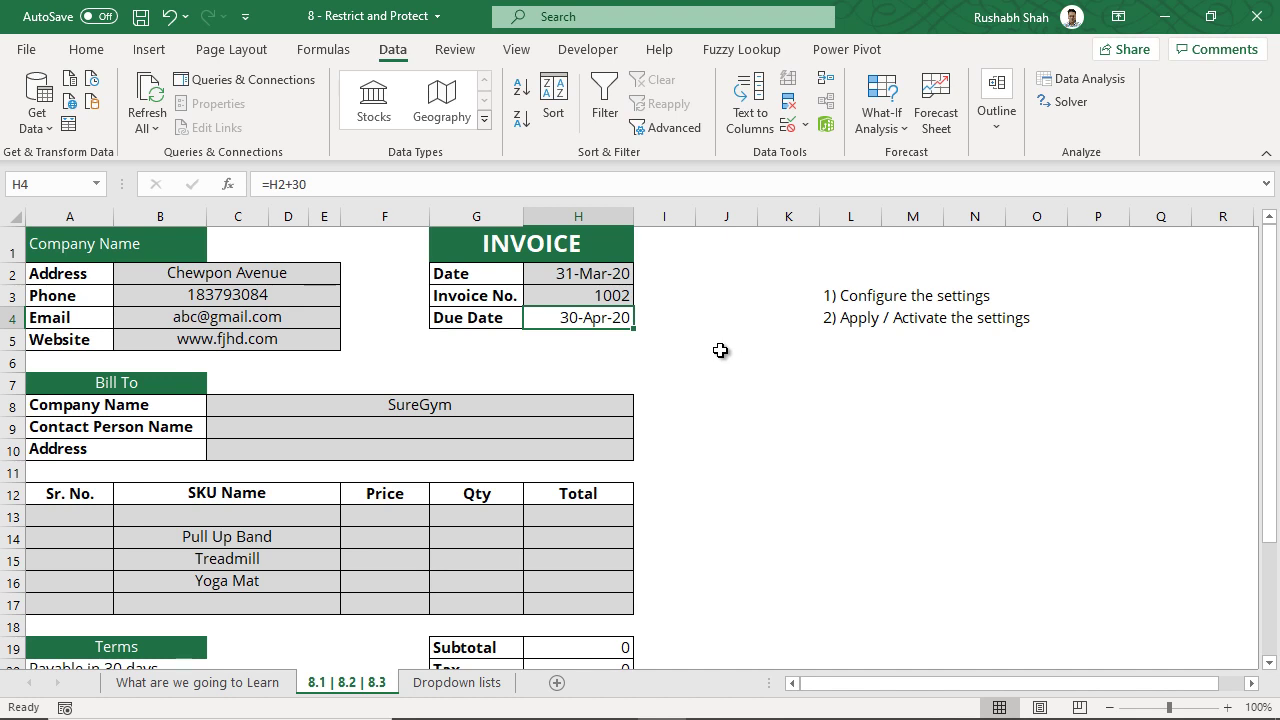
# - Recheck H3's Whole number validation unchanged, then go to the What are we going to Learn sheet
pyautogui.click(620, 302)
pyautogui.click(790, 128)
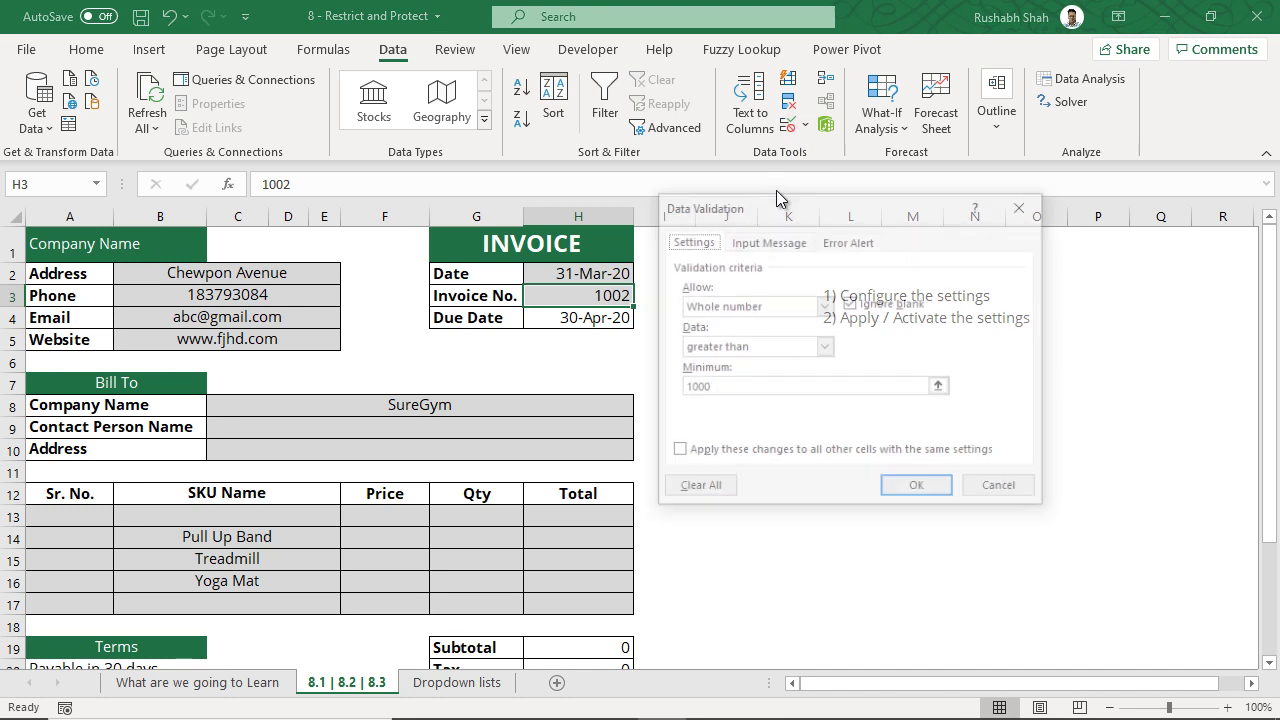
pyautogui.click(776, 308)
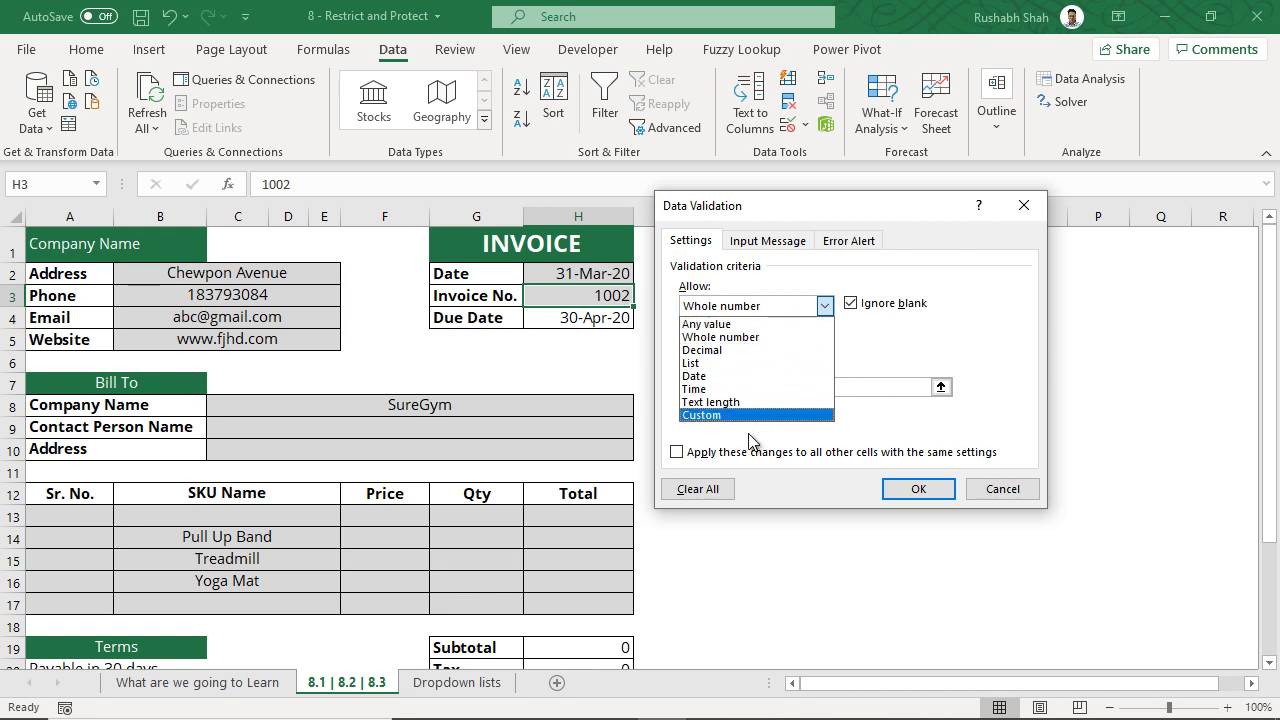
pyautogui.click(974, 338)
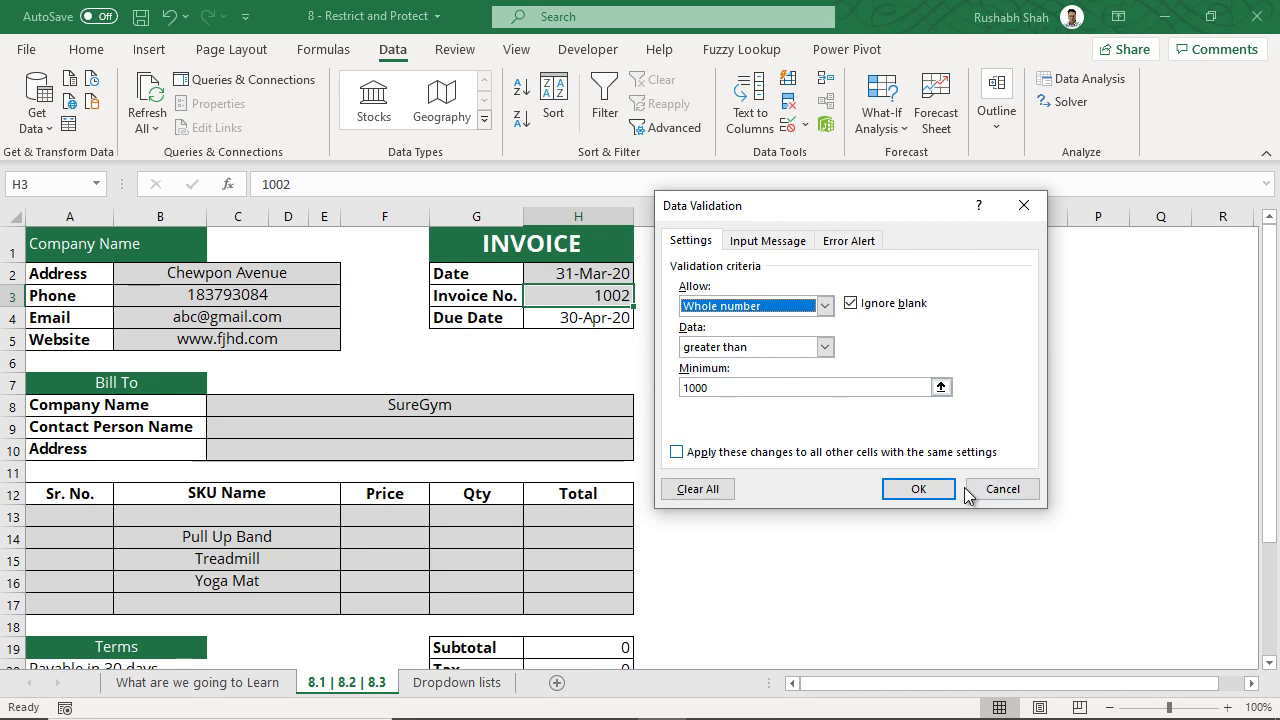
pyautogui.click(995, 490)
pyautogui.click(257, 683)
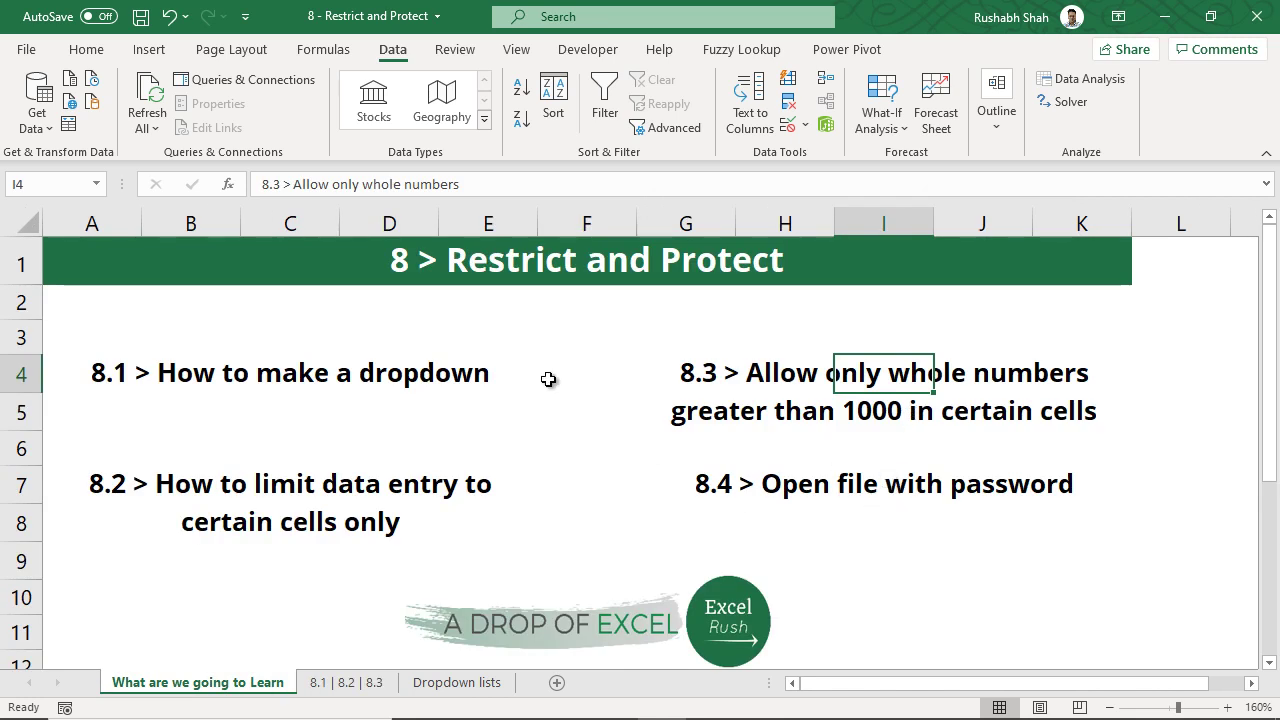
pyautogui.click(915, 478)
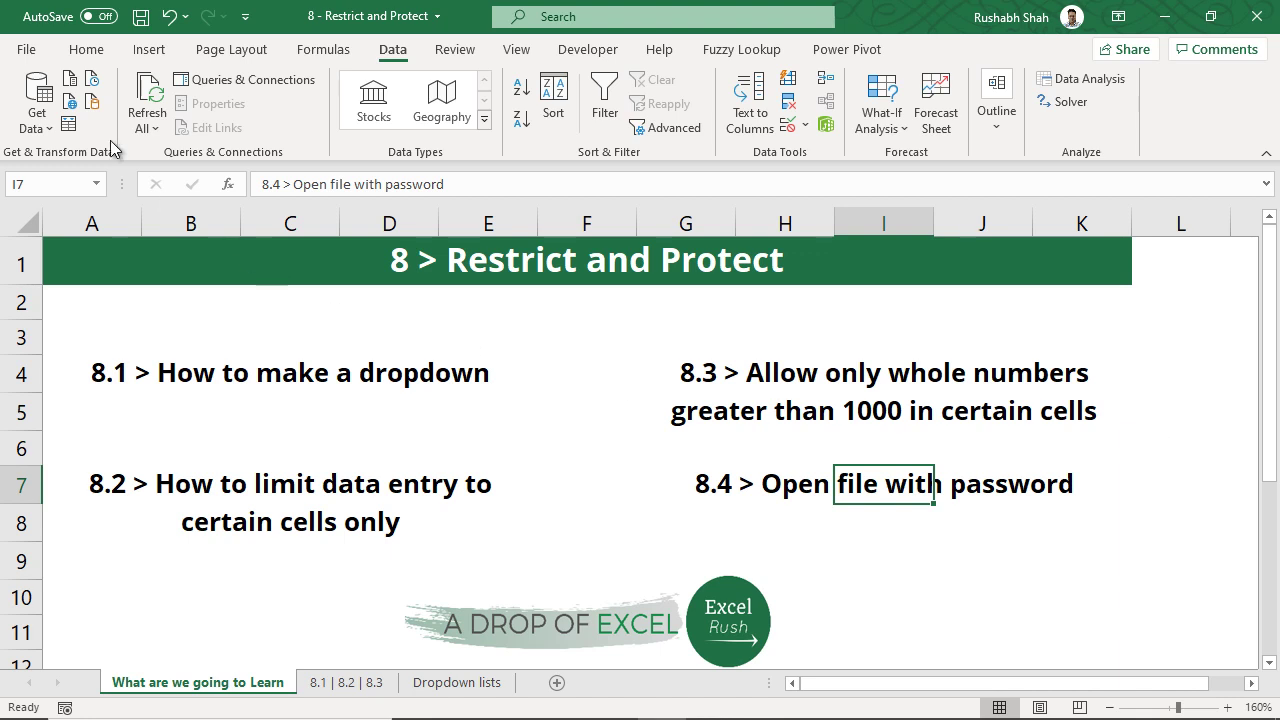
# - Open the full Save As window for '8 - Restrict and Protect' and expand its Tools list
pyautogui.click(27, 57)
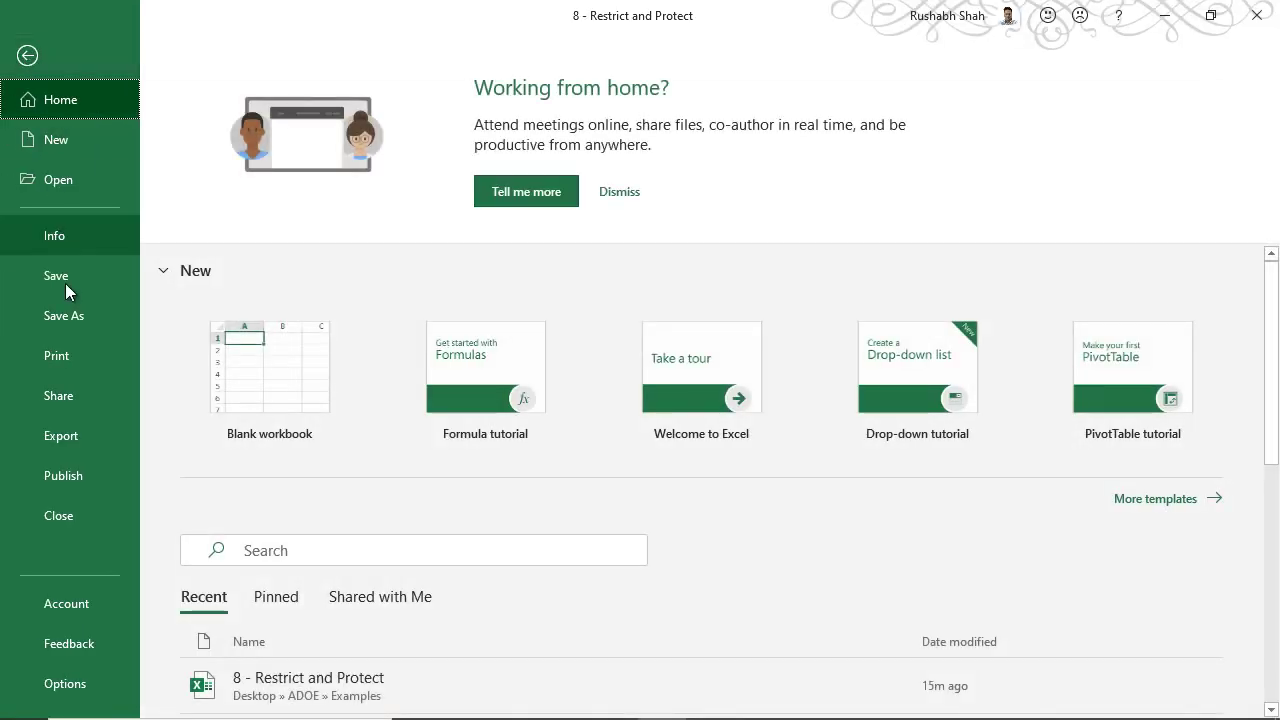
pyautogui.click(67, 318)
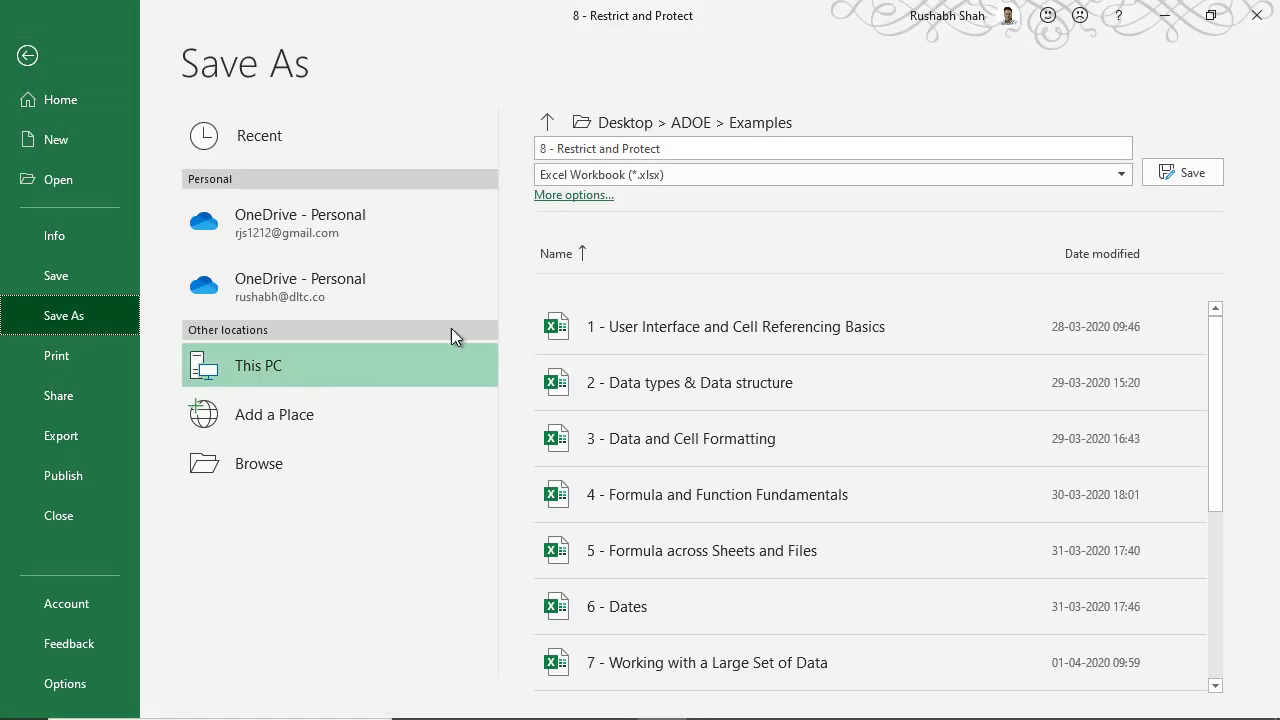
pyautogui.click(588, 197)
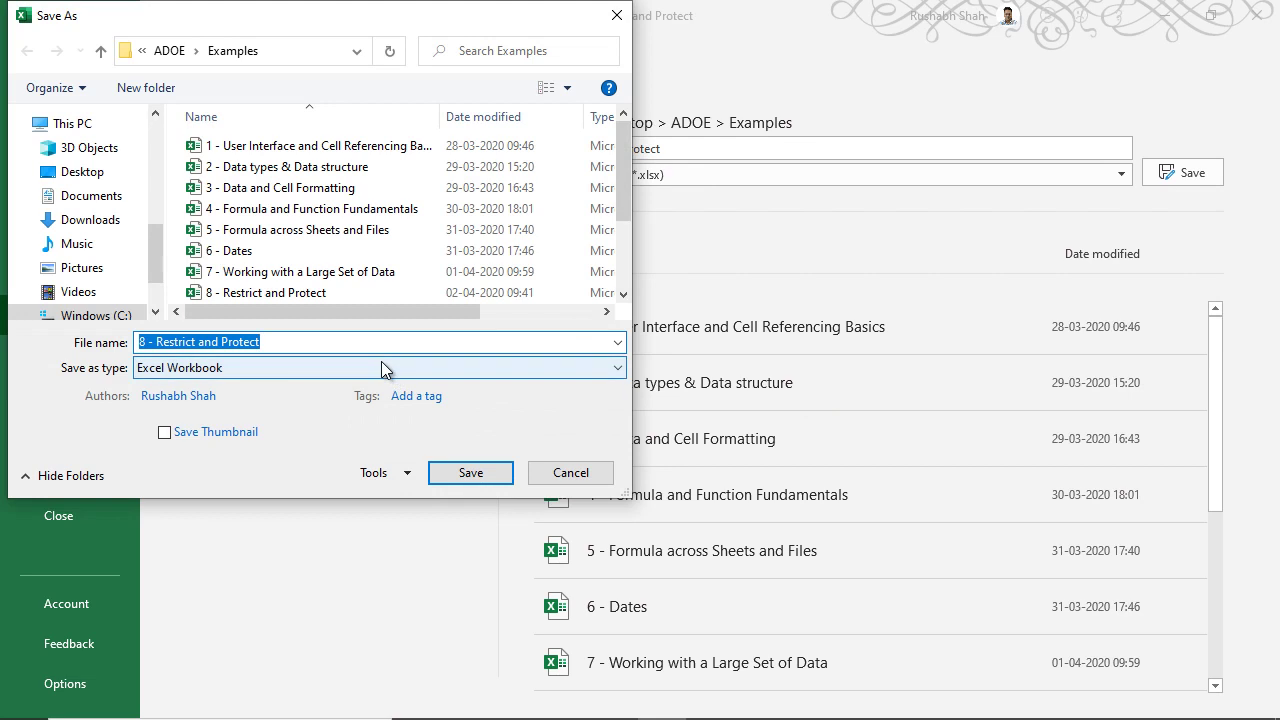
pyautogui.click(401, 470)
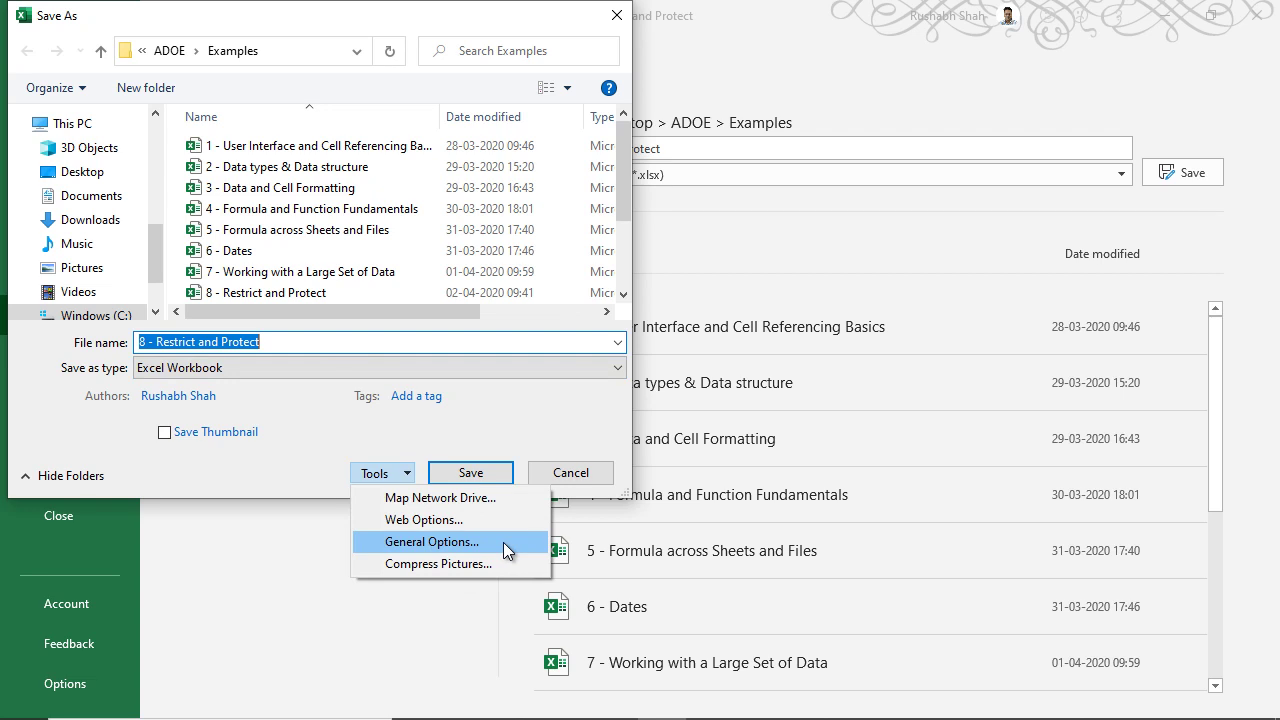
pyautogui.click(503, 542)
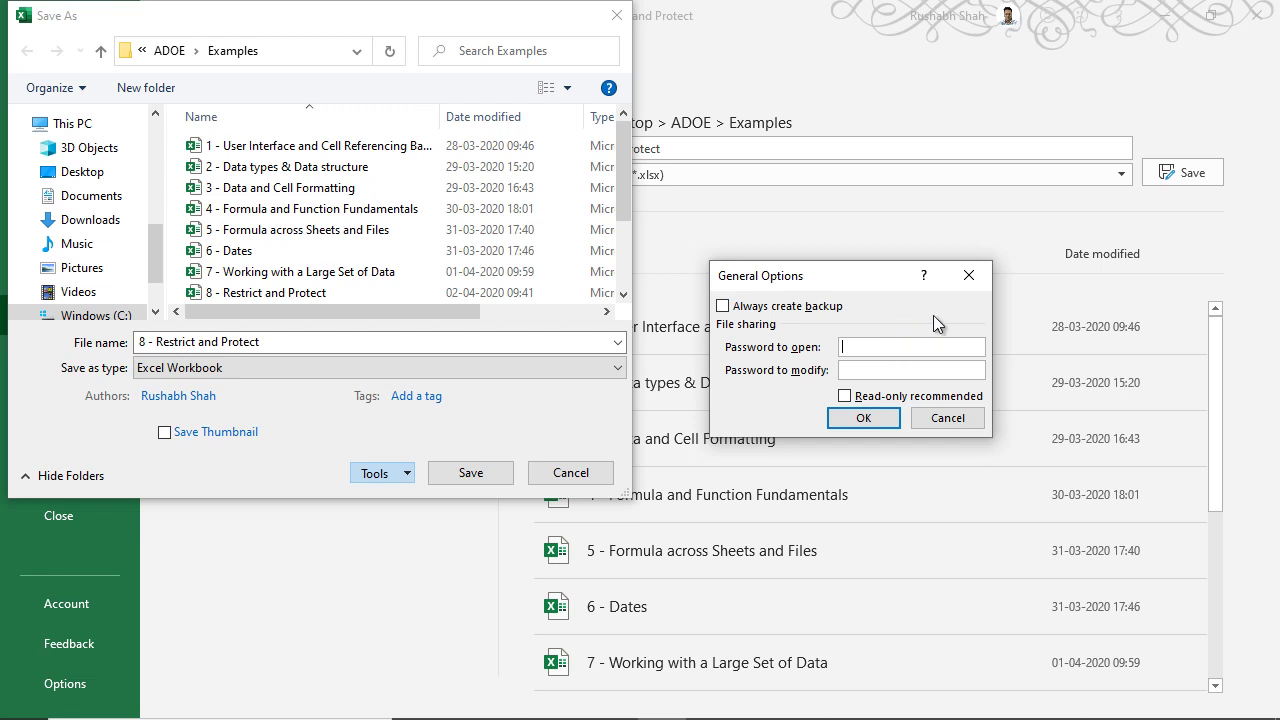
# - Cancel the General Options window without saving, returning to the '8 - Restrict and Protect' Save As window
pyautogui.click(946, 418)
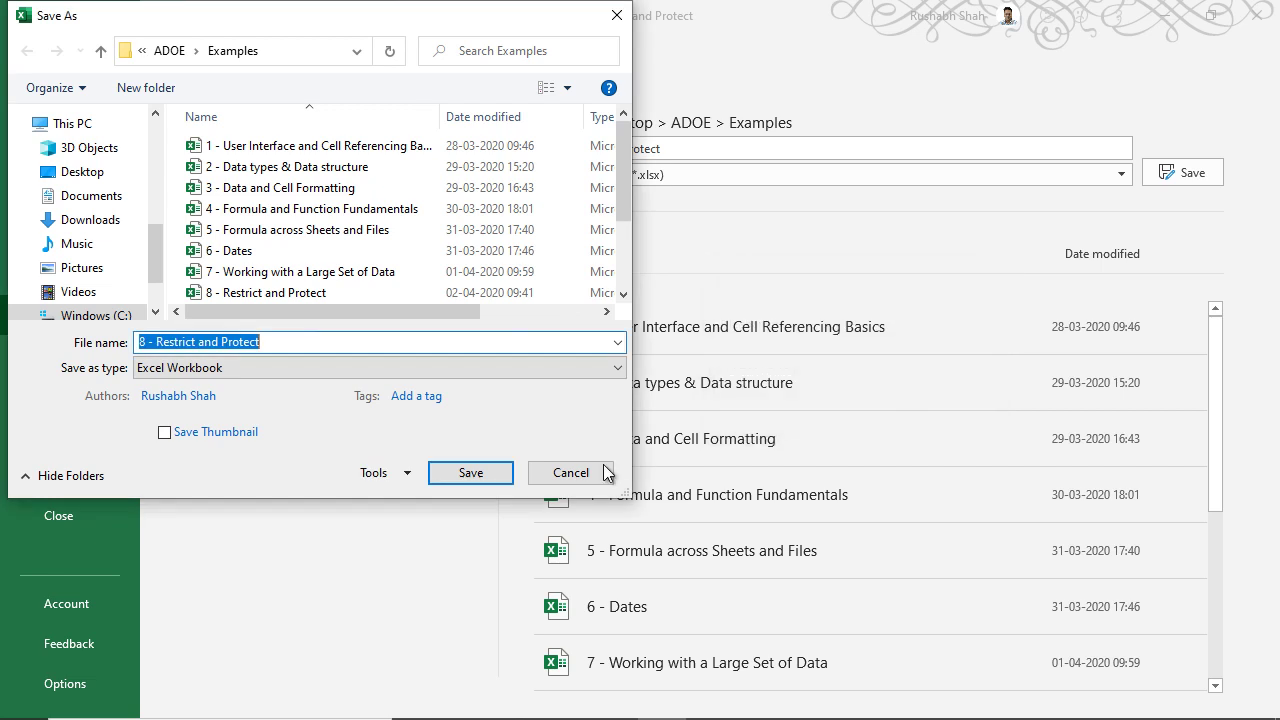